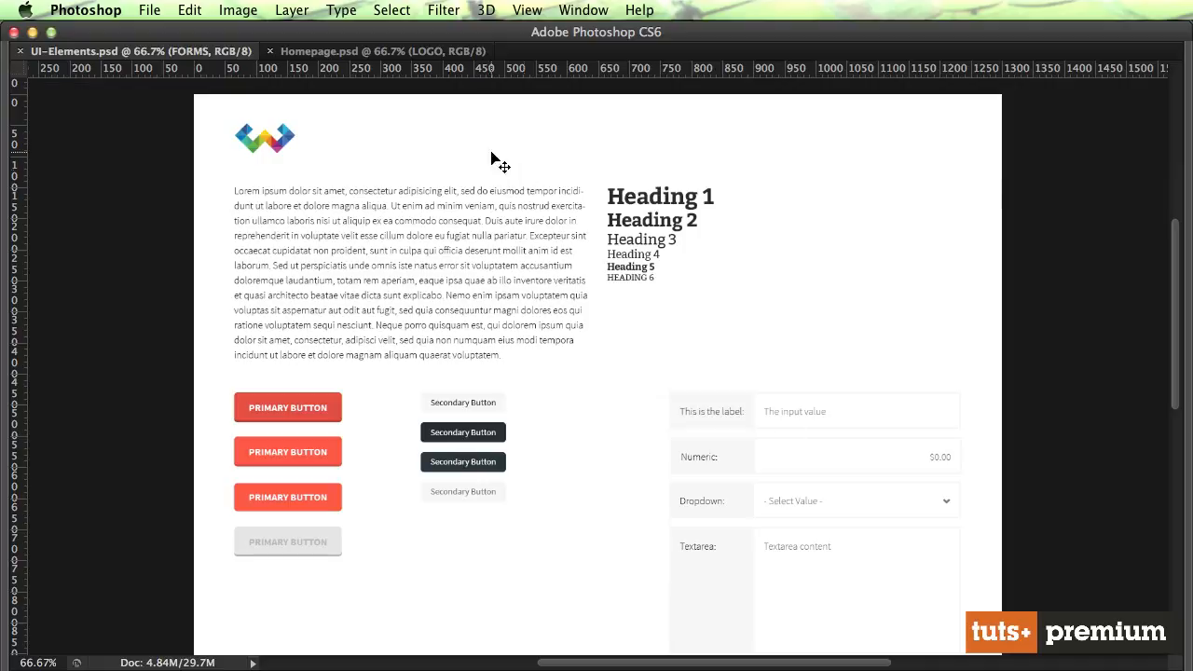
Compare UI-Elements.psd with Homepage.psd, finish on Homepage.psd, and show the hidden tools and panels.
left_click(399, 53)
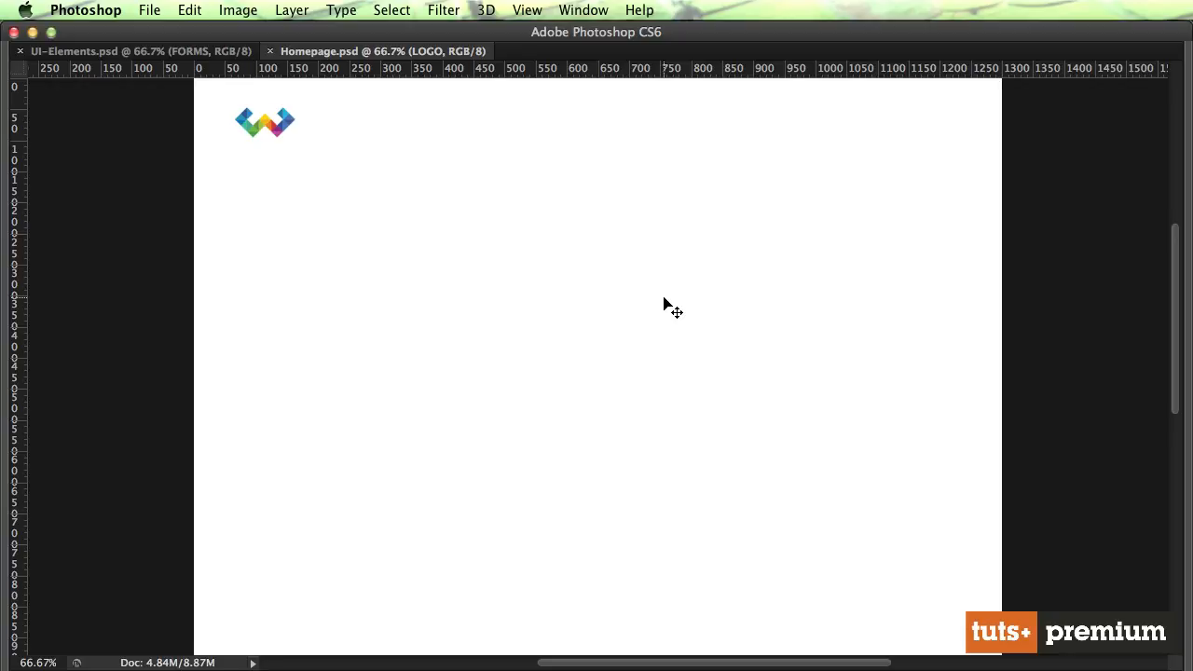
left_click(105, 58)
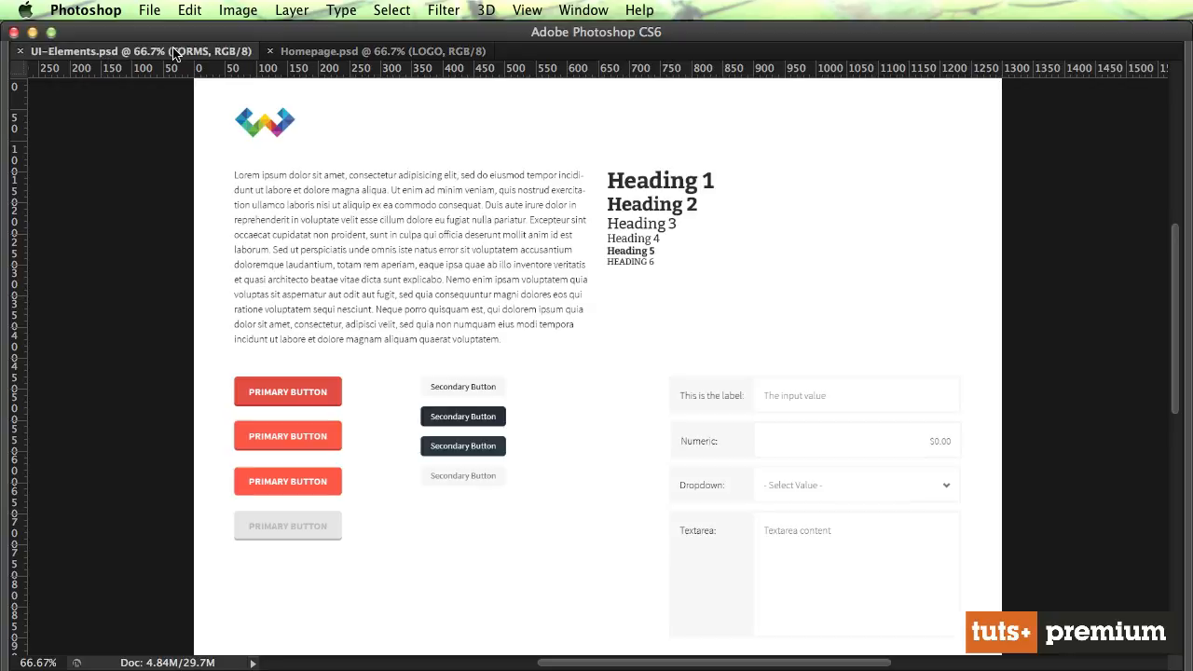
left_click(304, 60)
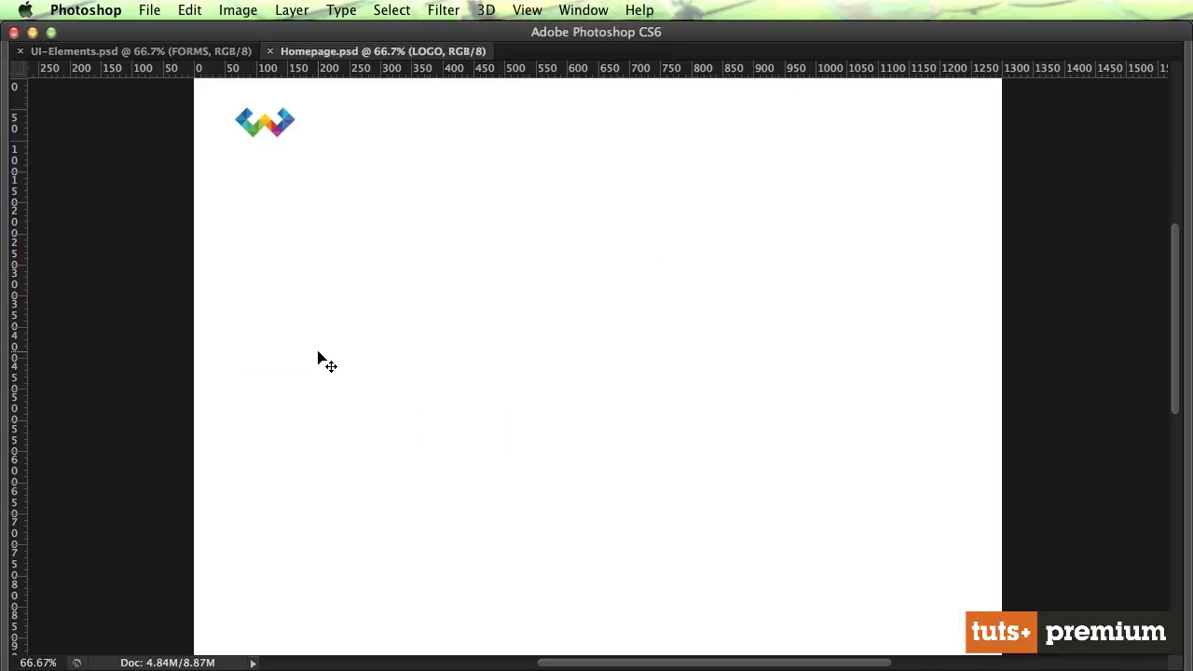
key("Tab")
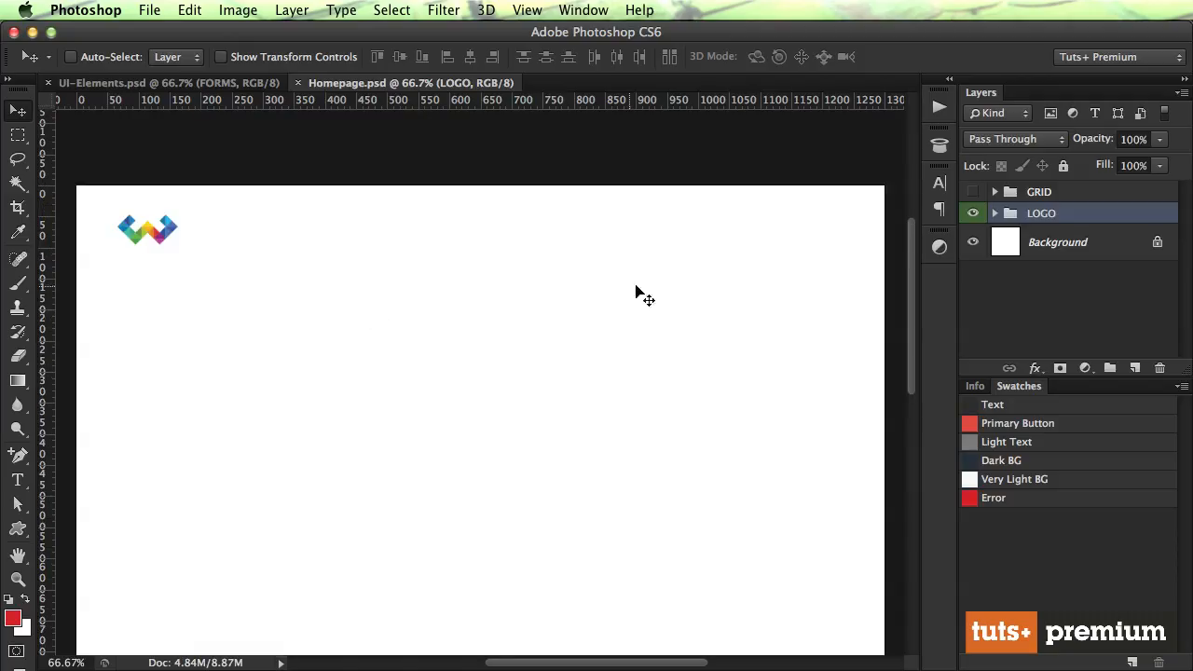
Place the LOGO group inside a new group named HEADER and give the new group a red colour label.
key("super+g")
double_click(1042, 212)
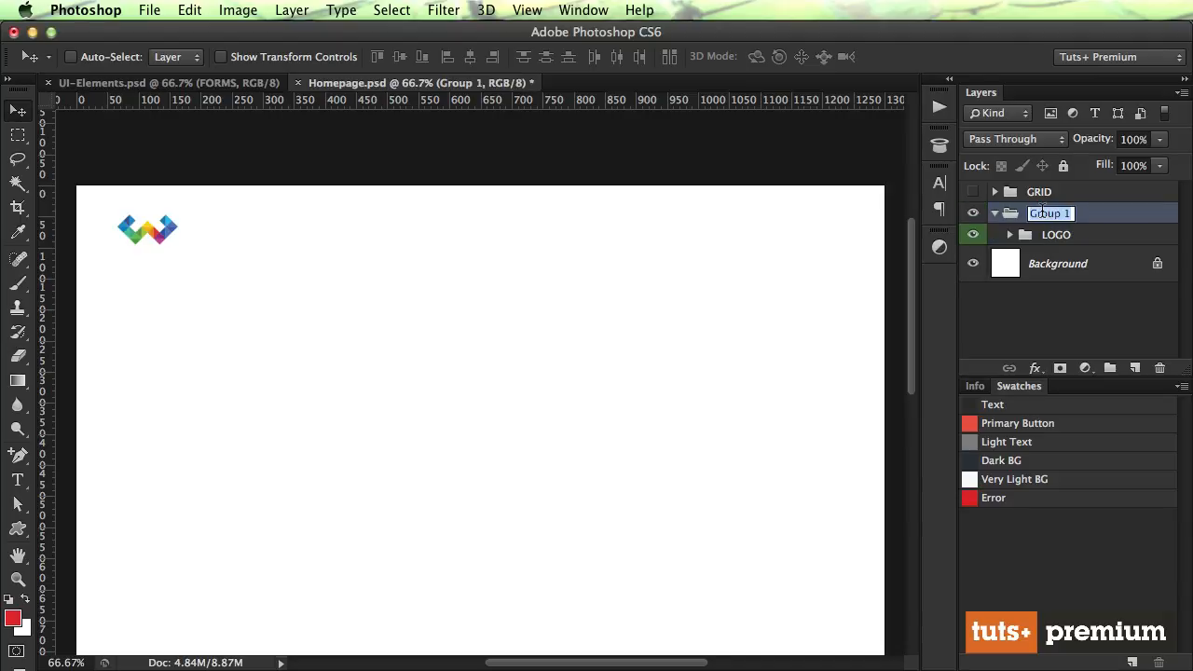
type("TOP")
key("Return")
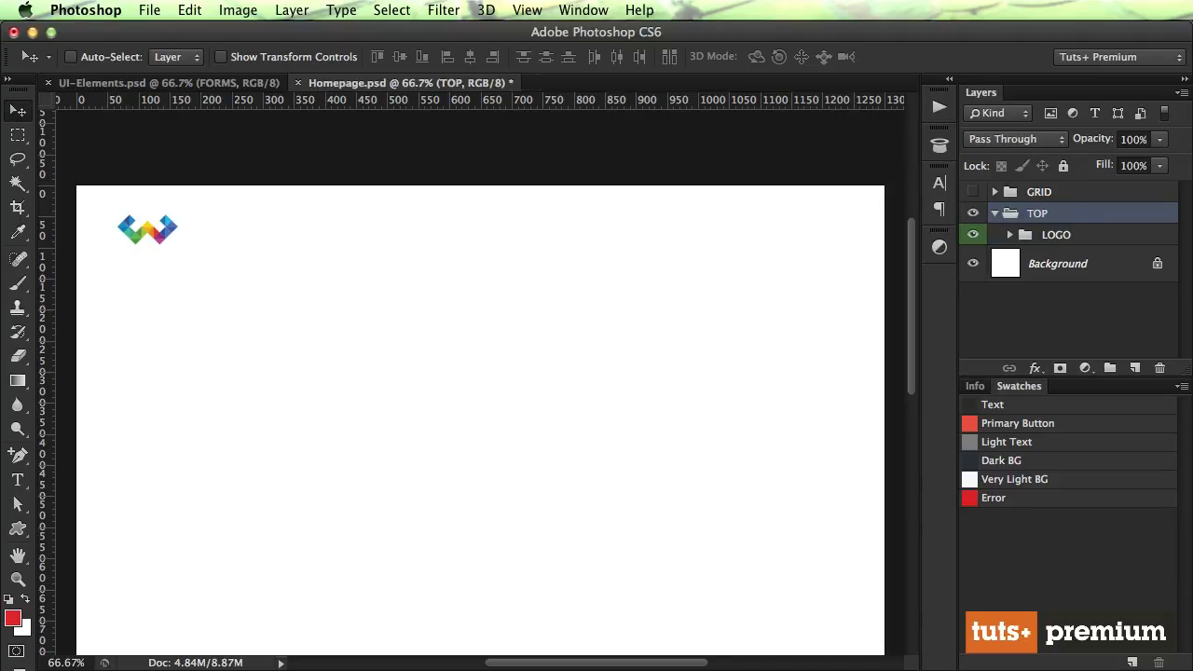
double_click(1036, 213)
type("HEADER")
key("Return")
right_click(1038, 216)
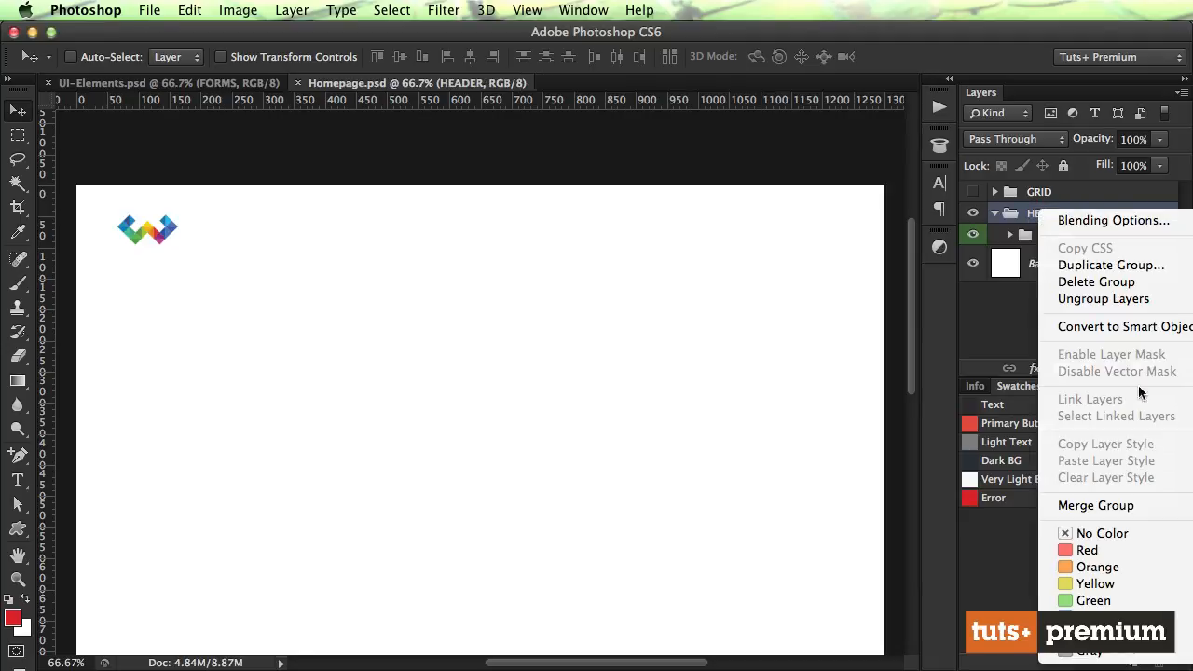
left_click(1128, 549)
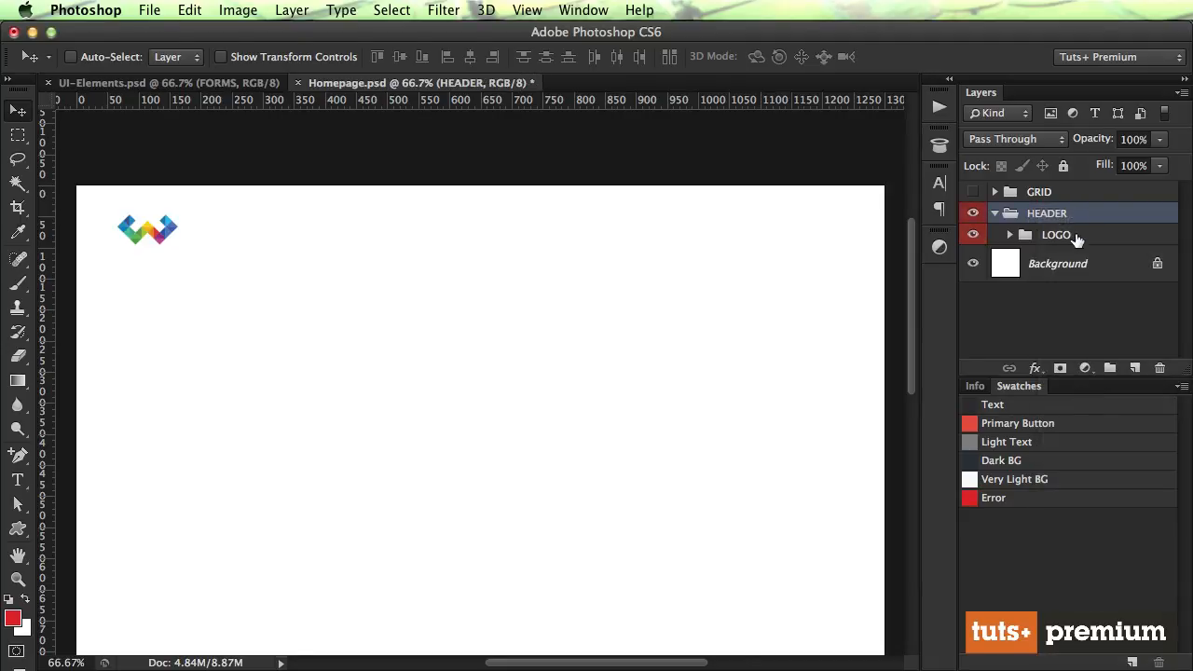
Centre the LOGO group horizontally on the canvas and clear the selection.
left_click(1074, 237)
key("super+a")
left_click(470, 60)
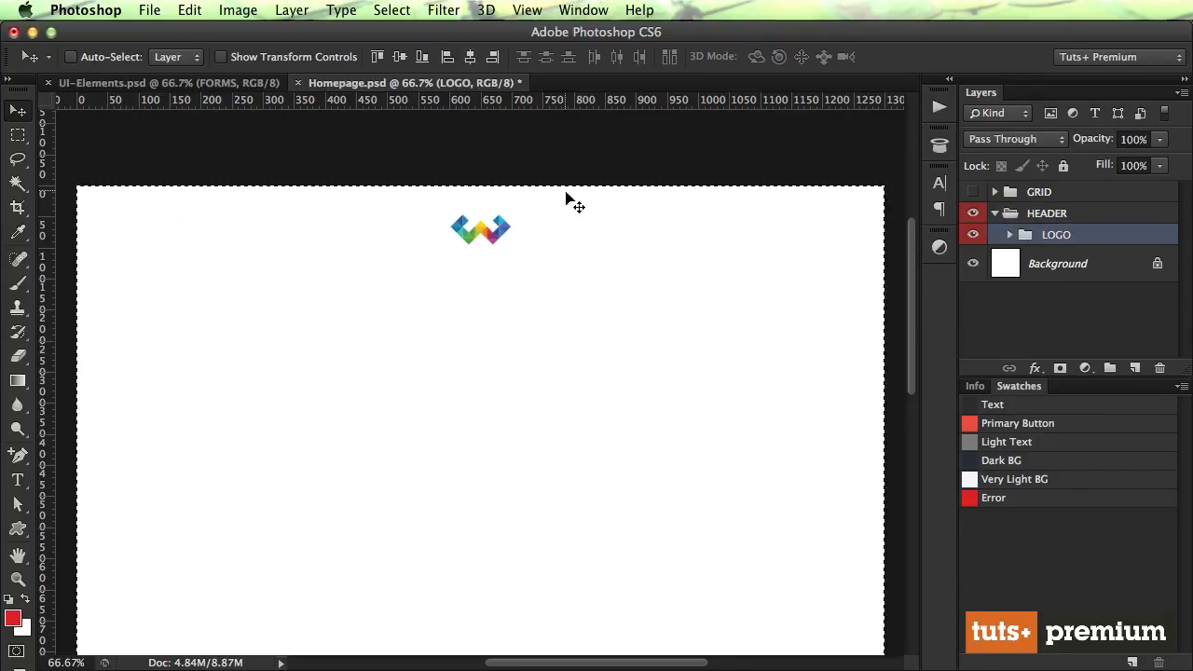
key("super+d")
Examine the logo's spacing from the canvas's top edge against the layout grid.
key("super+;")
key("z")
left_click_drag(466, 221, 730, 365)
key("v")
key("m")
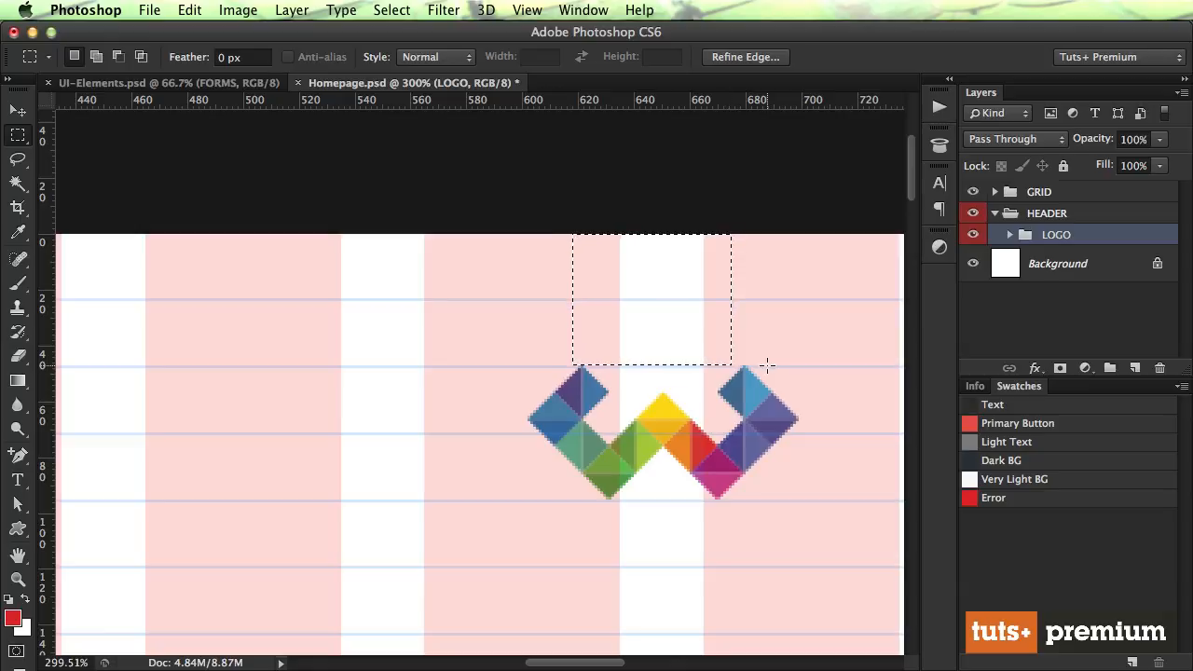
key("super+d")
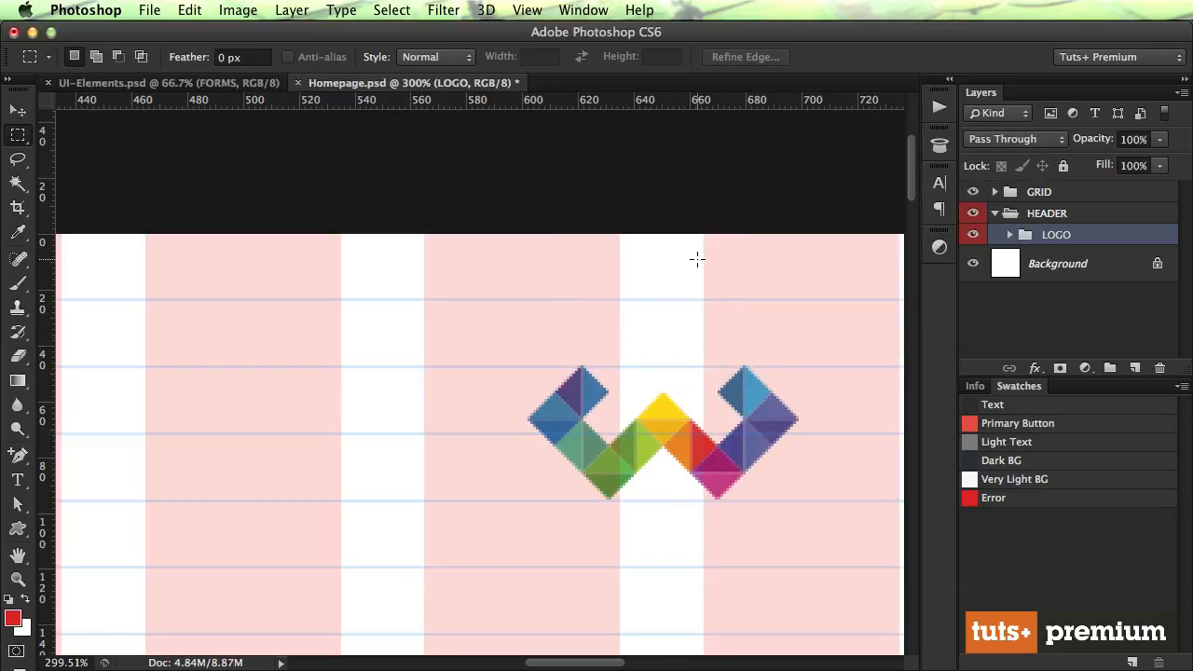
key("v")
key("super+1")
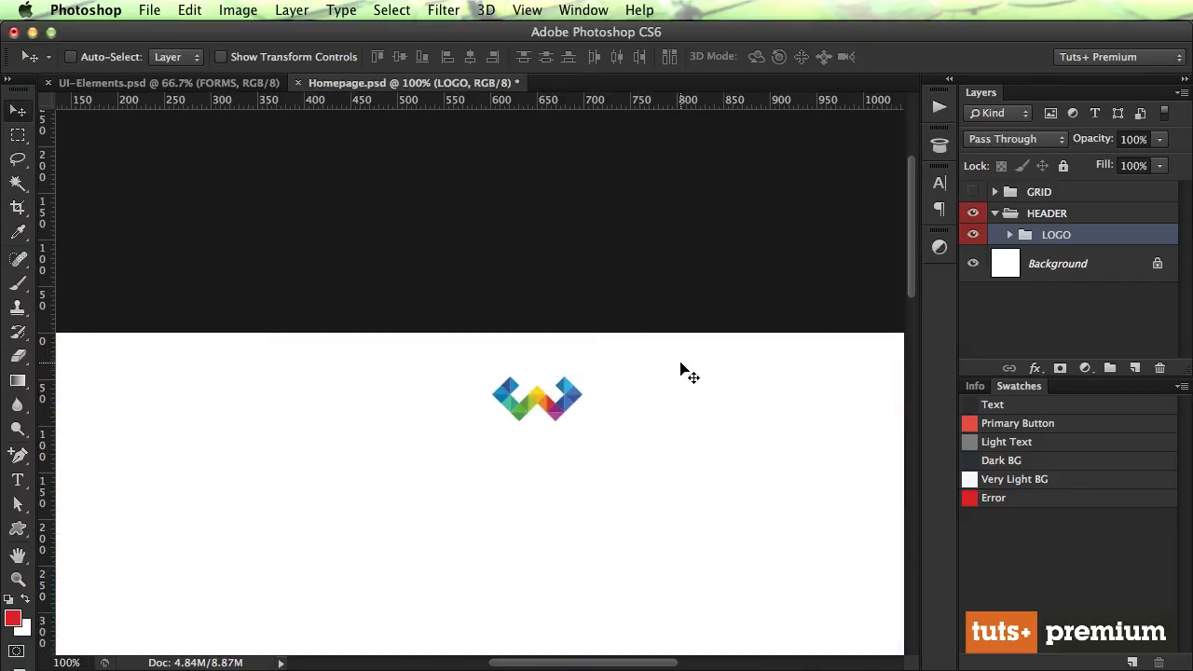
Create a group named Menu inside HEADER above the logo's group, and rename the LOGO group as Logo.
scroll(687, 370, "down", 2)
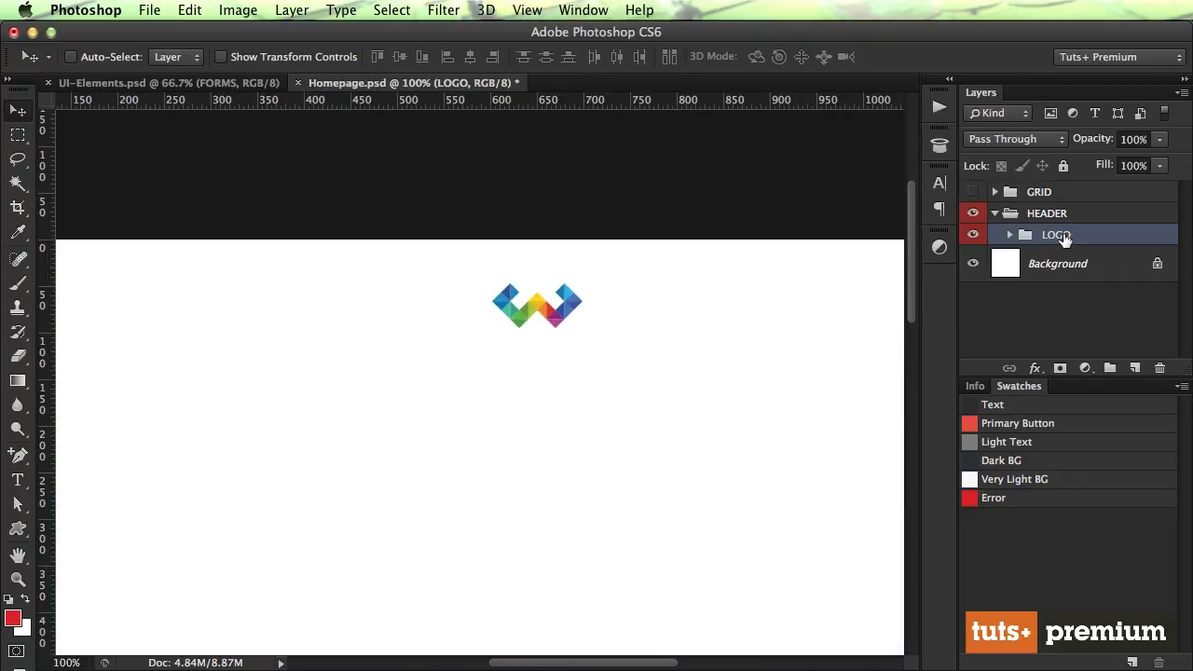
left_click(1110, 368)
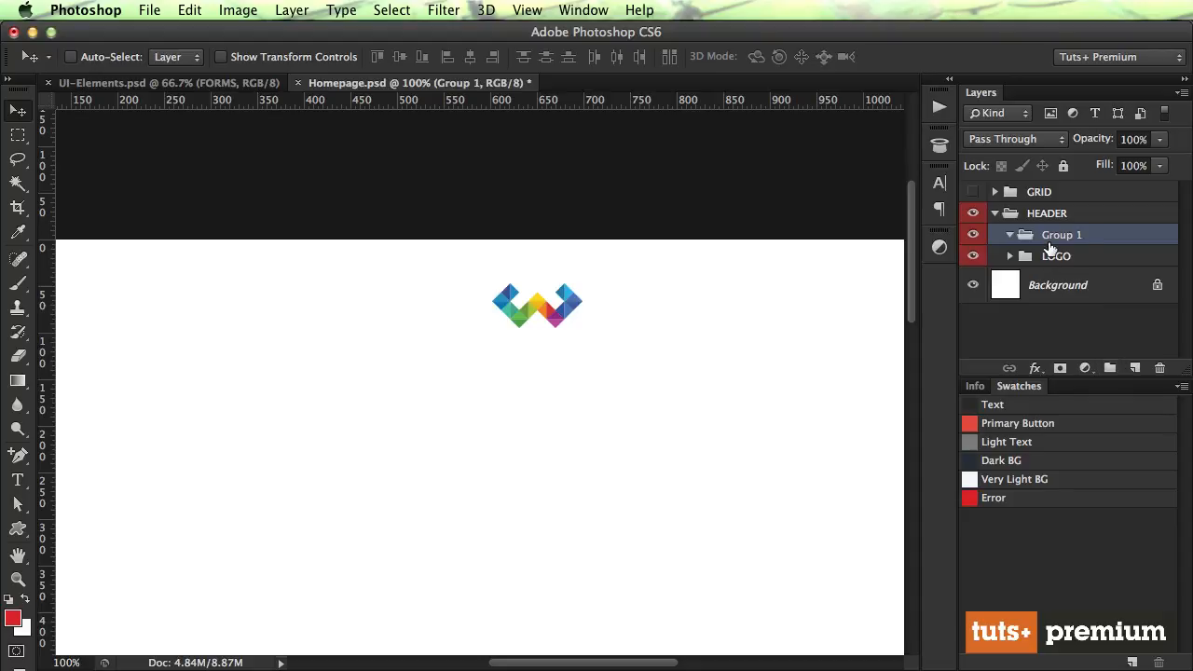
double_click(1050, 240)
type("Menu")
key("Return")
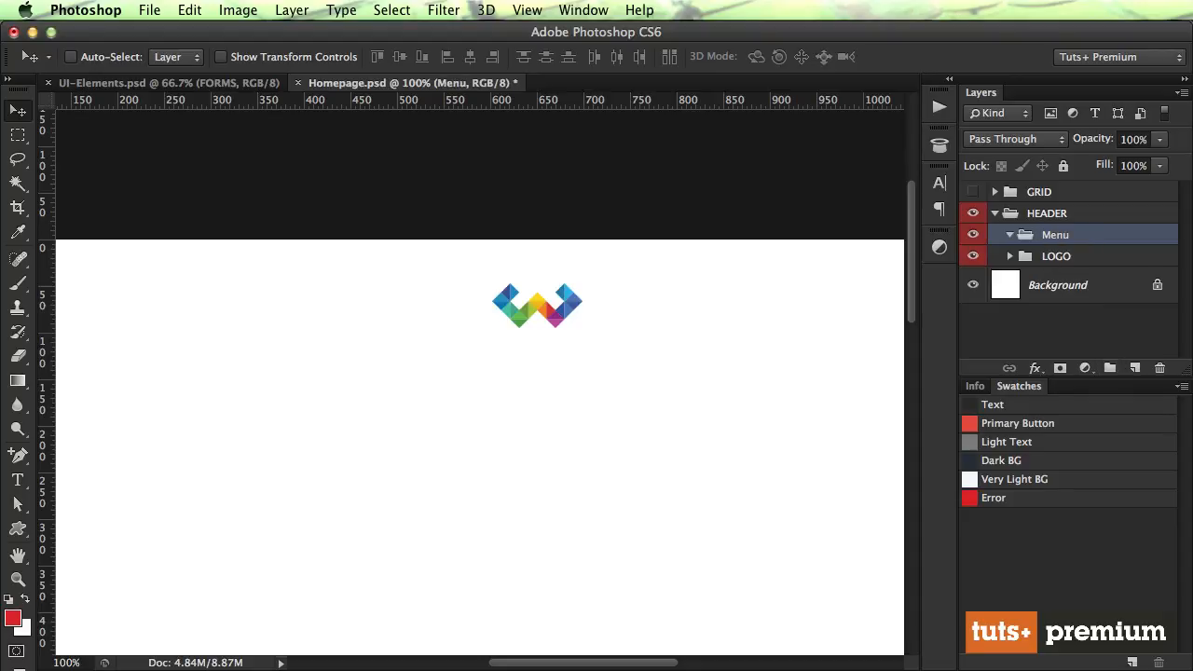
double_click(1058, 256)
type("Logo")
key("Return")
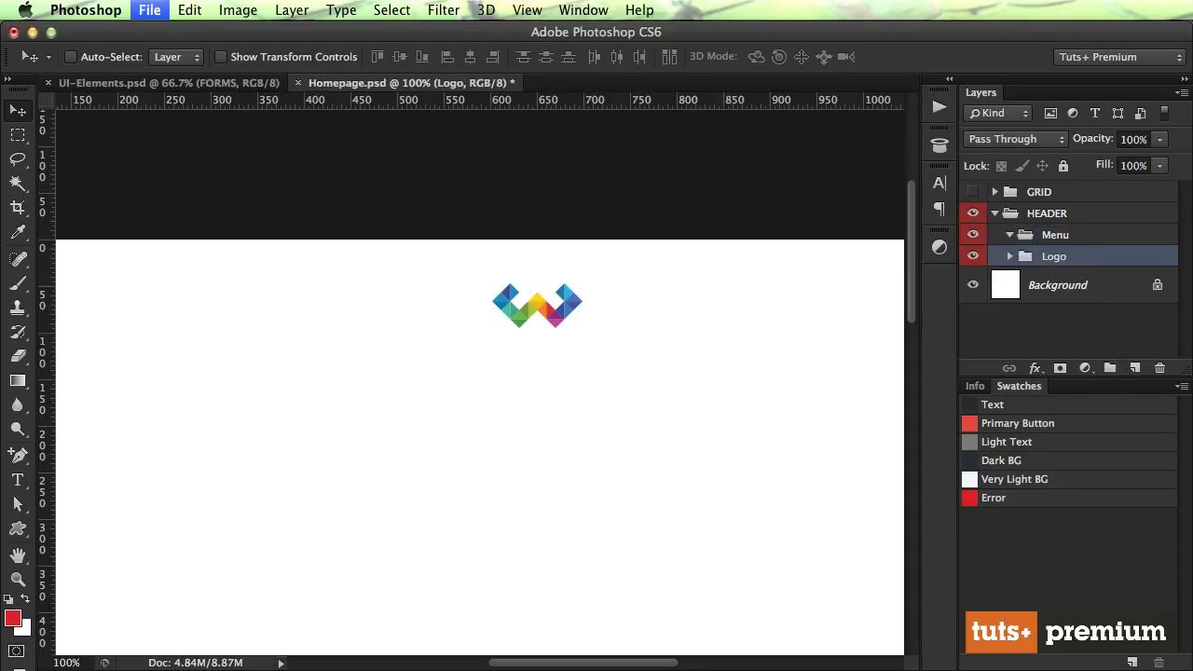
Add the text "HOME PORTFOLIO ABOUT CONTACT" below the logo in the Menu group and centre it horizontally.
left_click(1058, 236)
key("t")
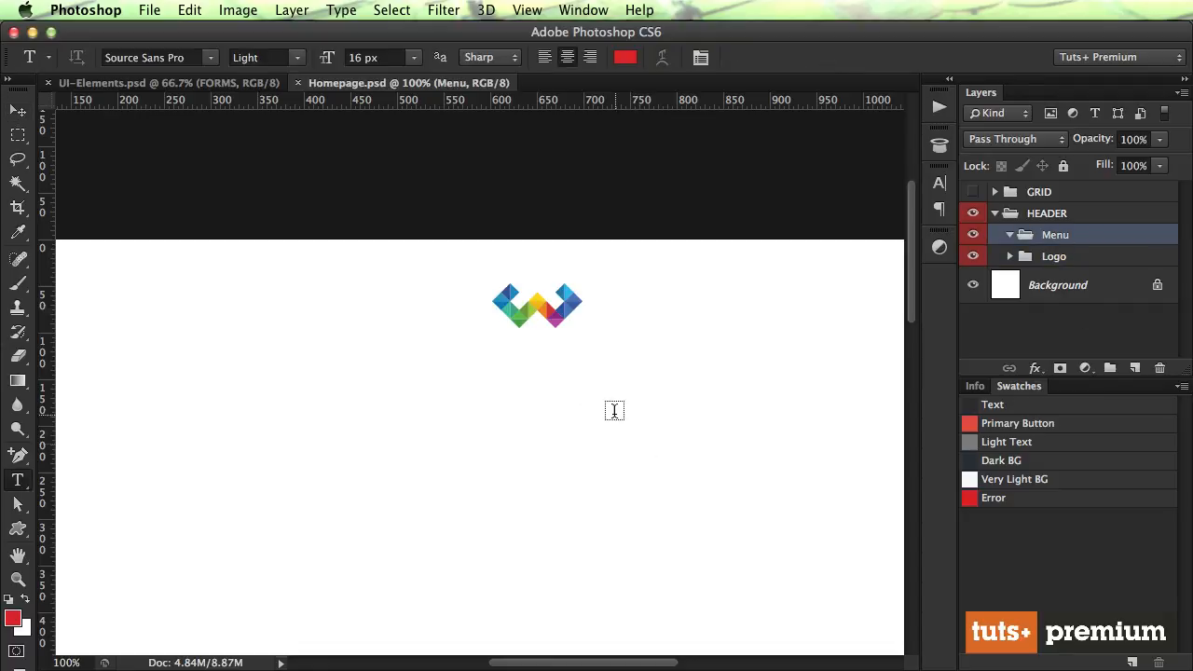
left_click(476, 380)
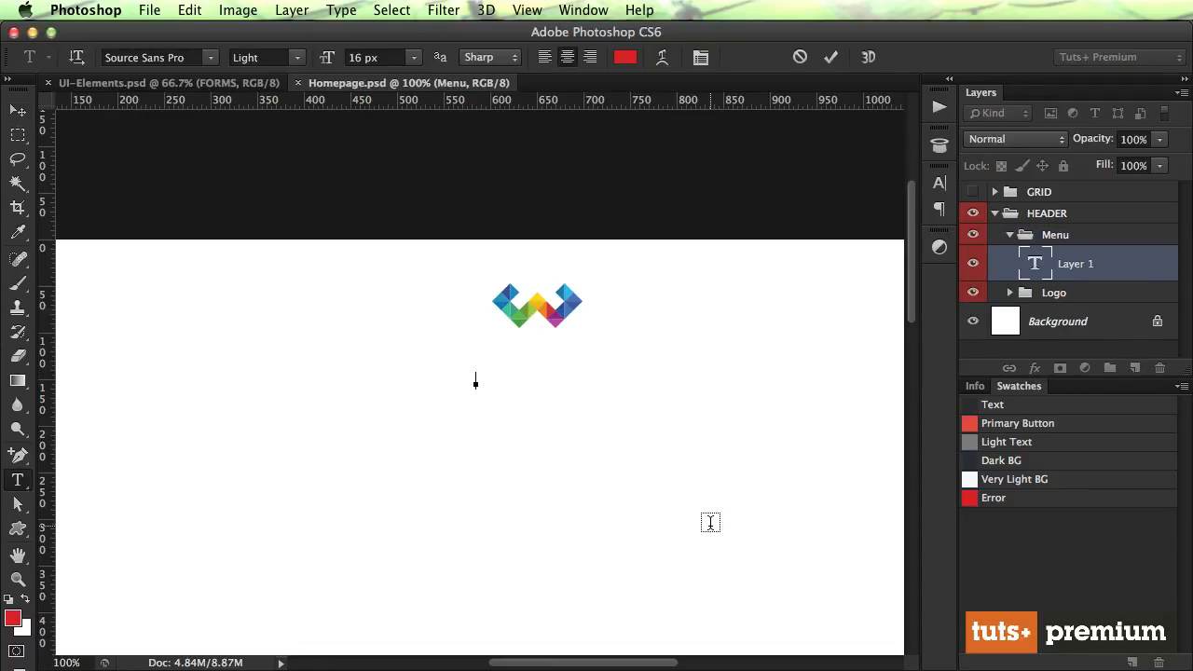
type("HOME        PORTFOLIO")
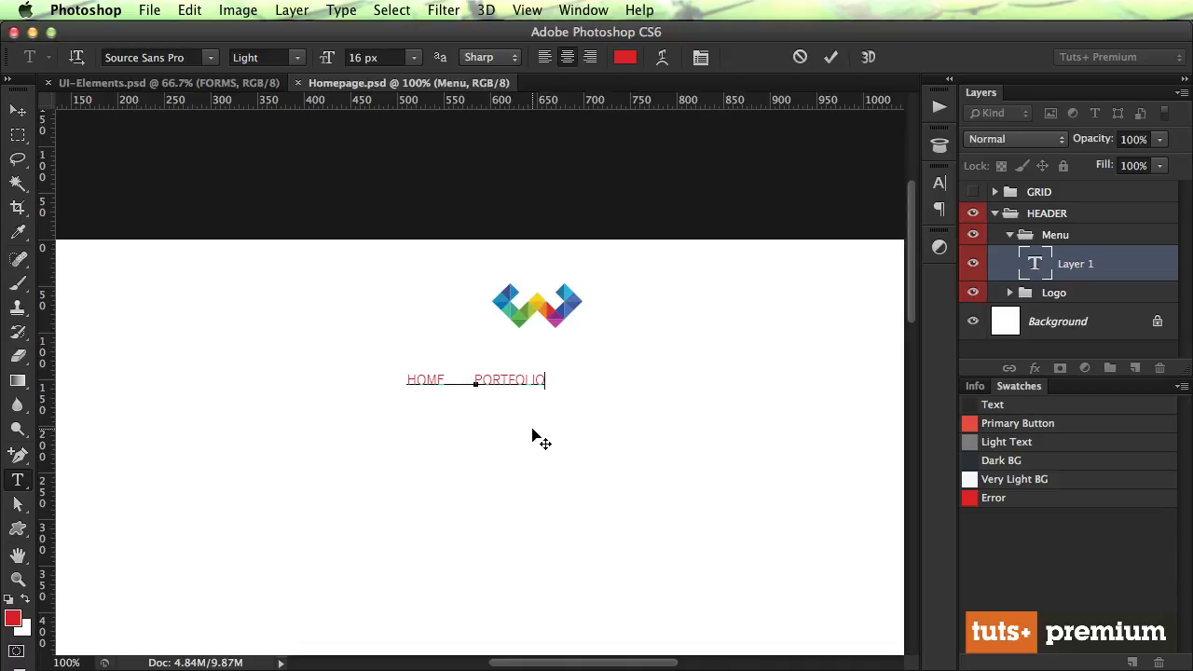
type("        AB")
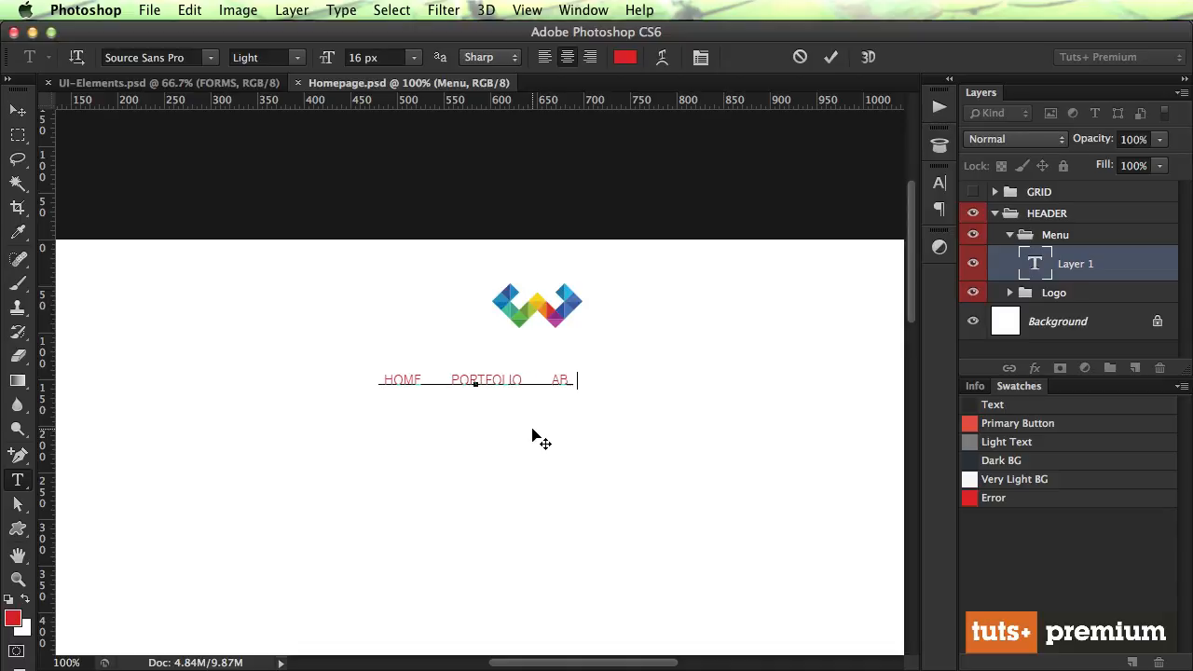
type("OUT        CONTACT")
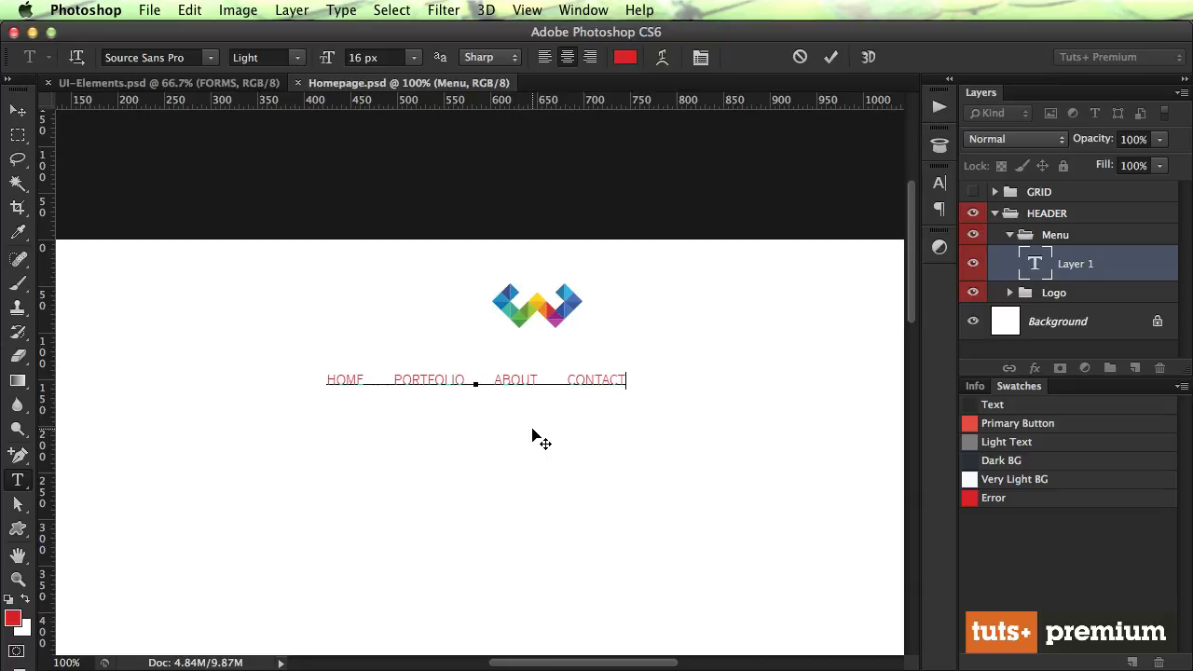
key("super+Return")
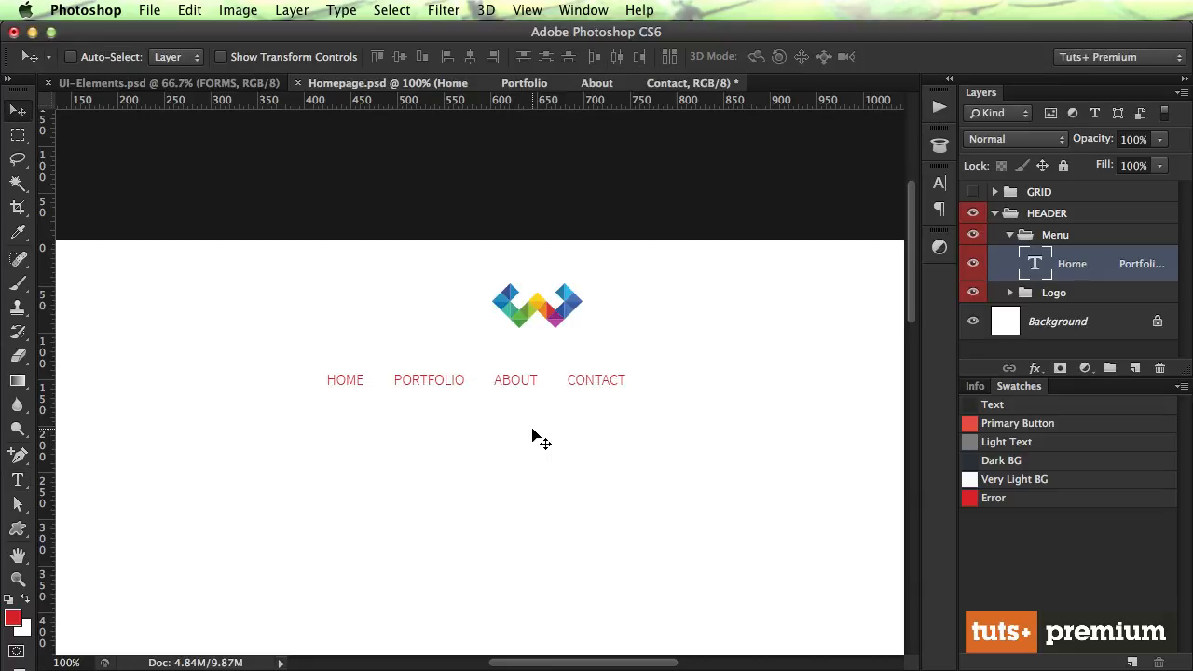
left_click(470, 57)
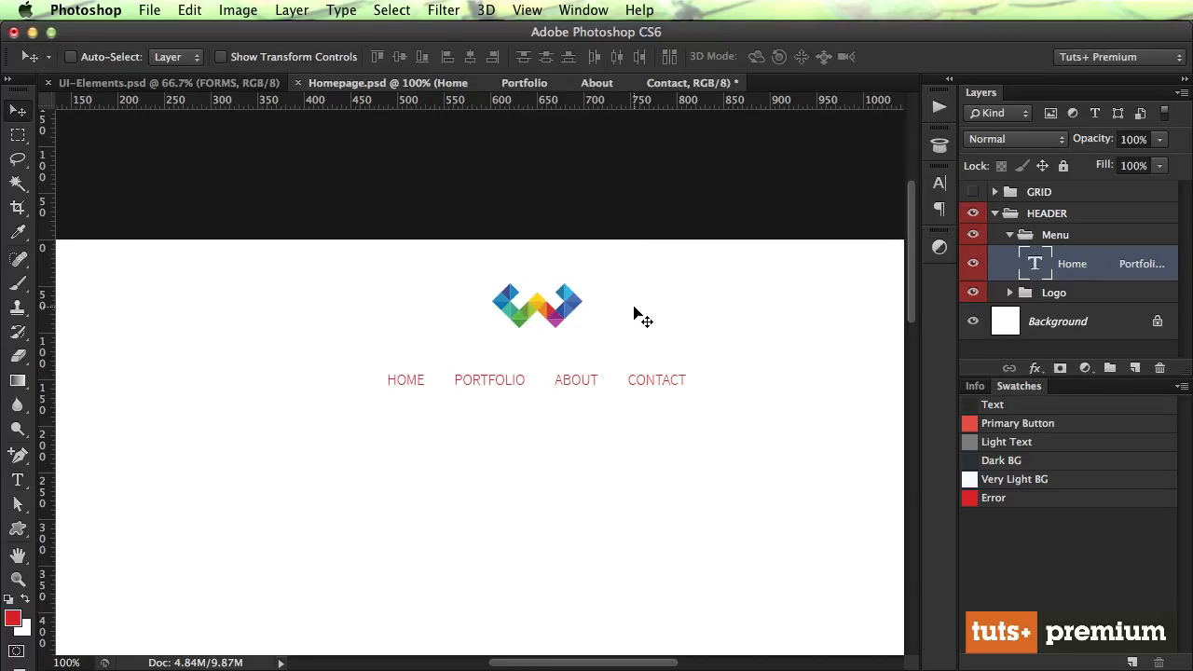
Recolour the menu text with the Light Text swatch and align it to the canvas's horizontal centre.
key("t")
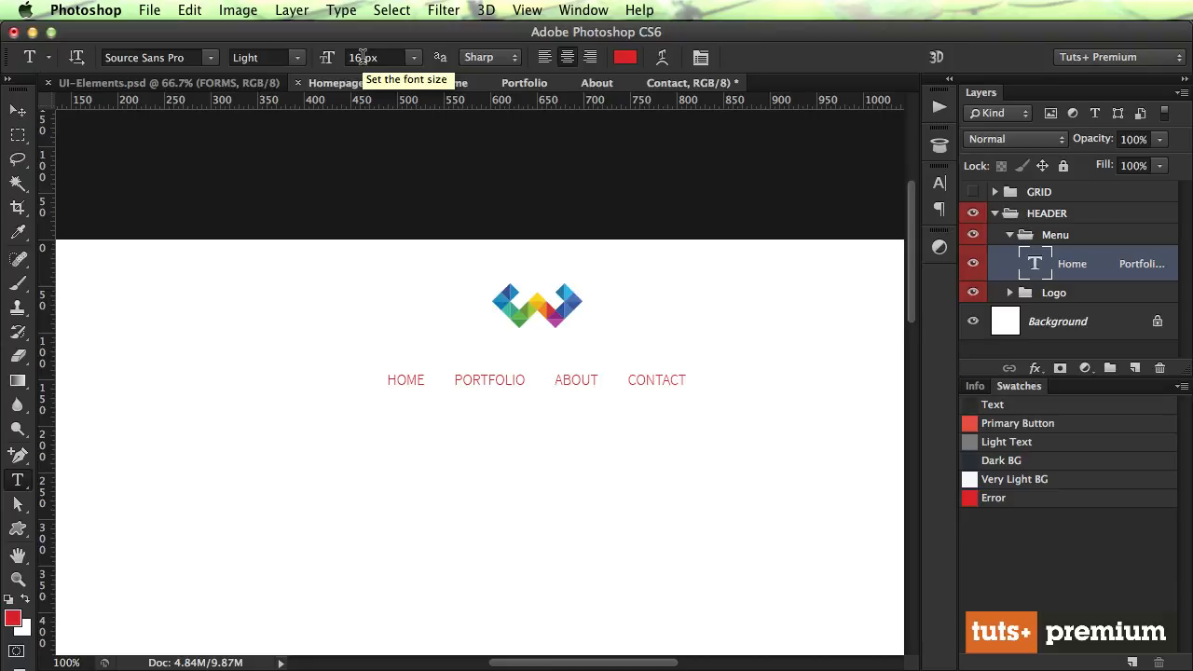
left_click(623, 58)
left_click(971, 440)
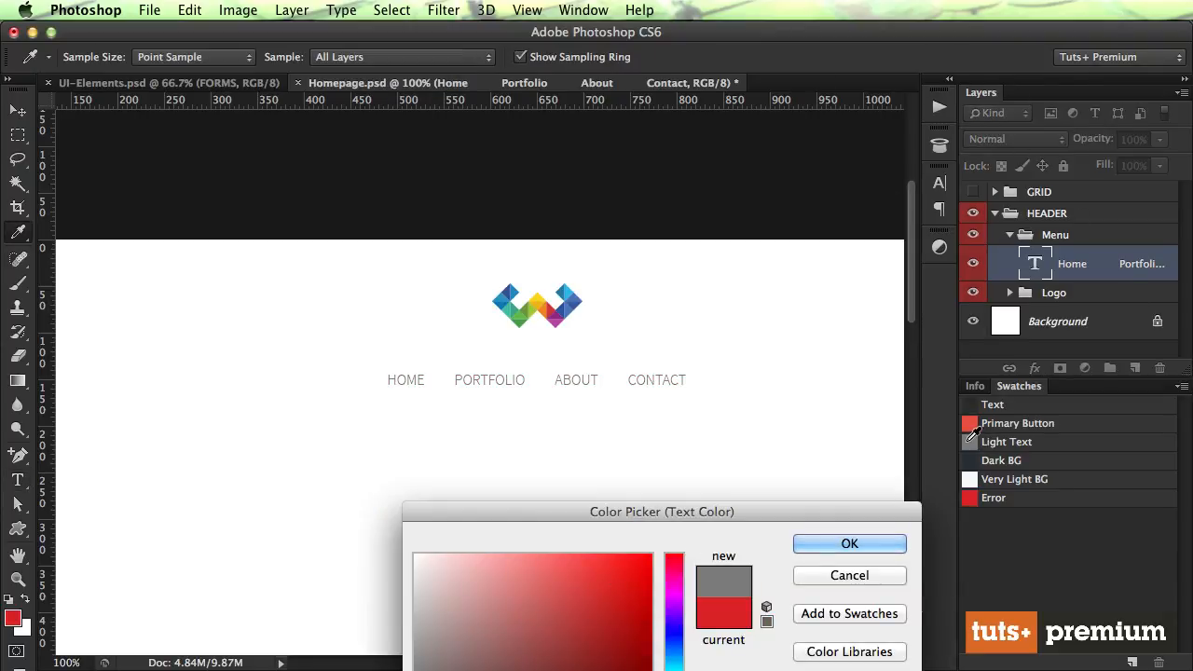
key("Return")
key("v")
key("super+a")
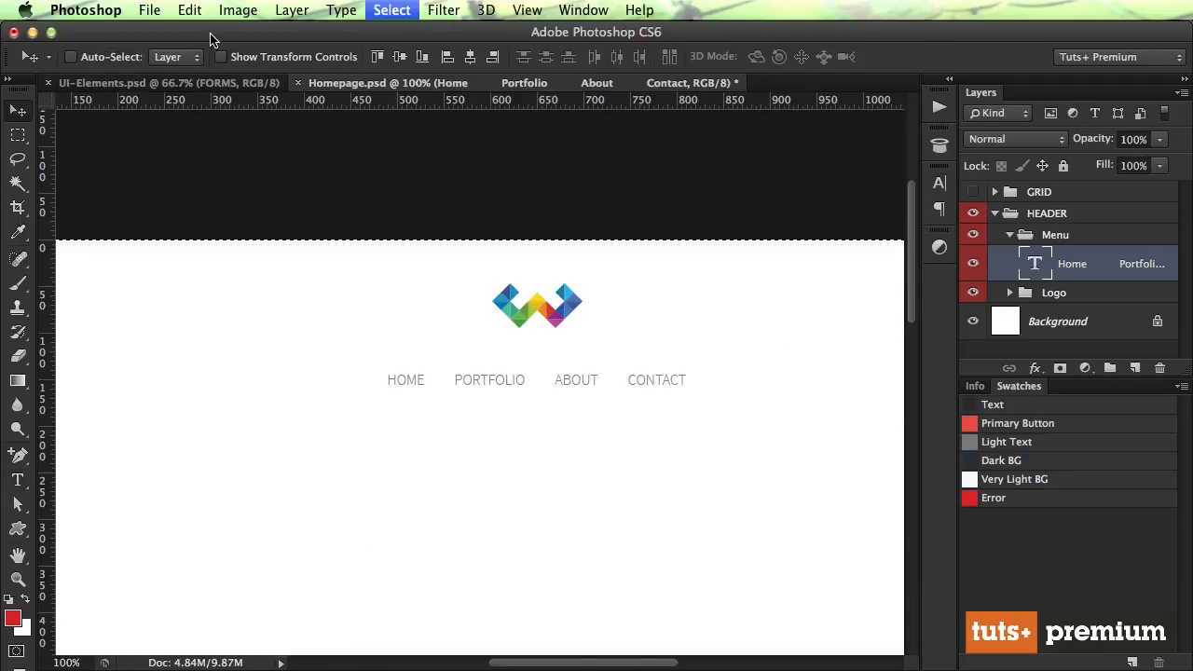
left_click(470, 58)
key("super+d")
Examine the gap between the logo and the menu text against the layout grid.
key("F2")
key("z")
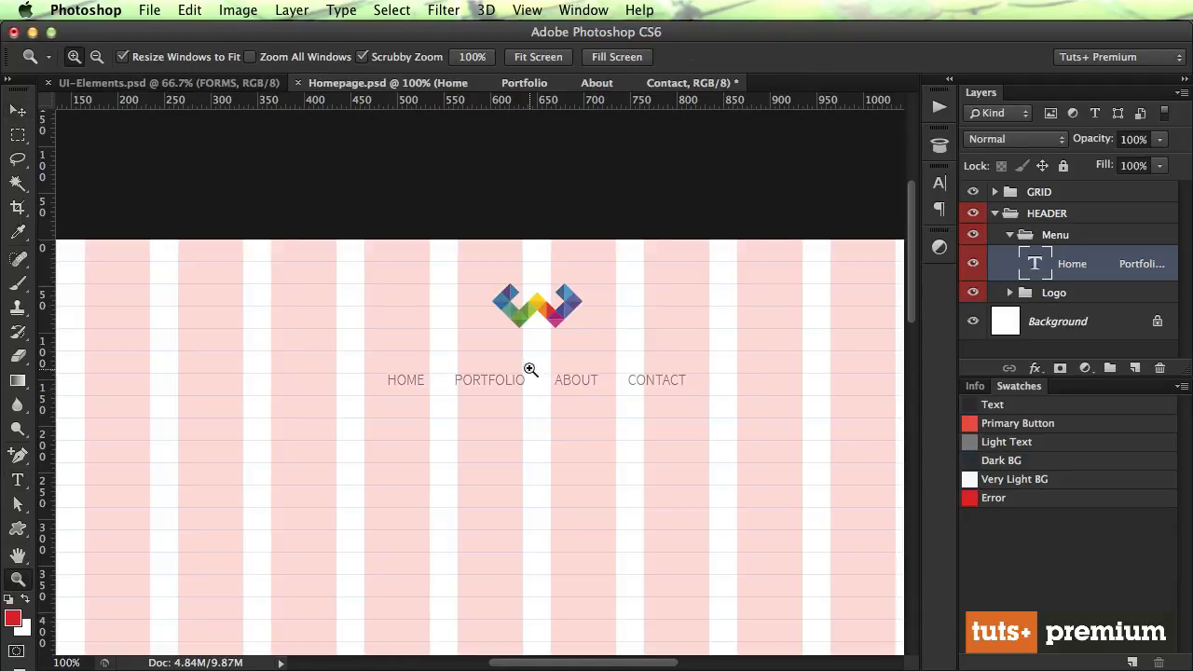
left_click_drag(530, 371, 640, 411)
key("v")
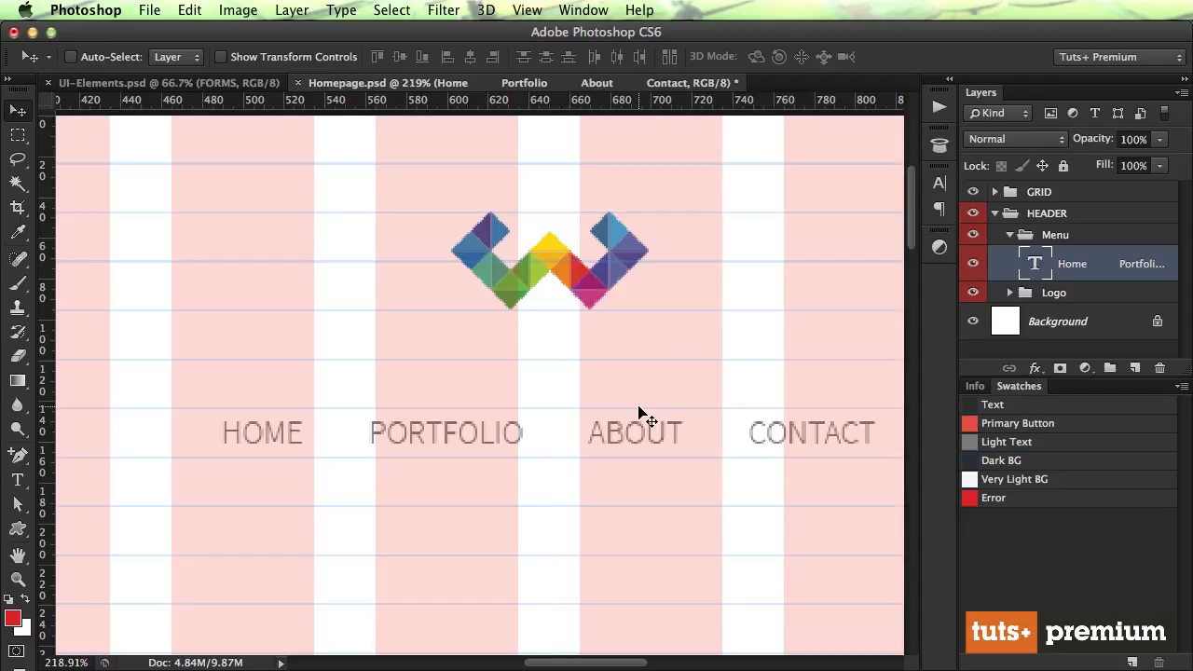
key("m")
left_click_drag(549, 311, 611, 407)
key("super+d")
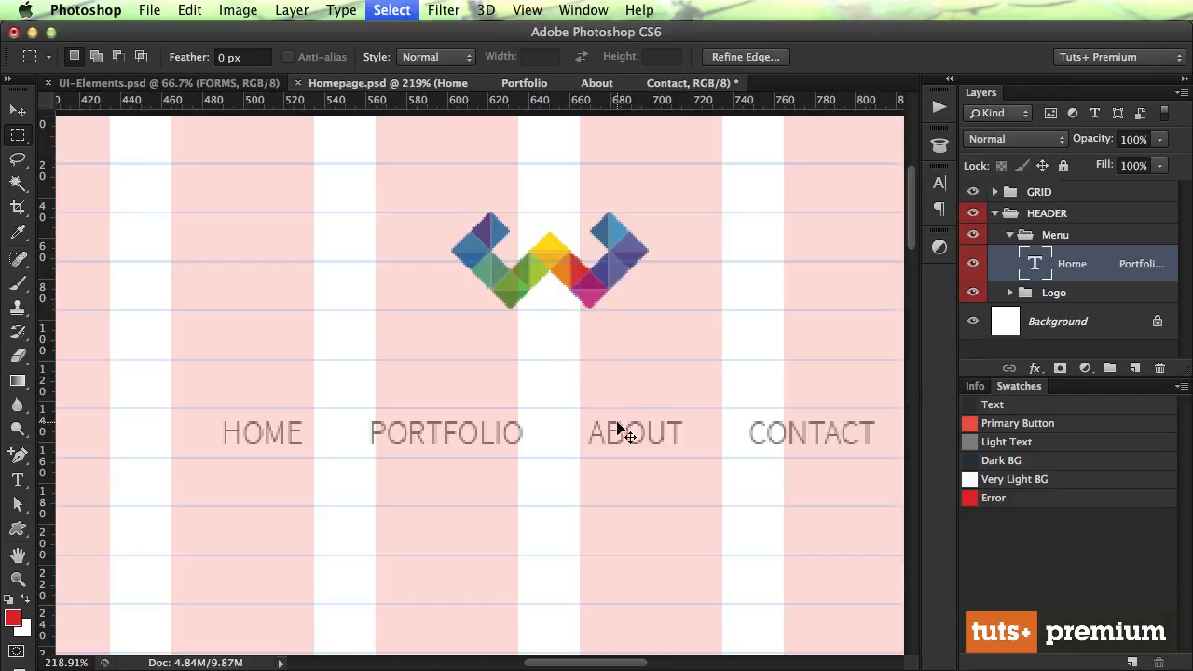
key("v")
key("super+1")
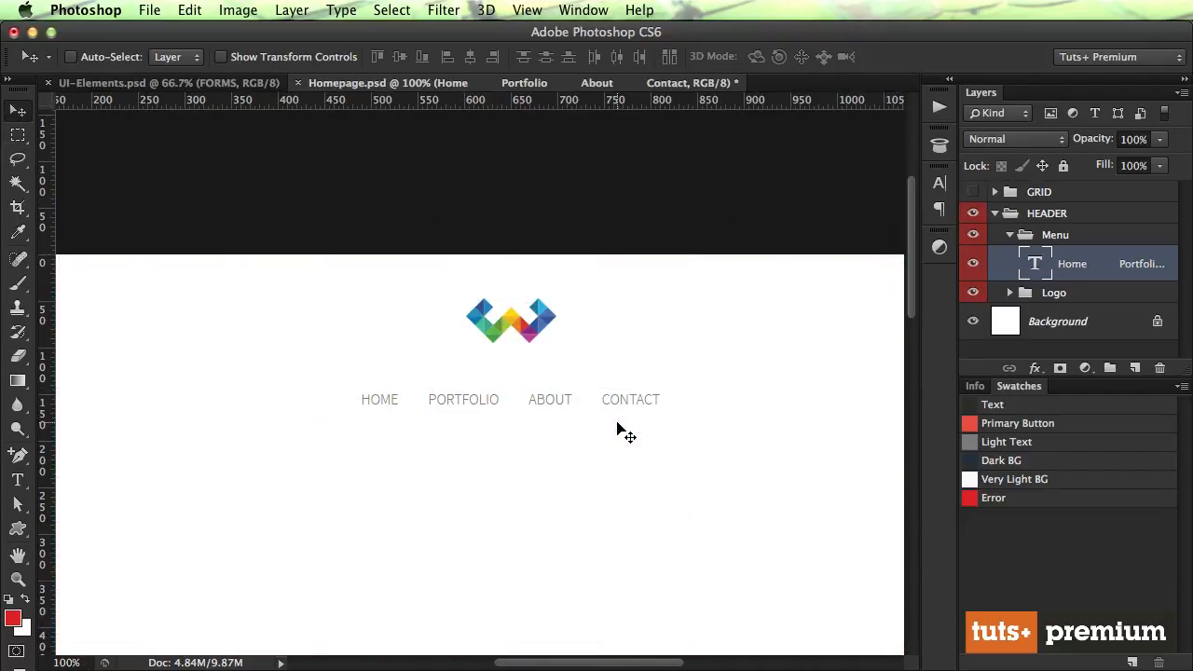
Rename the menu's text layer as Normal.
scroll(617, 428, "left", 2)
scroll(617, 429, "down", 3)
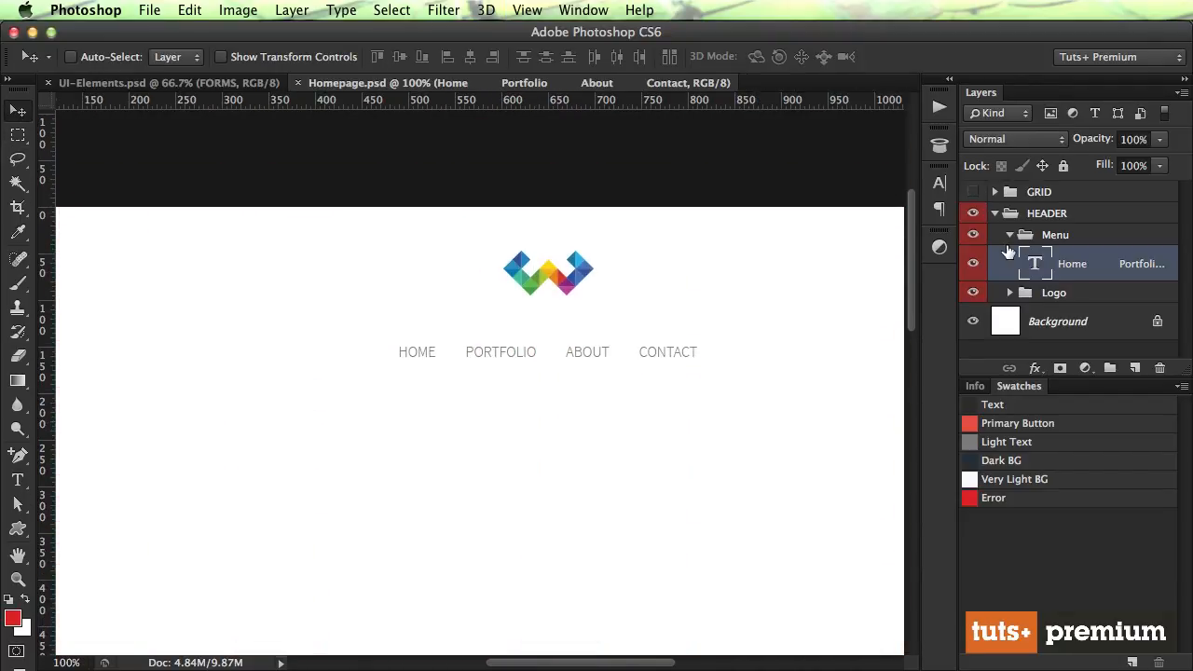
double_click(1095, 266)
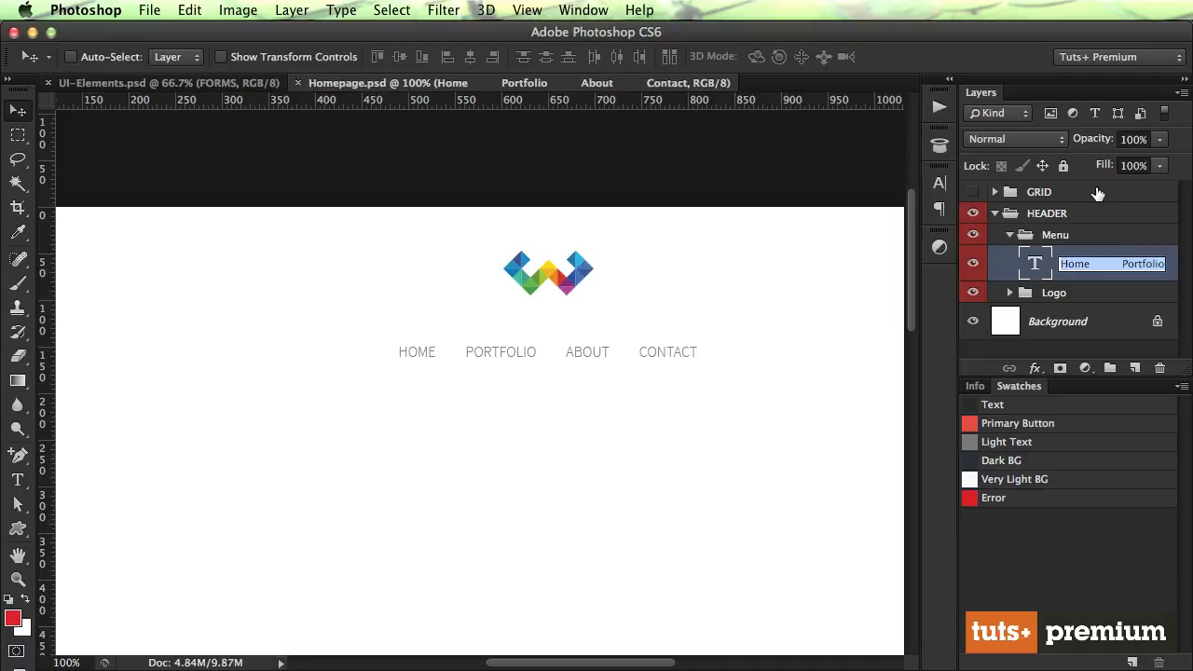
type("No")
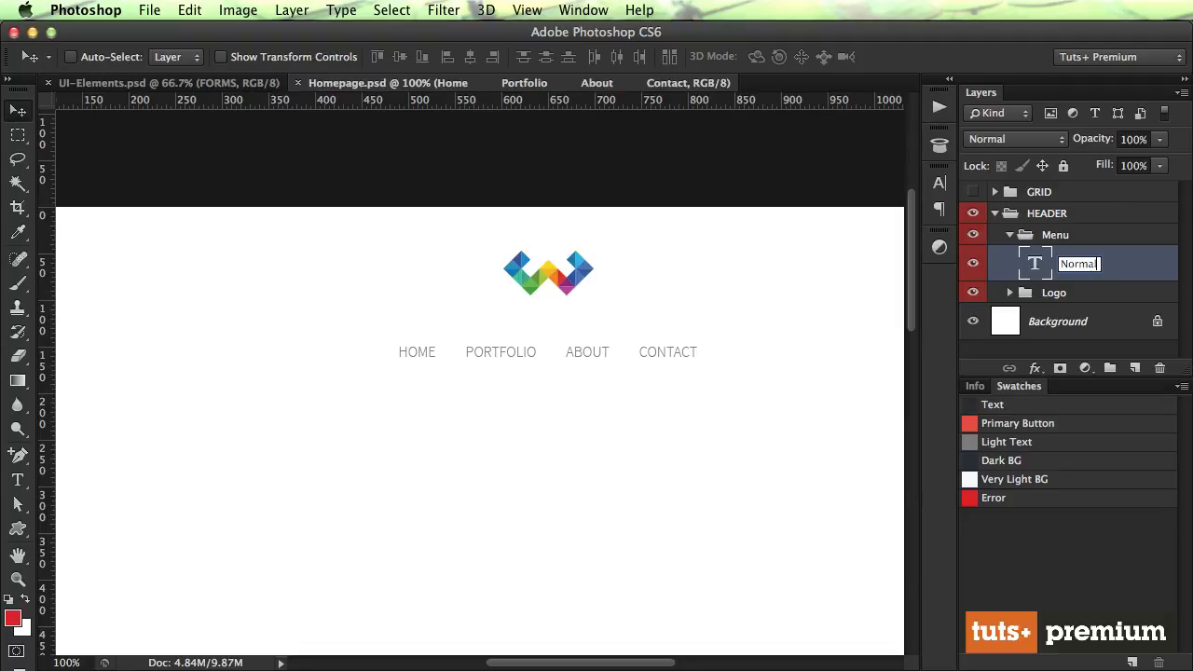
type("rmal")
key("Return")
Duplicate the Normal text layer and name the copy Over.
key("super+j")
double_click(1093, 264)
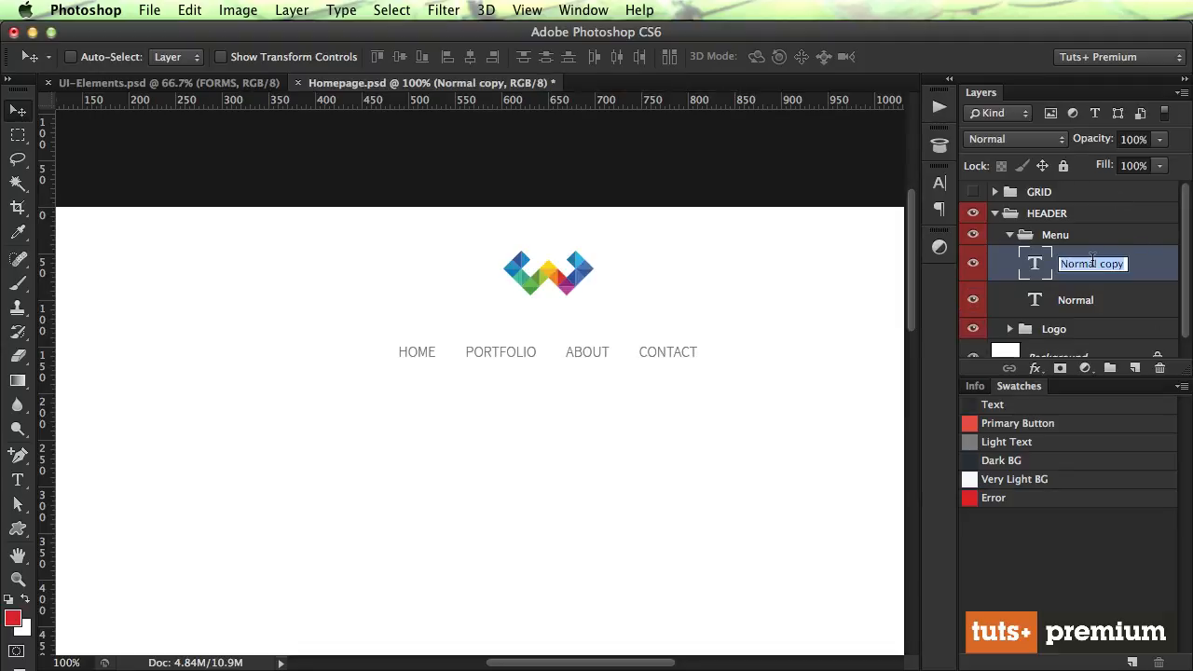
type("Over")
key("Return")
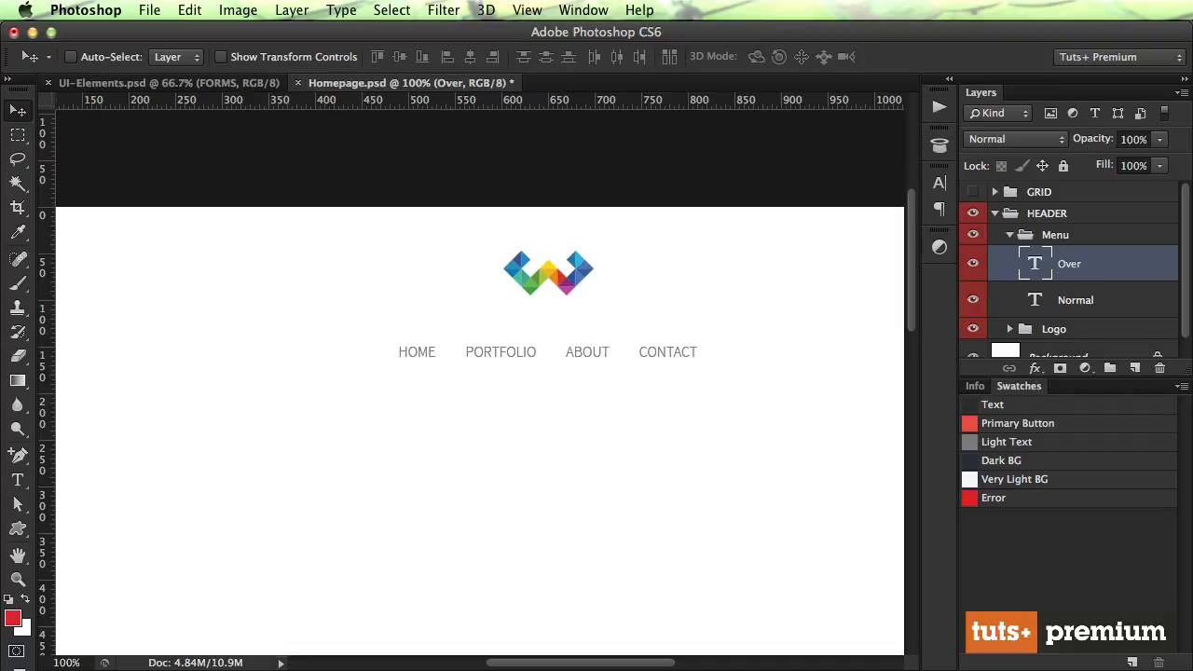
Duplicate the Over text layer and name the copy Active.
key("super+j")
double_click(1083, 265)
type("Active")
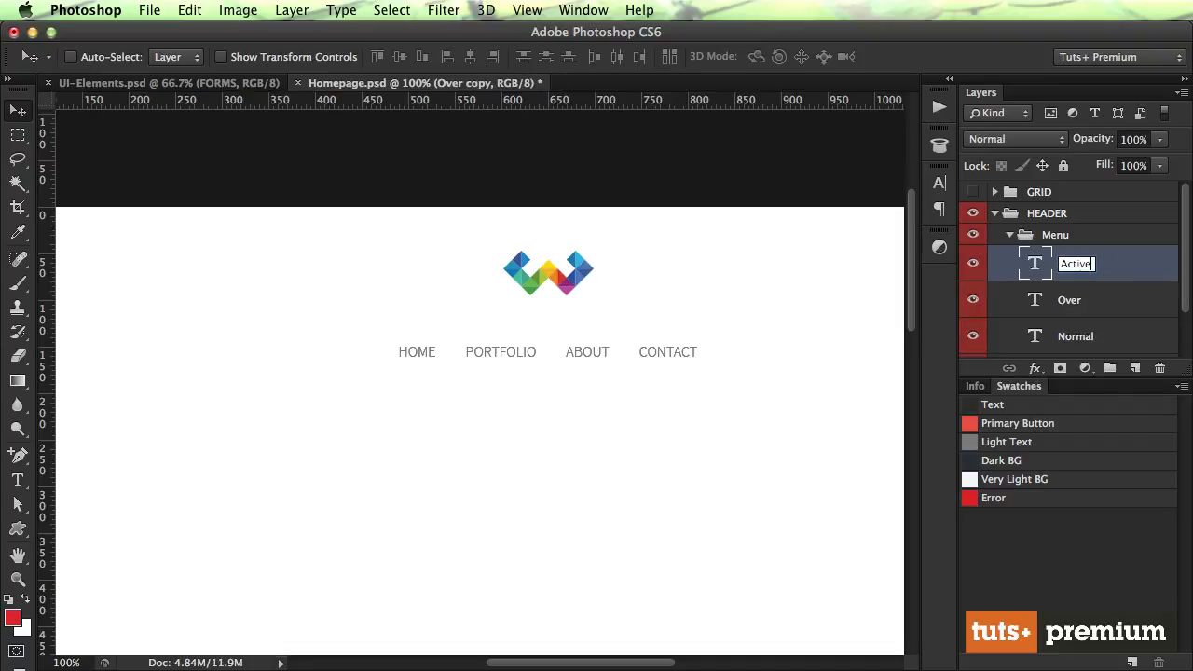
key("Return")
Hide the Active and Normal menu layers so that only the Over text shows.
scroll(978, 216, "down", 3)
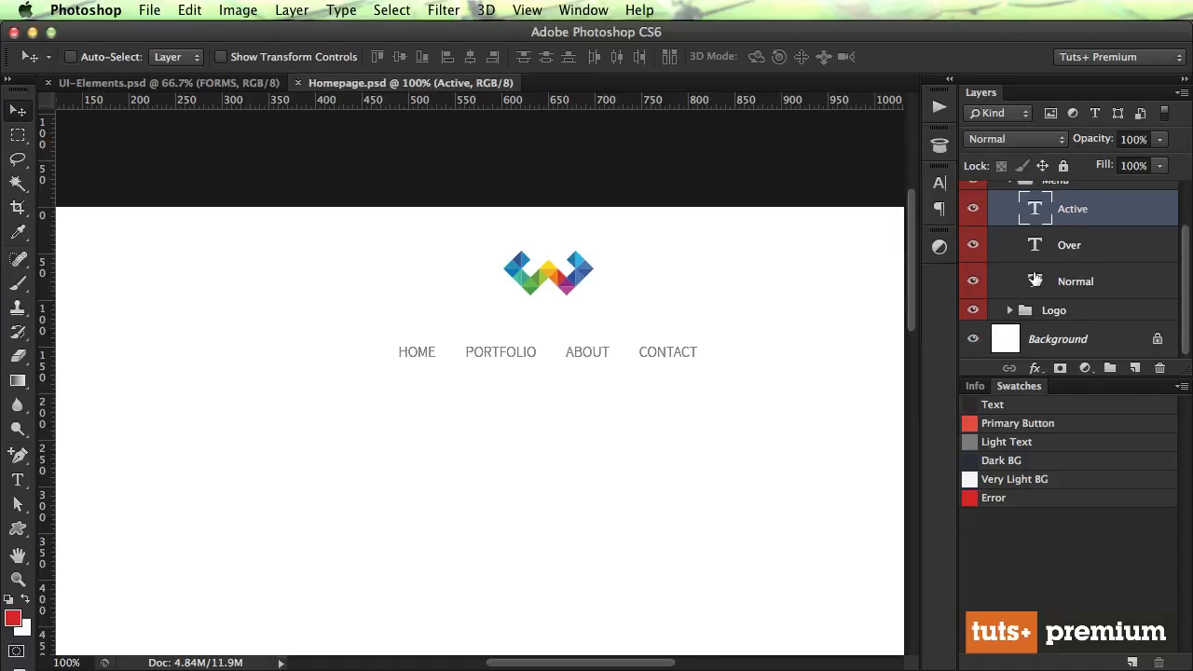
left_click_drag(978, 216, 972, 280)
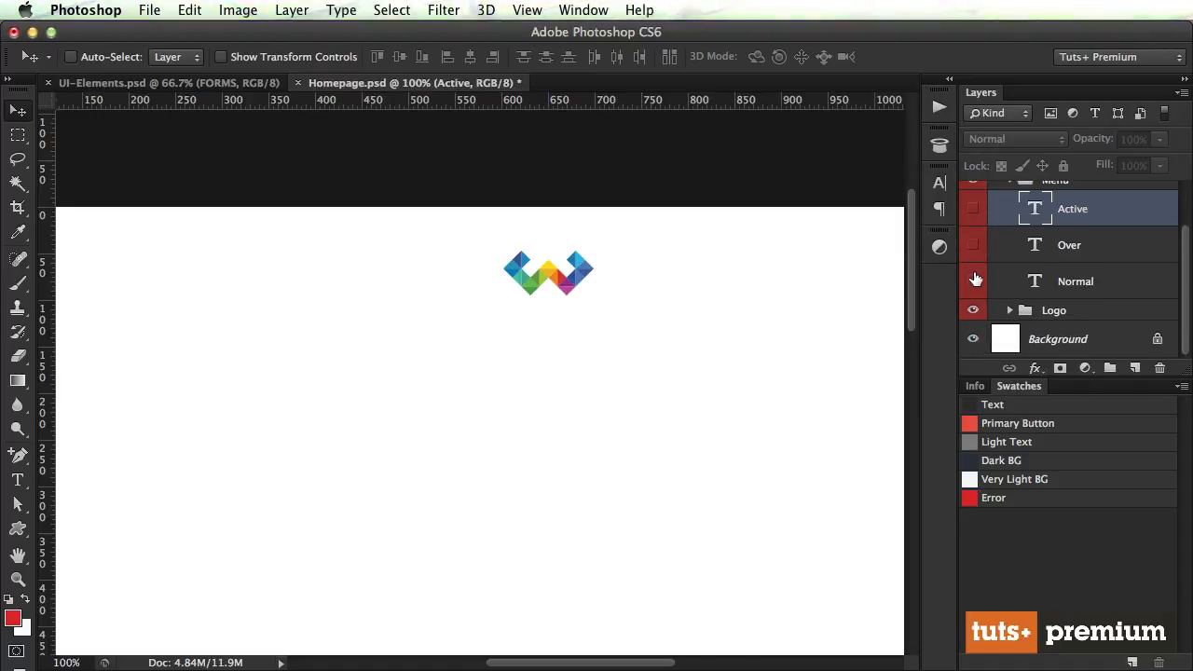
left_click(972, 249)
Recolour the hidden Active menu text with the Primary Button swatch.
key("t")
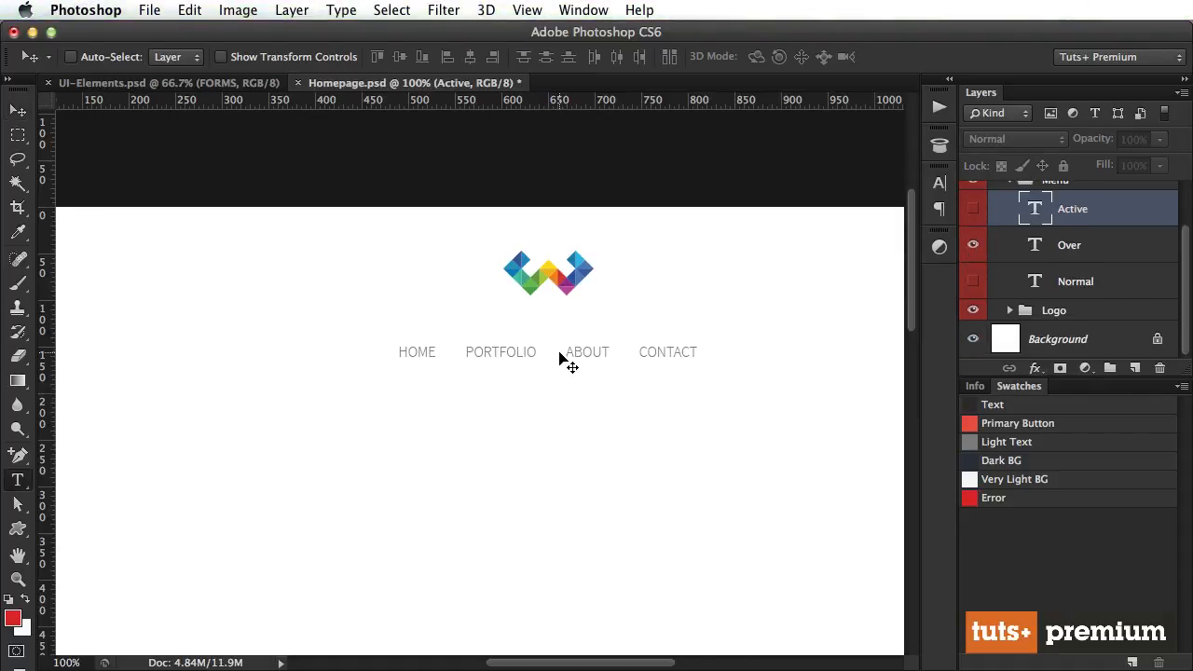
left_click(627, 57)
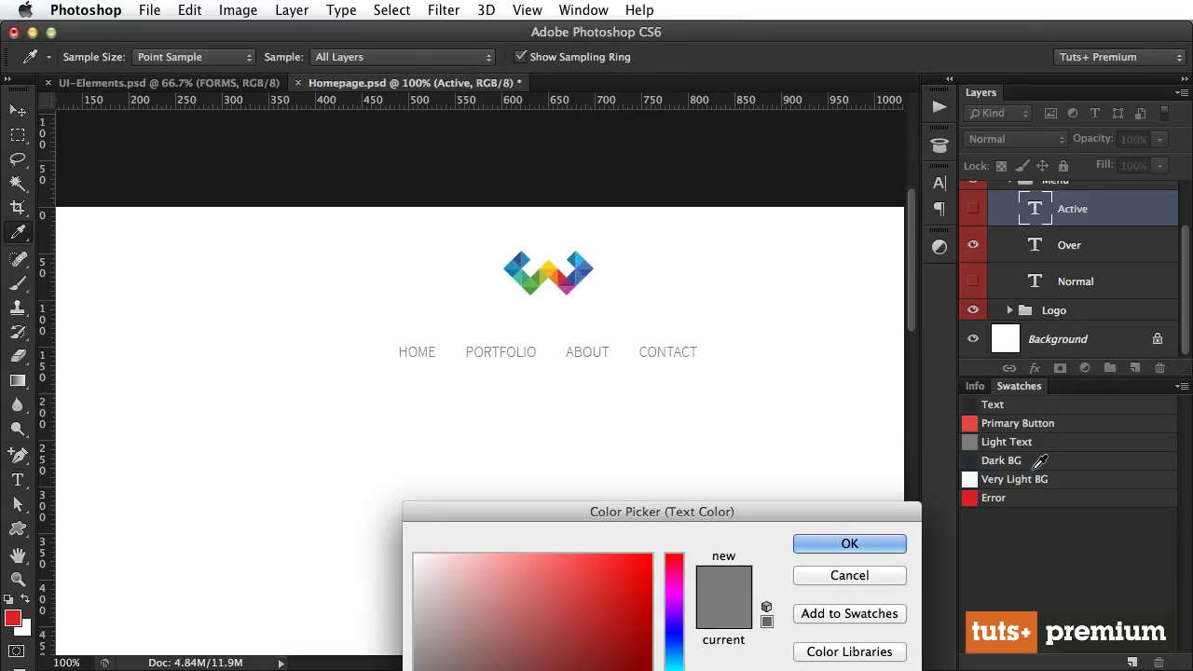
left_click(975, 419)
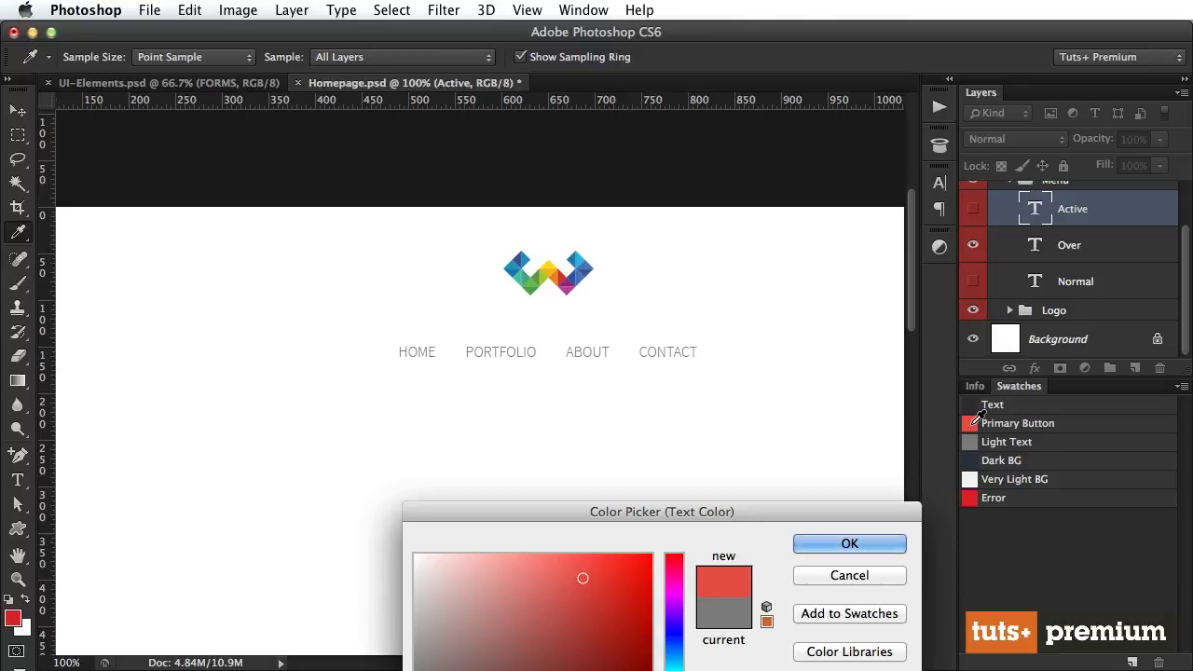
key("Return")
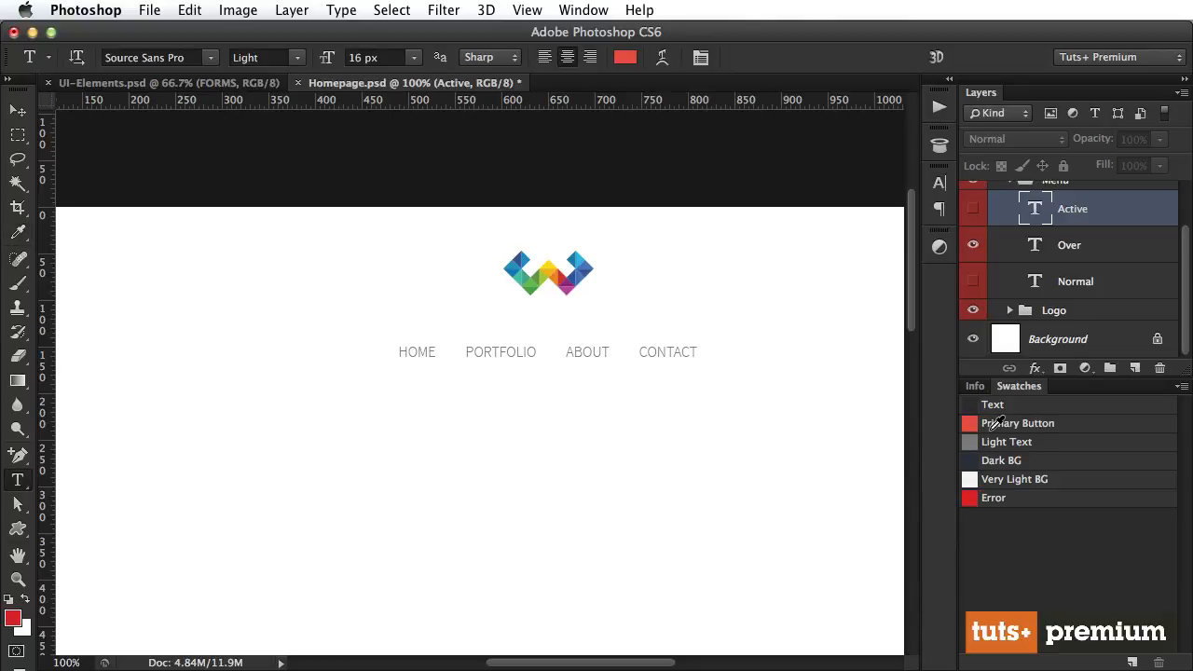
Select the Over text layer and recolour it with the Primary Button swatch.
scroll(1096, 254, "up", 2)
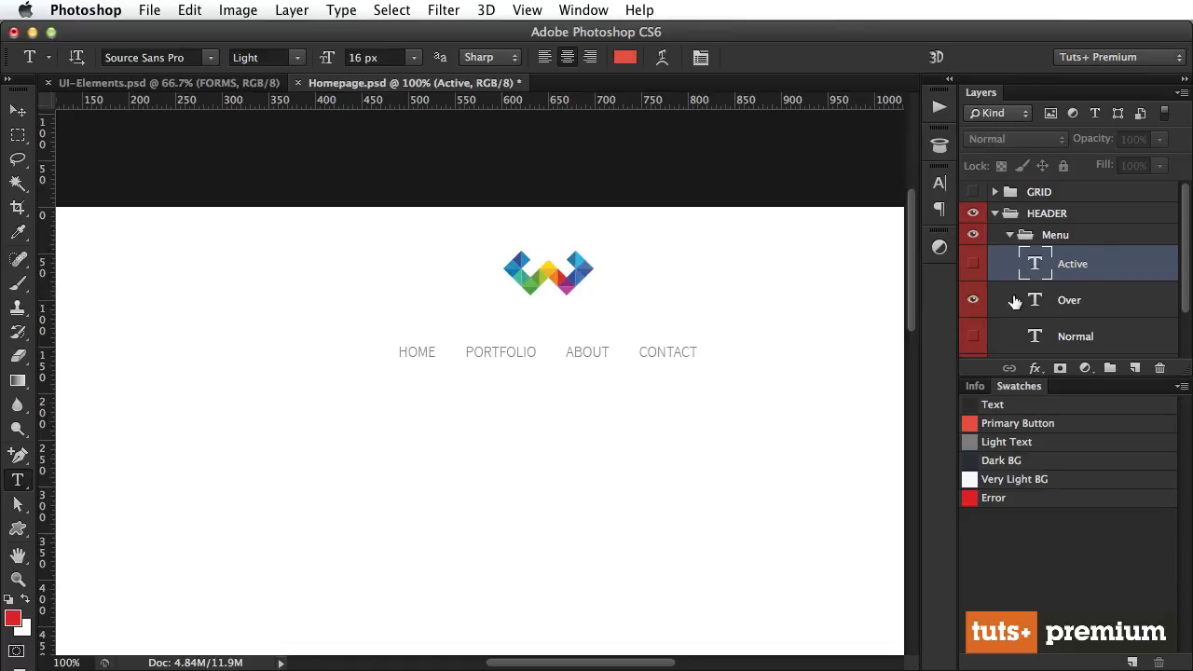
left_click(1103, 314)
left_click(626, 59)
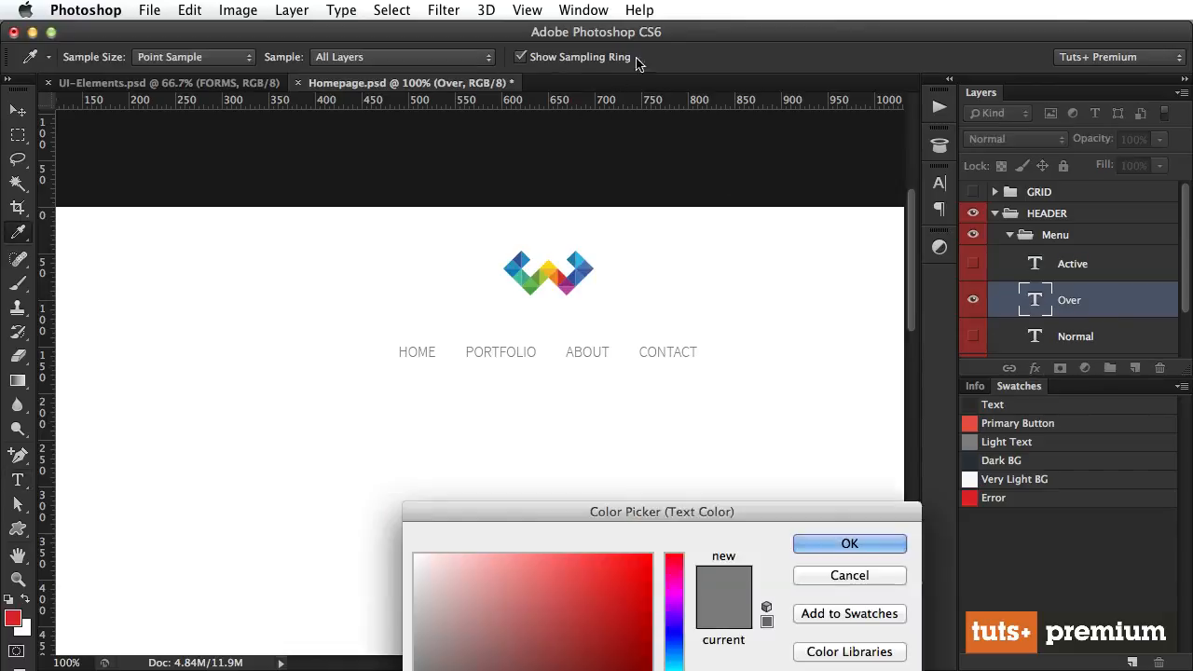
left_click(973, 422)
key("Return")
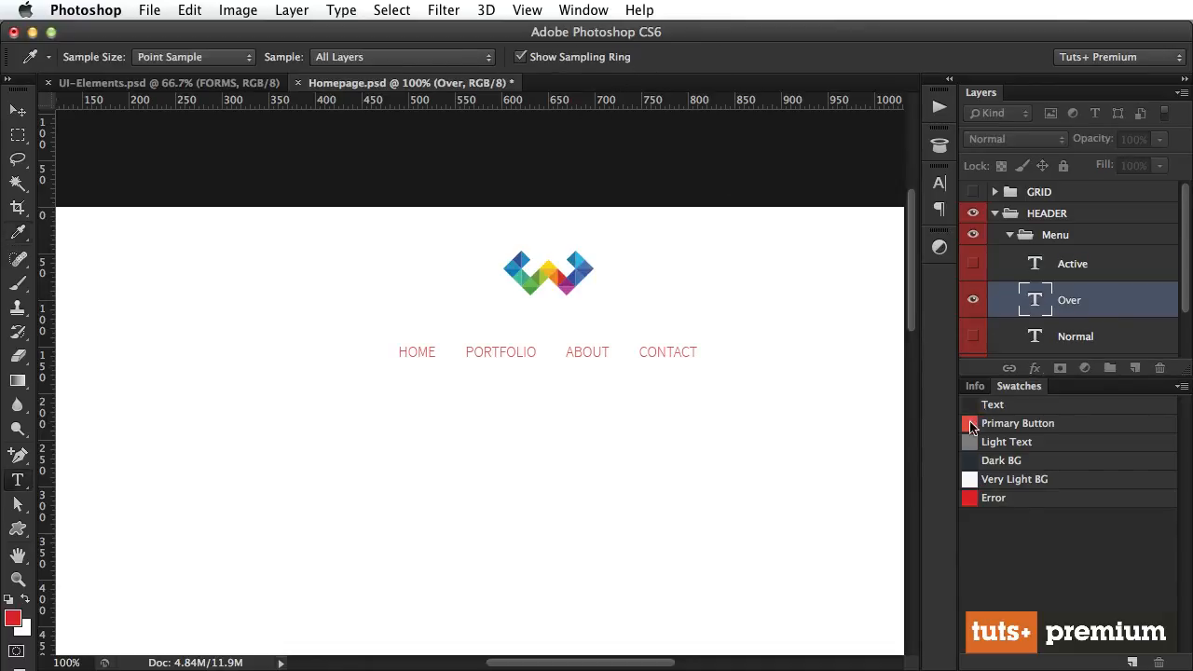
Hide the Over layer, show the Active layer and recolour its text with the Text swatch.
key("v")
left_click(973, 299)
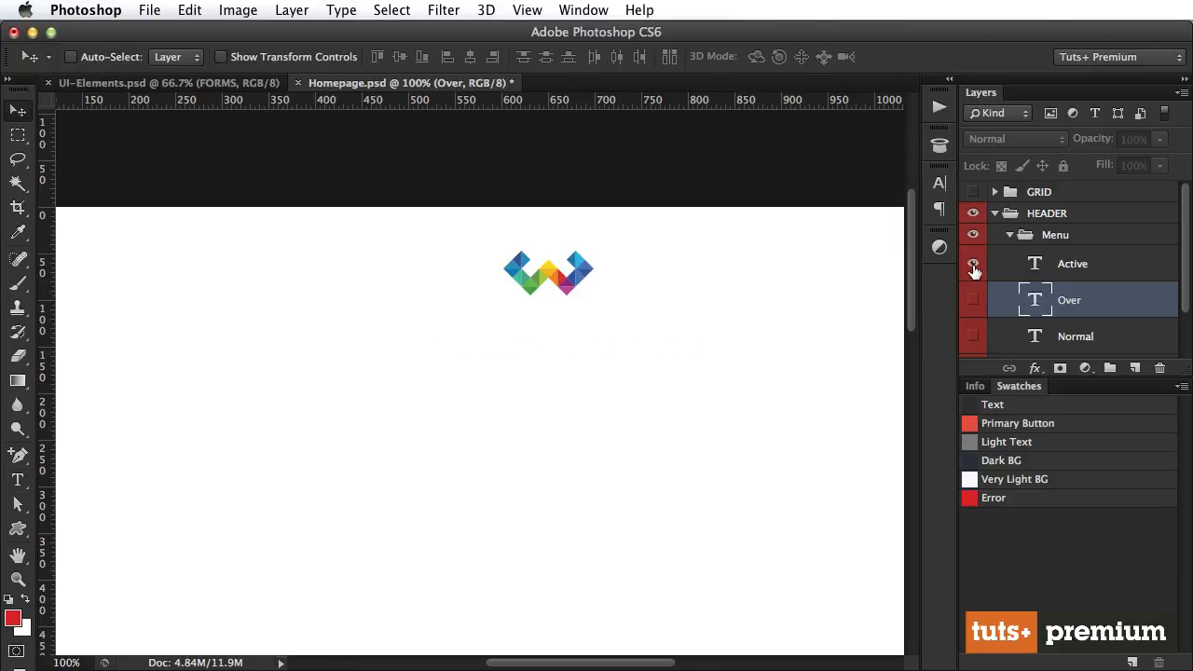
left_click(973, 264)
left_click(1072, 266)
key("t")
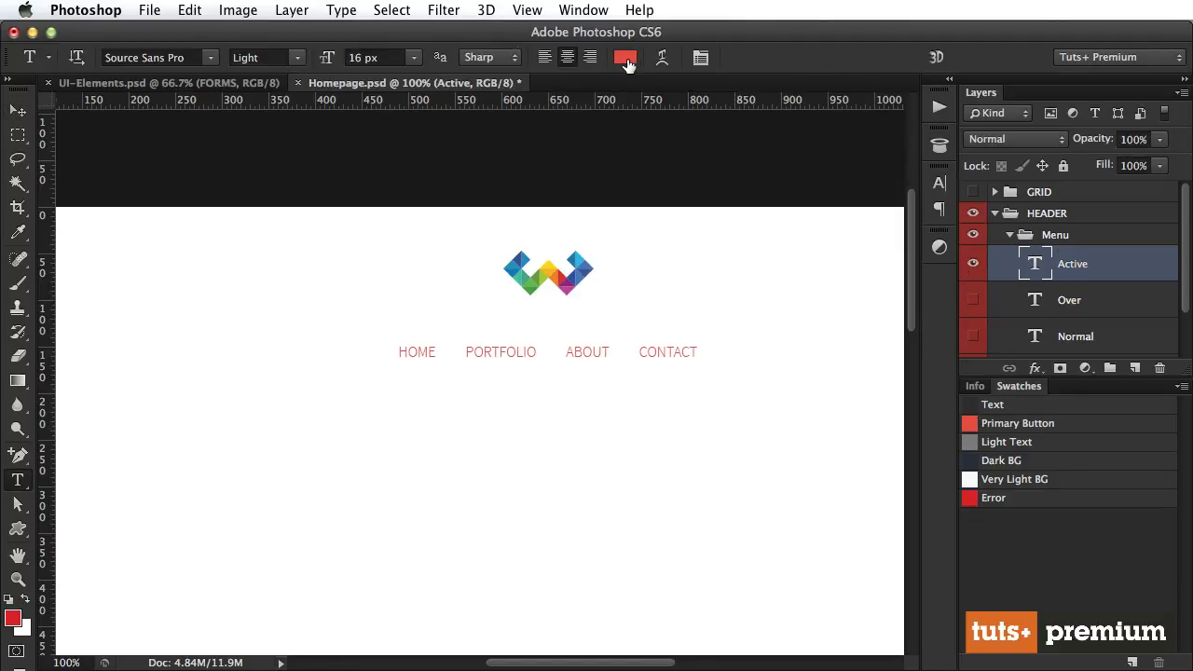
left_click(631, 59)
left_click(970, 404)
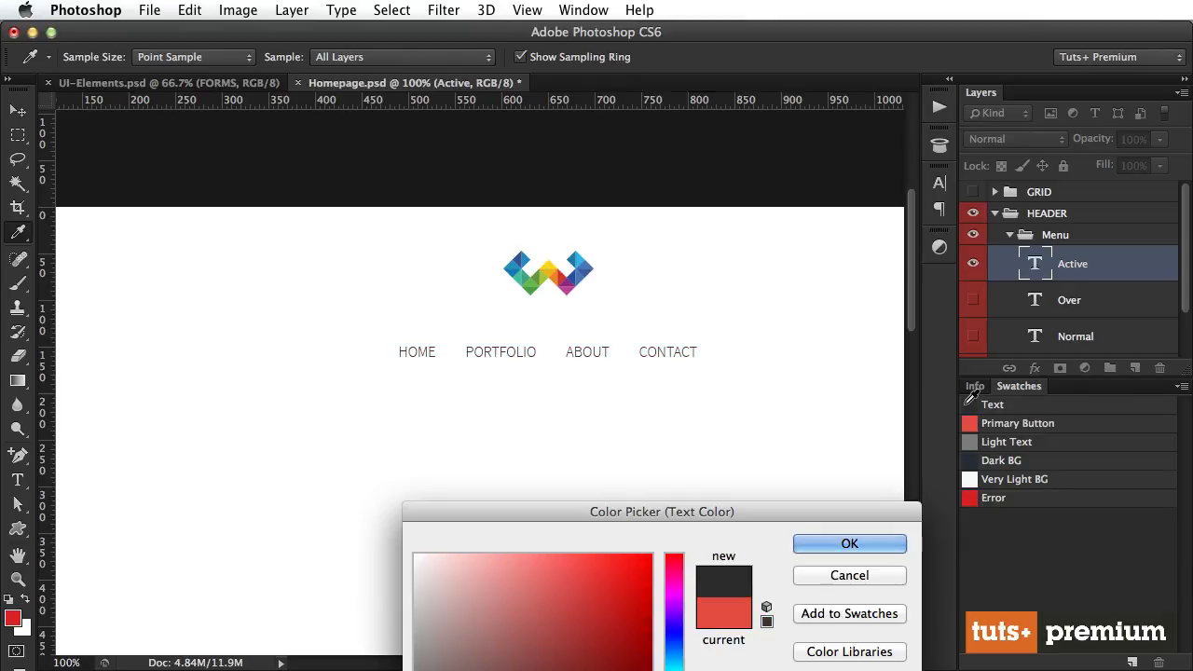
key("Return")
key("v")
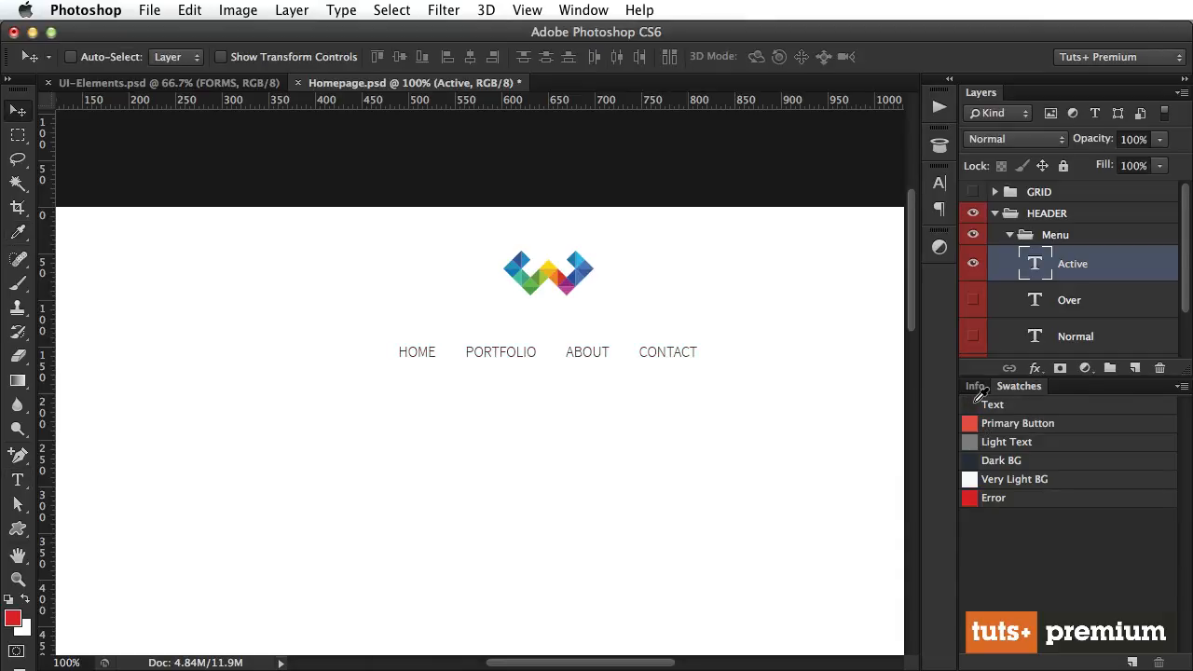
Hide the Active layer, show the Normal layer and collapse the Menu group.
left_click(973, 264)
left_click(972, 335)
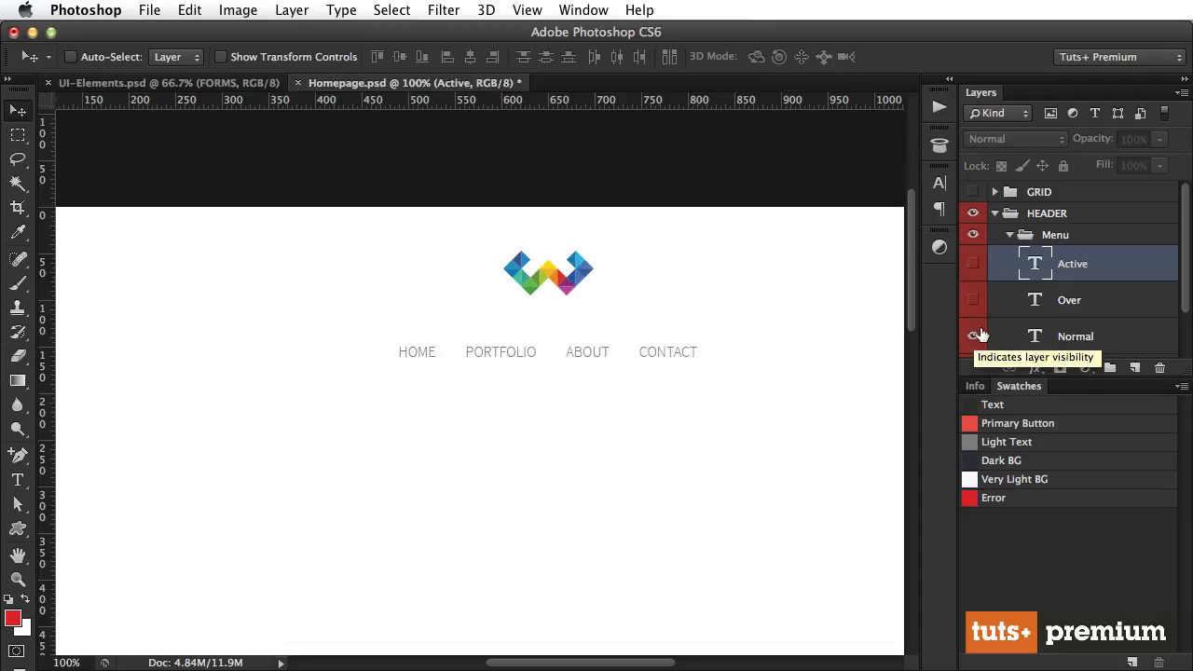
left_click(1012, 235)
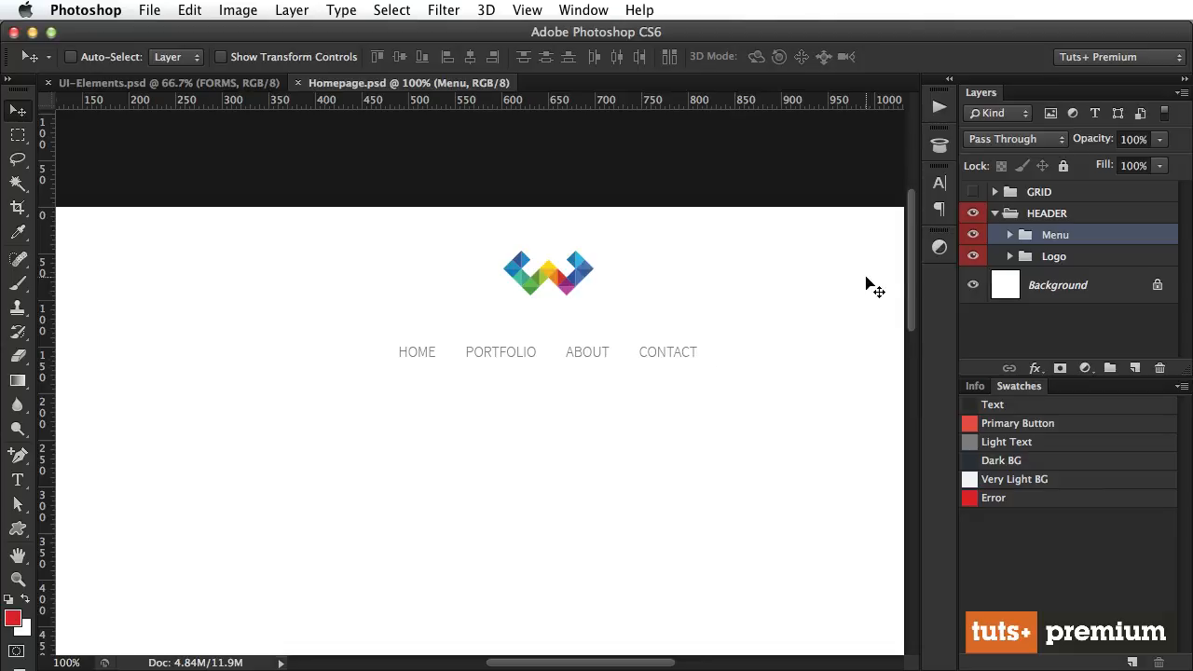
Collapse the HEADER group and create a group above it named CONTENT with an orange colour label.
left_click(994, 214)
left_click(1108, 368)
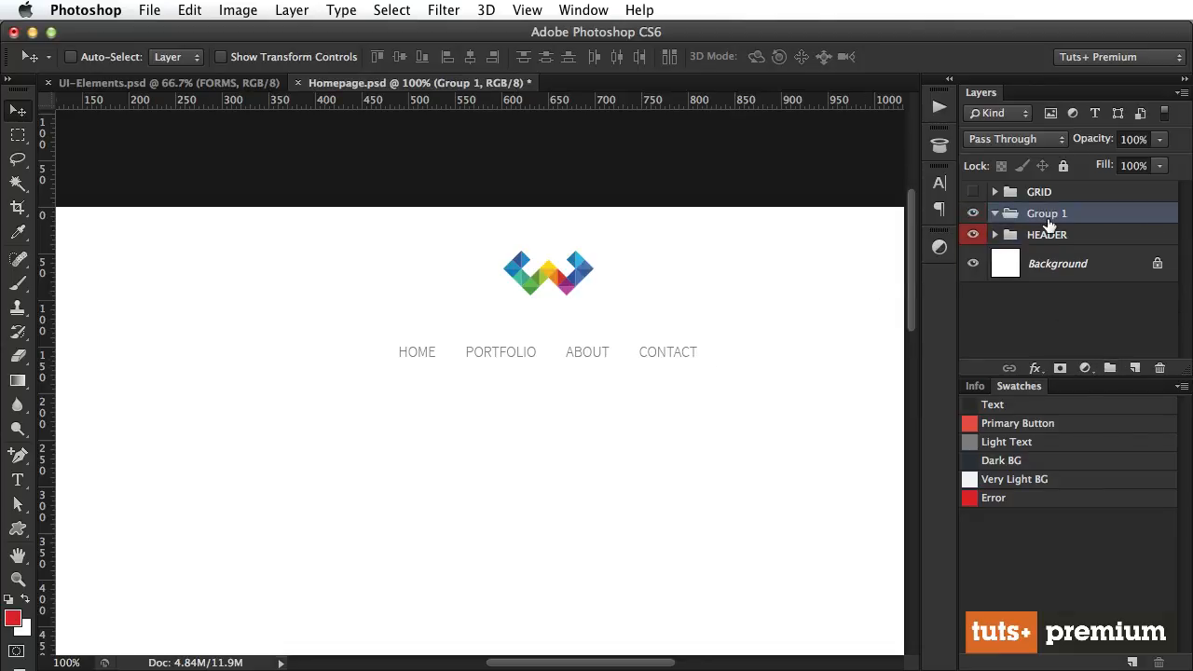
double_click(1048, 215)
type("COTNE")
Create a 1400 by 800 px rectangle shape inside the CONTENT group.
left_click(17, 528)
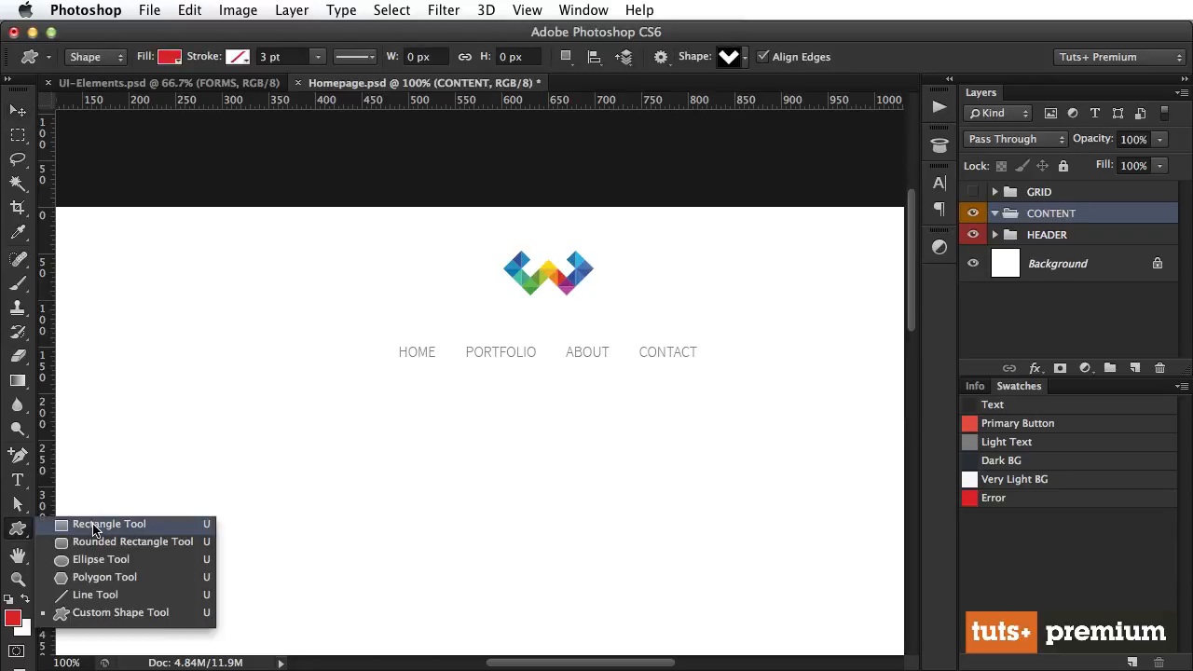
left_click(93, 529)
left_click(562, 493)
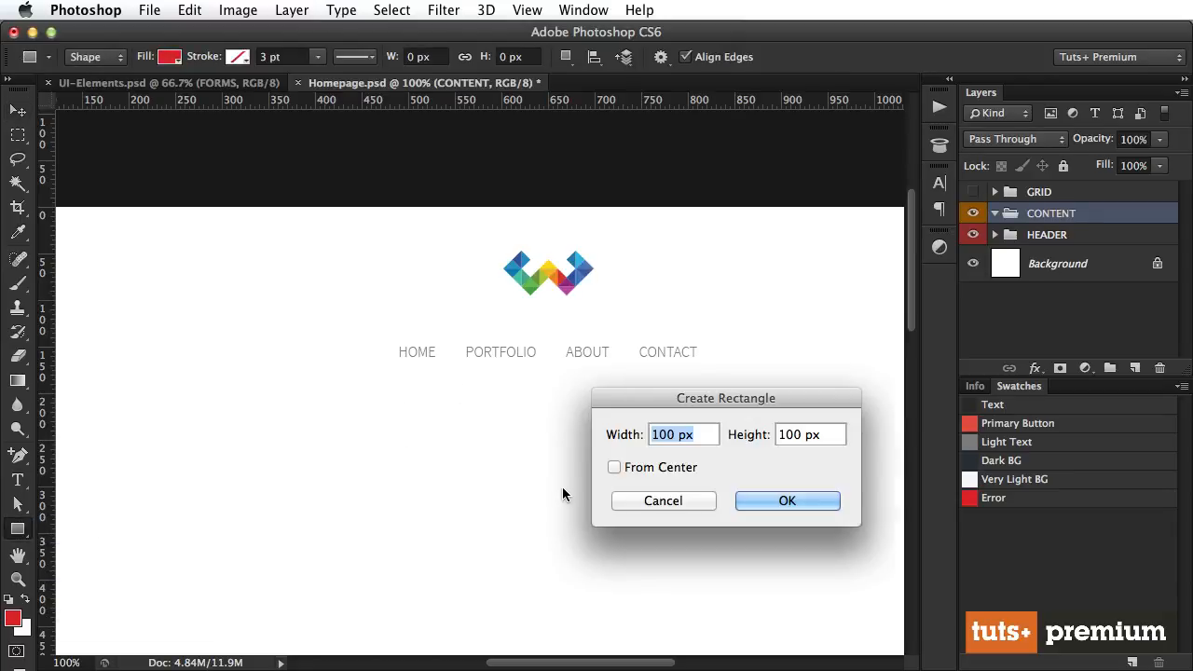
type("1400")
key("Tab")
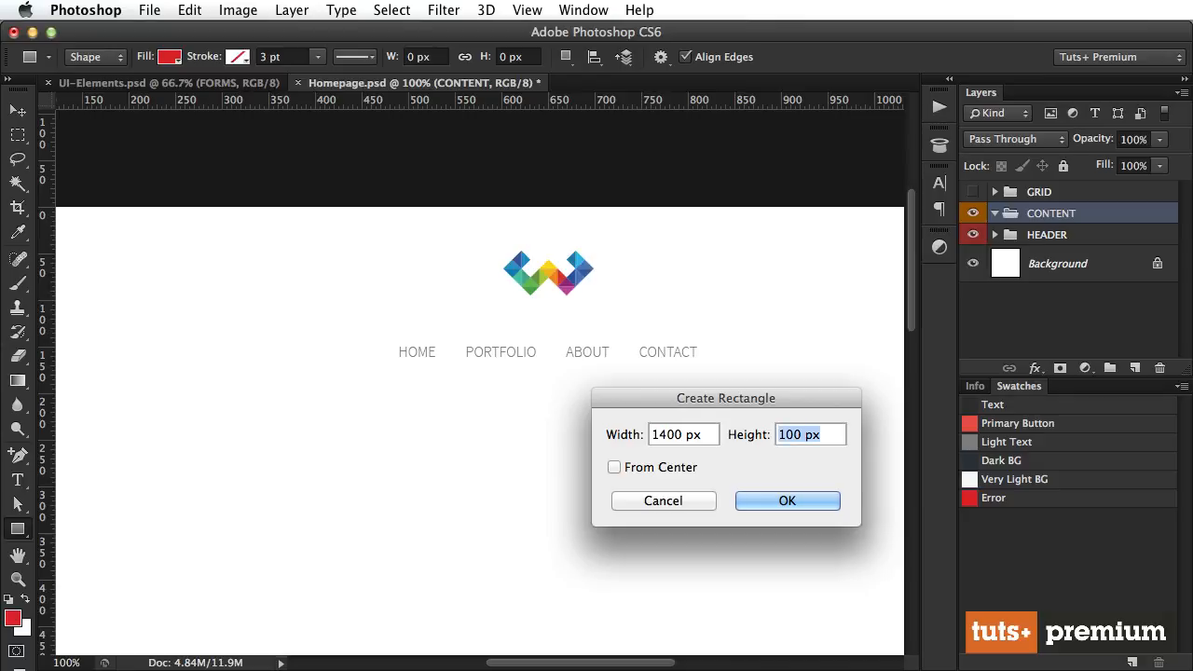
type("800")
key("Return")
Align the rectangle to the canvas's horizontal centre.
key("v")
key("super+a")
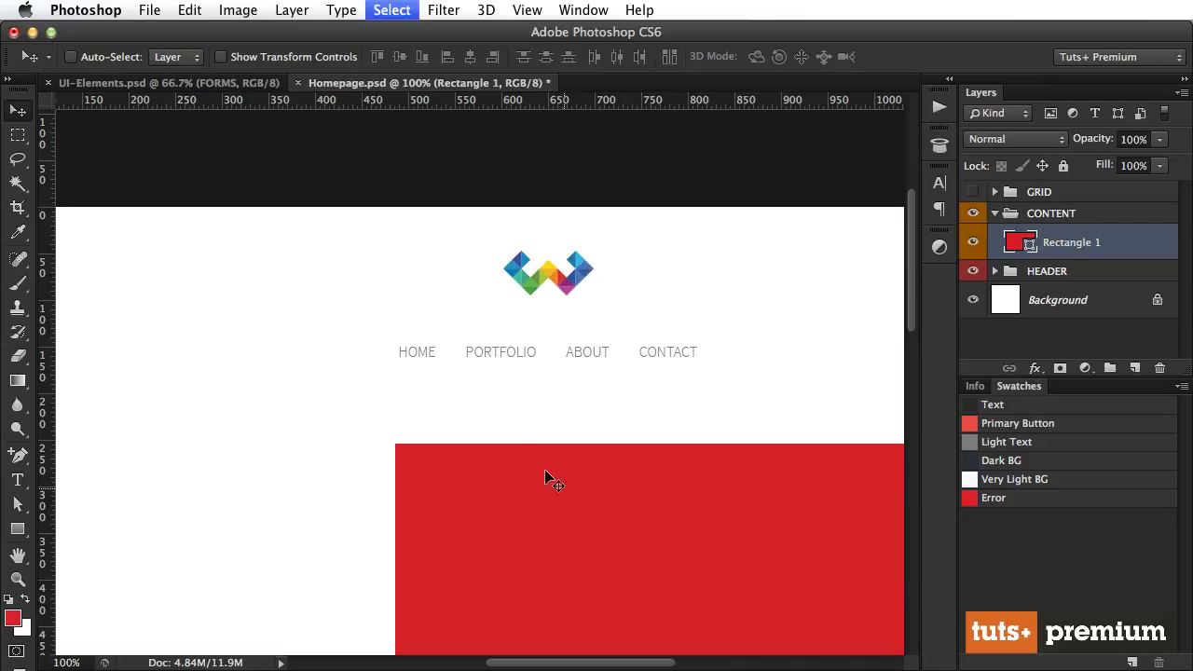
left_click(470, 57)
key("super+d")
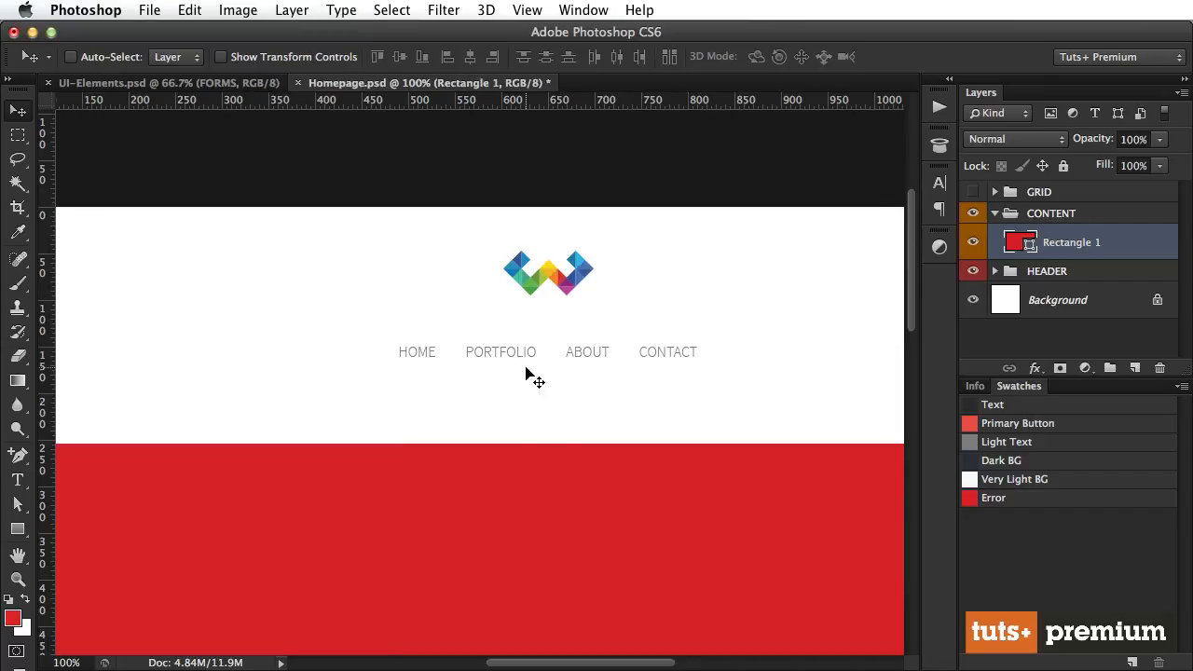
Move the rectangle up closer beneath the navigation menu and show the layout grid.
key("super+minus")
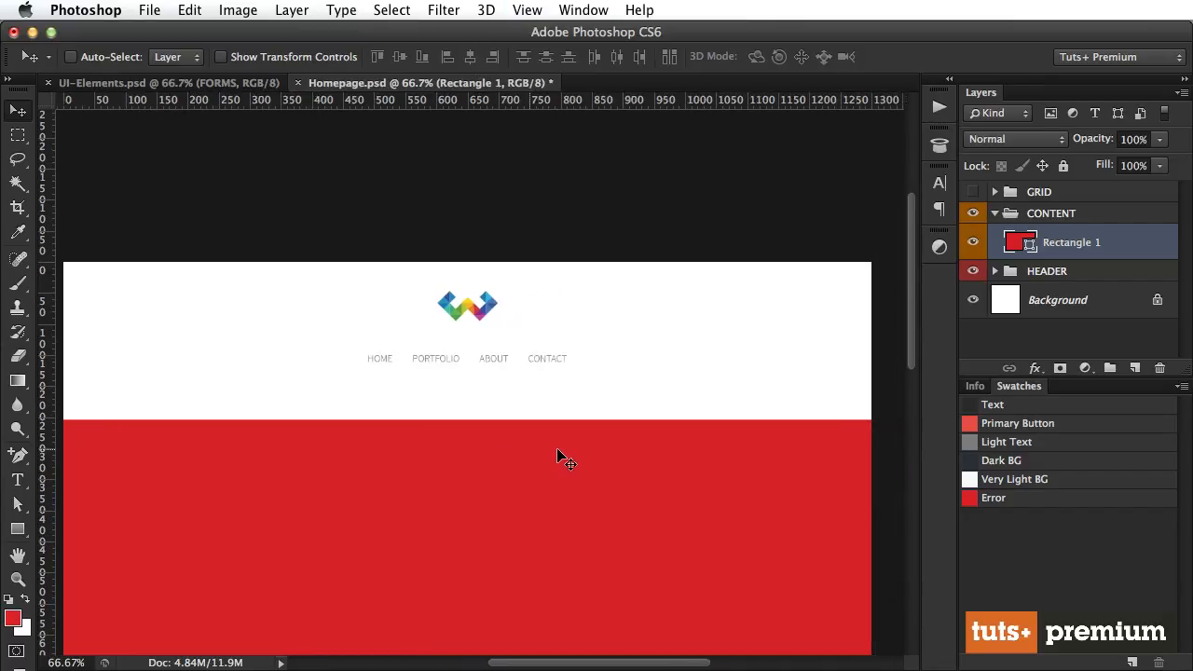
left_click_drag(486, 504, 445, 484)
key("super+apostrophe")
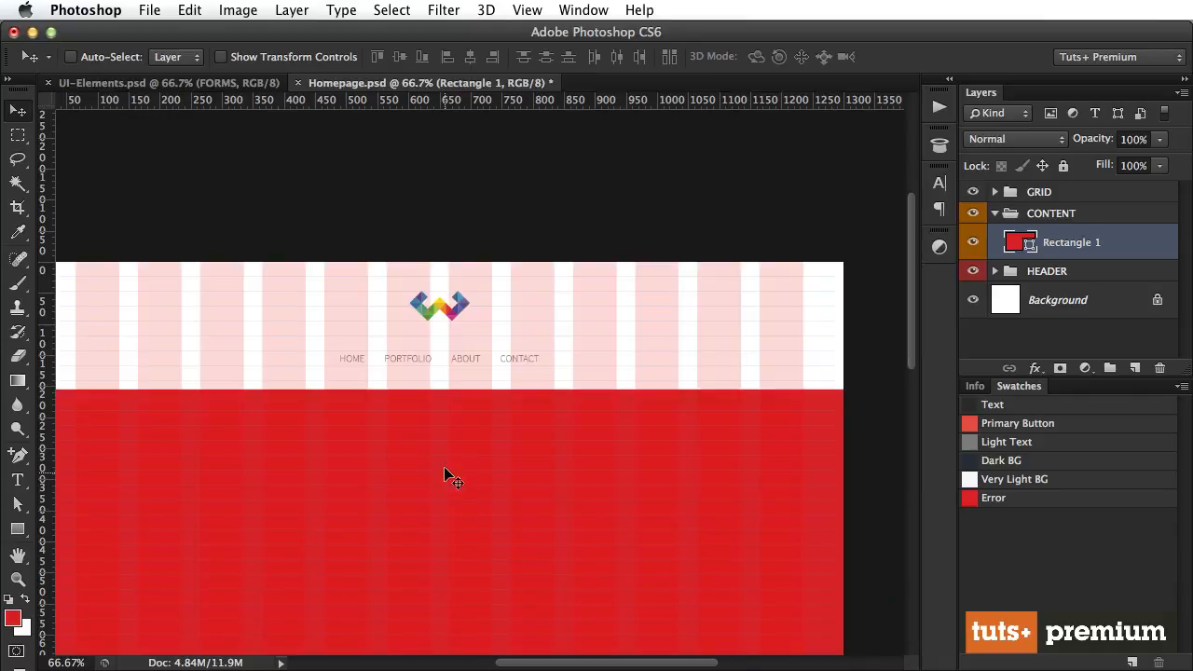
Nudge the rectangle down until its upper edge sits on the second baseline grid line below the menu text's baseline row.
key("z")
left_click_drag(466, 386, 526, 433)
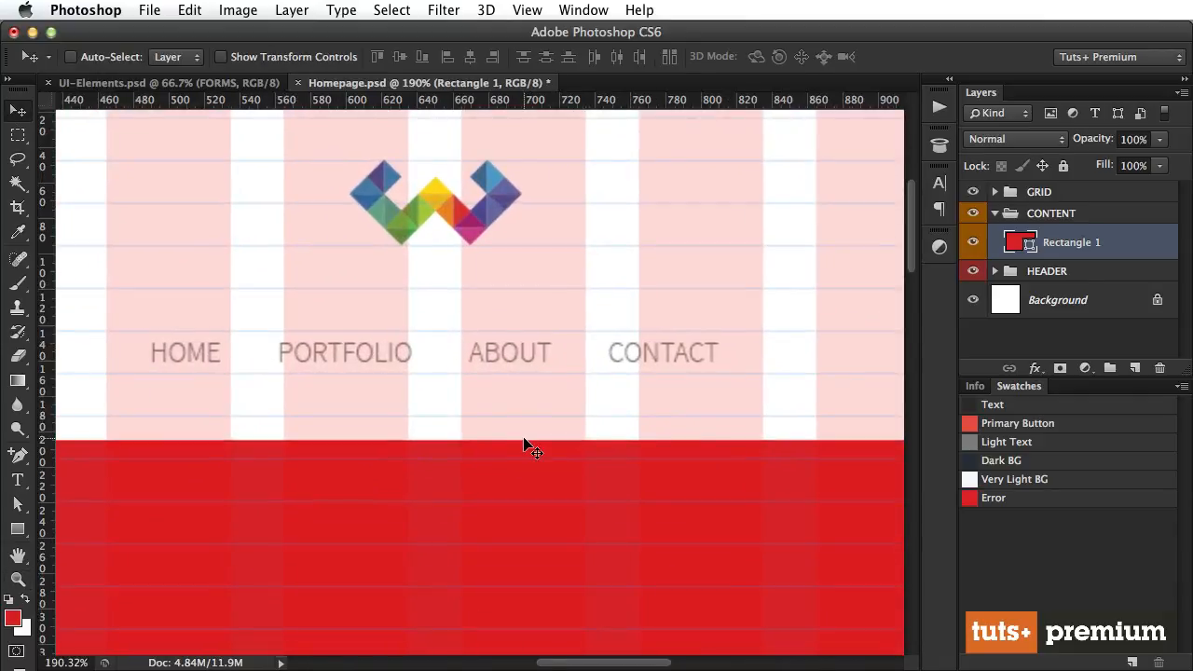
key("Down")
key("Down")
key("Down")
key("Down")
key("Down")
key("Down")
key("Down")
key("Down")
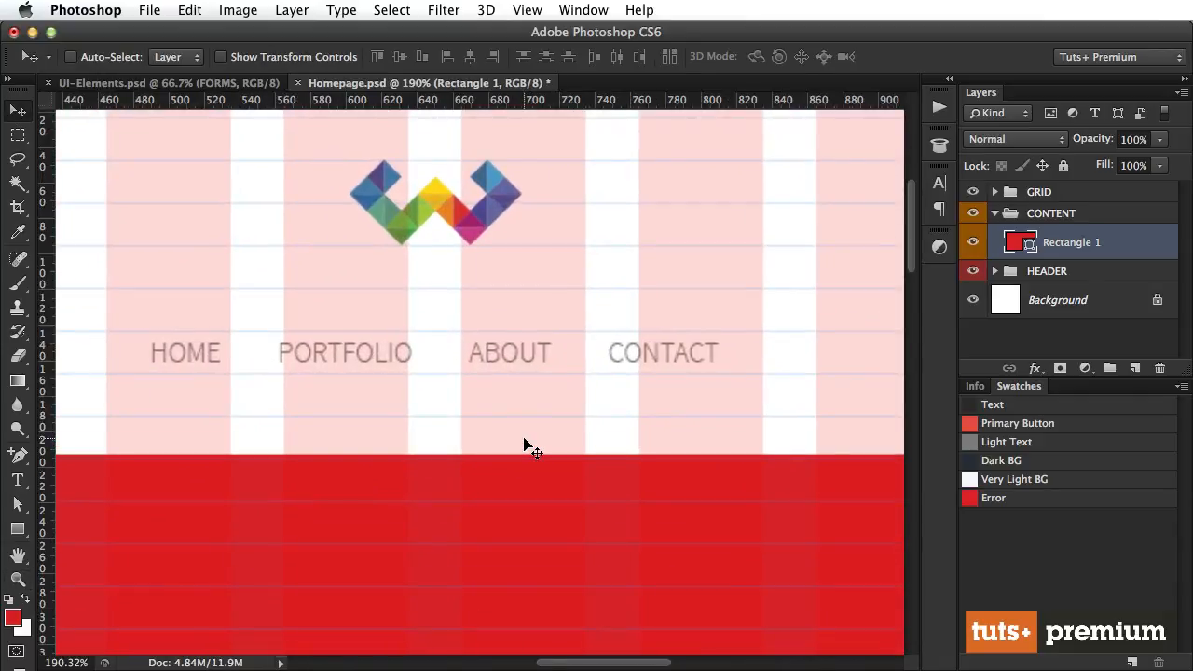
key("Down")
key("Down")
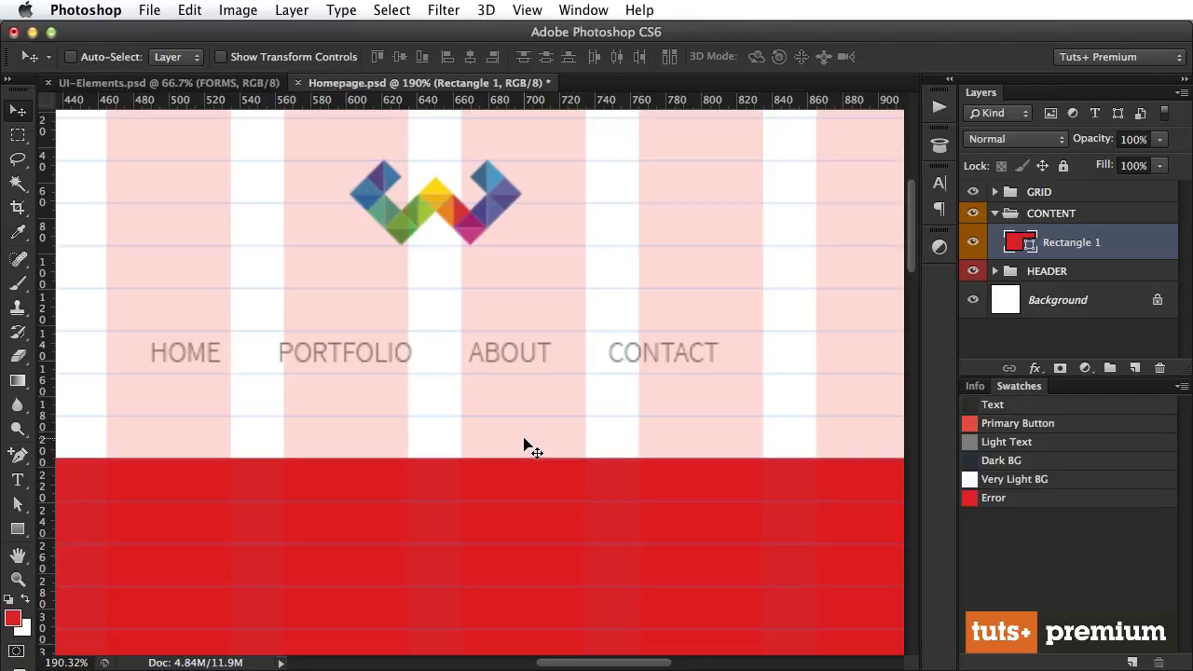
Measure the gap between the menu text and the rectangle's upper edge with a marquee selection.
key("m")
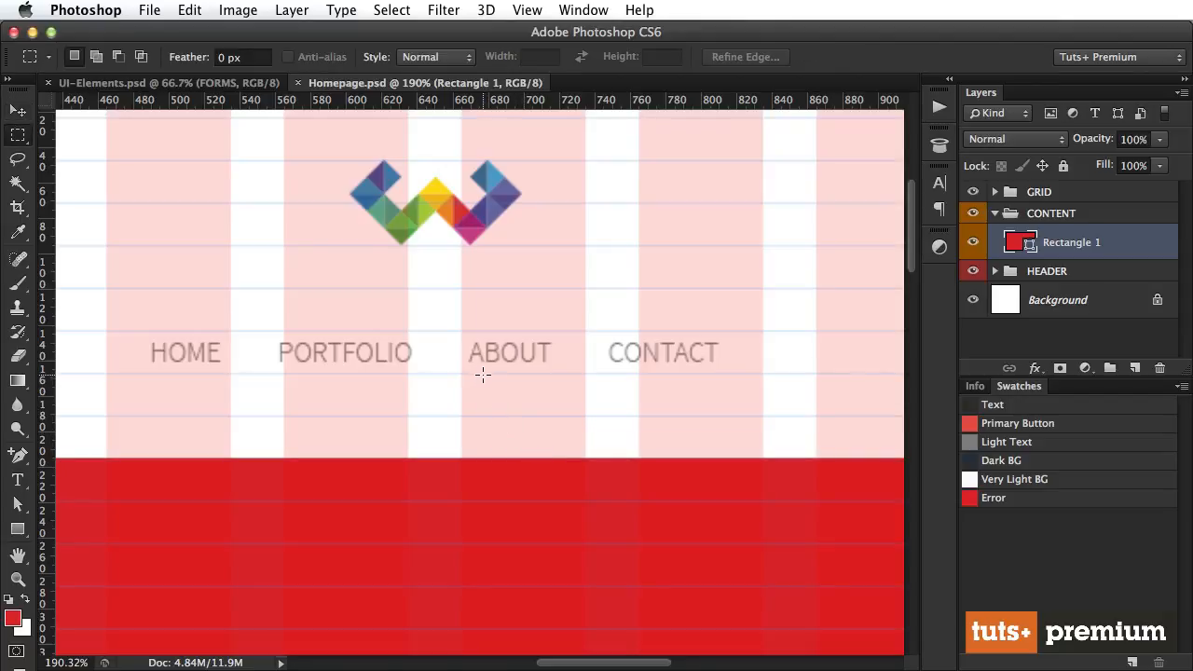
left_click_drag(482, 372, 544, 456)
key("super+d")
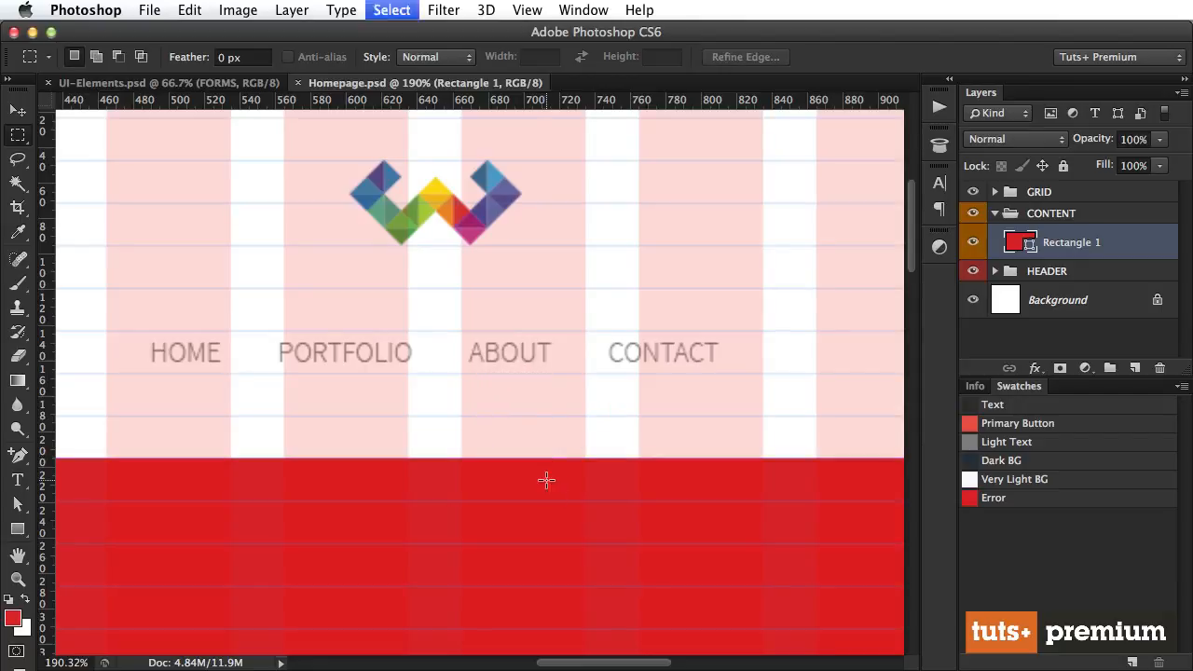
Hide the layout grid, fill the rectangle with the white background colour and rename its layer as Content BG.
key("v")
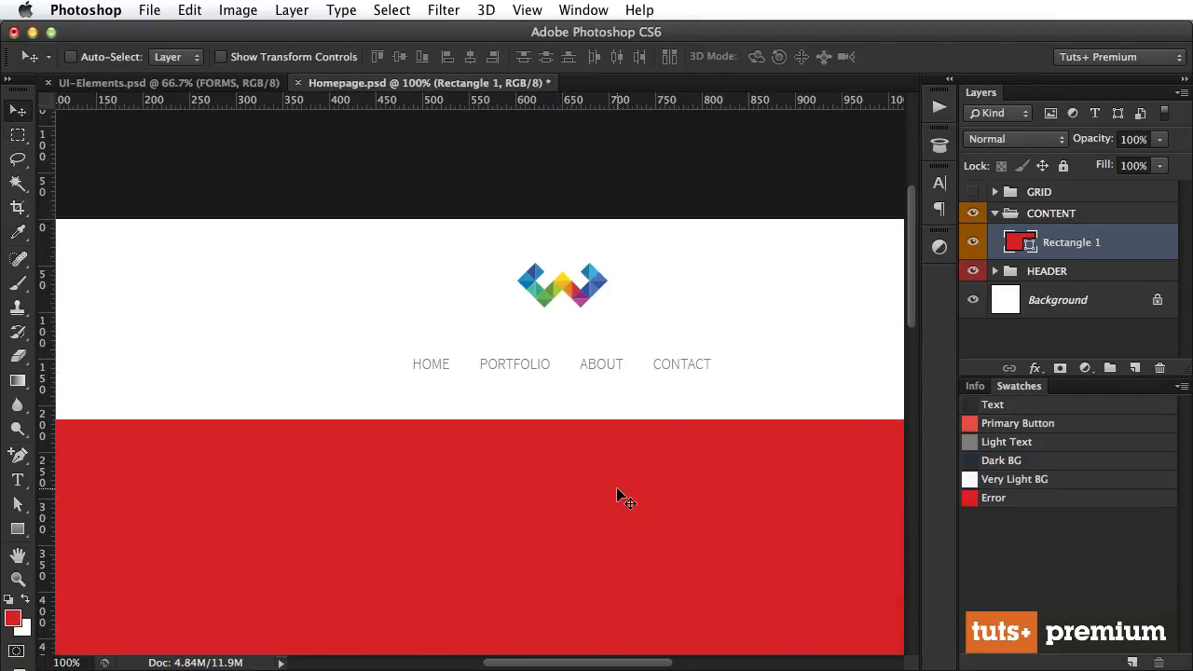
key("super+BackSpace")
double_click(1060, 241)
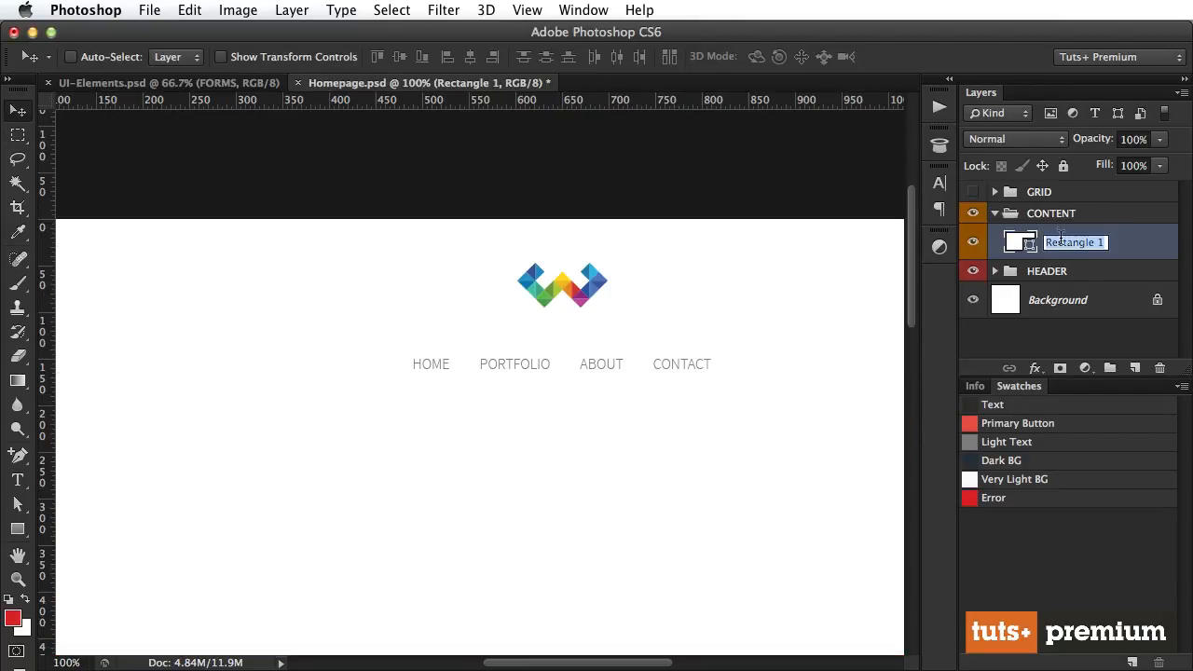
type("Content BG")
key("Return")
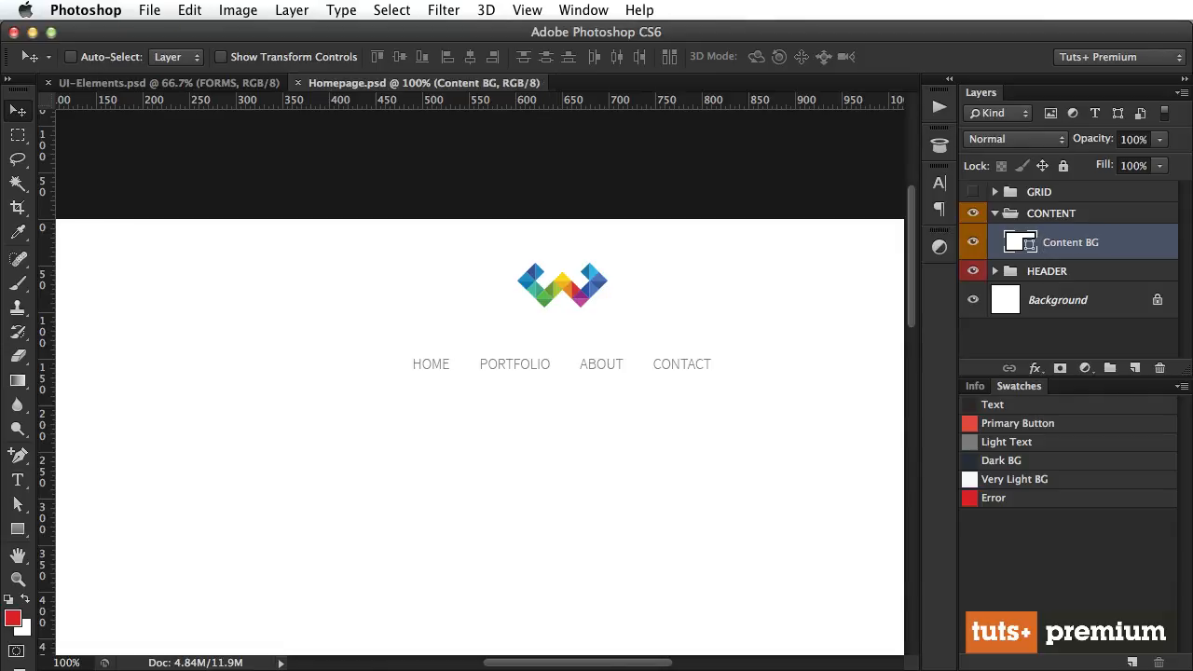
Open the Content BG layer's style settings, check the Arches pattern page in Chrome and return to Photoshop.
double_click(1125, 246)
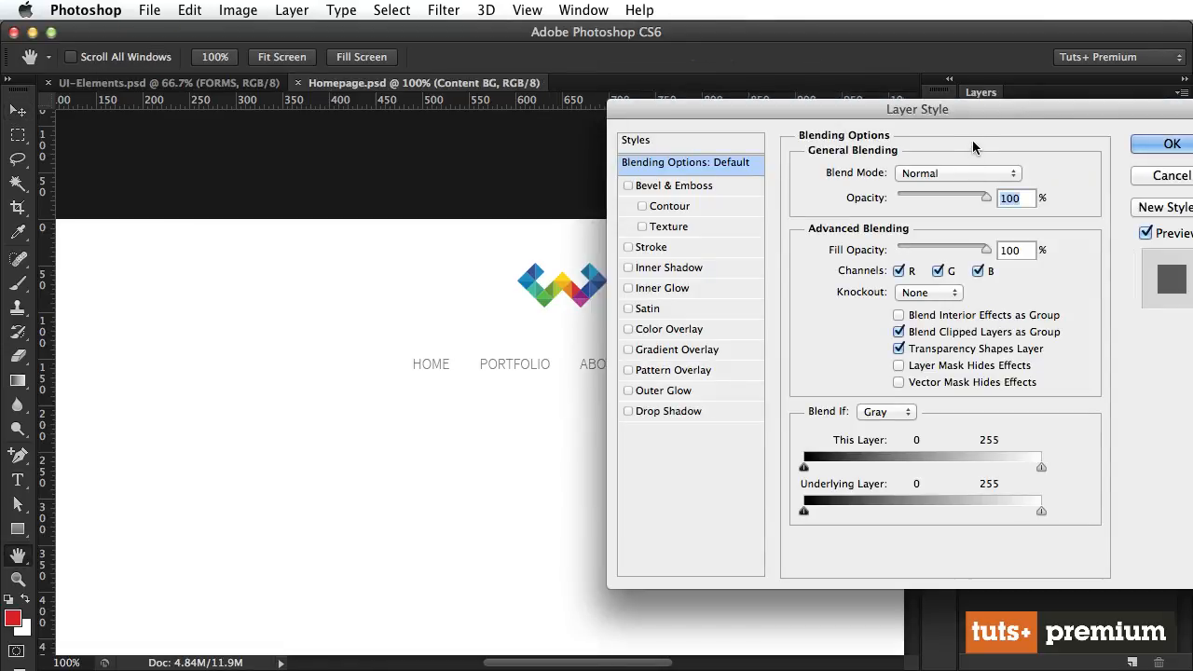
key("super+Tab")
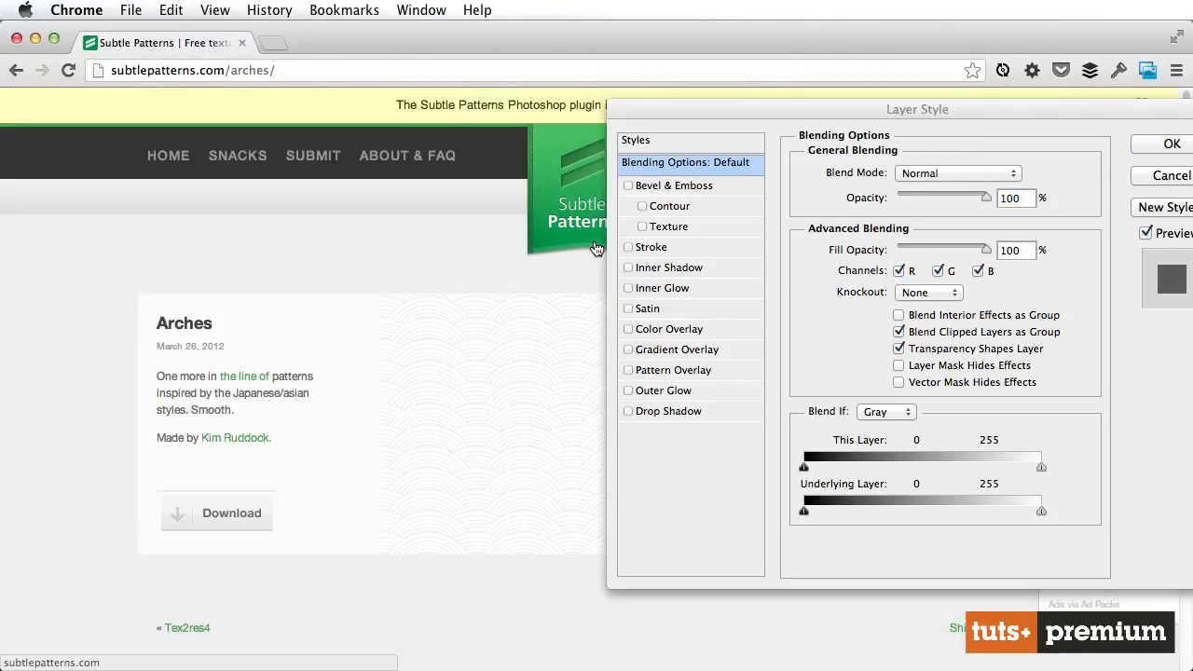
left_click(417, 252)
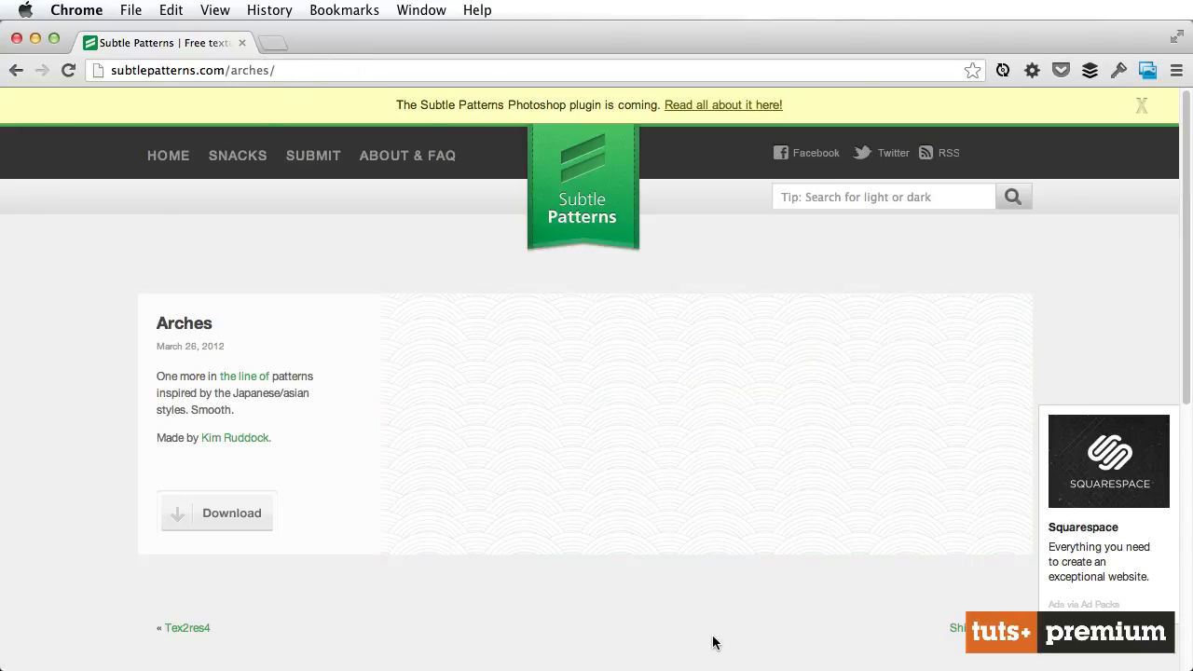
key("super+Tab")
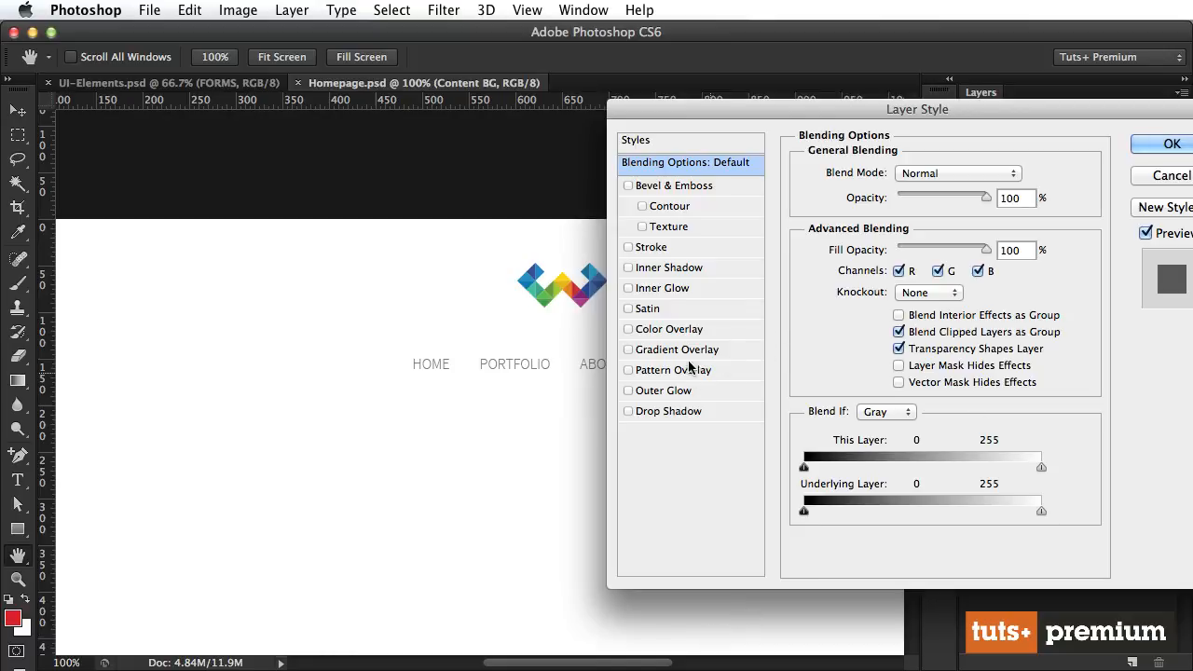
Add a pattern overlay to Content BG using the Arches pattern at 50% opacity.
left_click(687, 371)
left_click(926, 239)
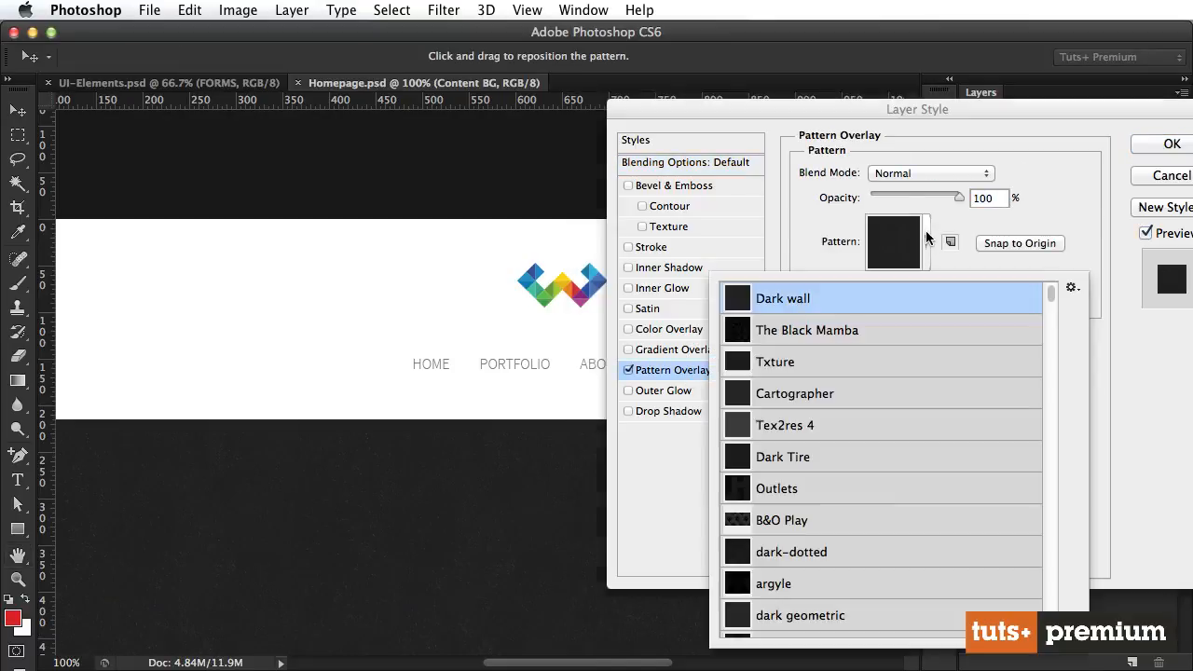
scroll(887, 413, "down", 20)
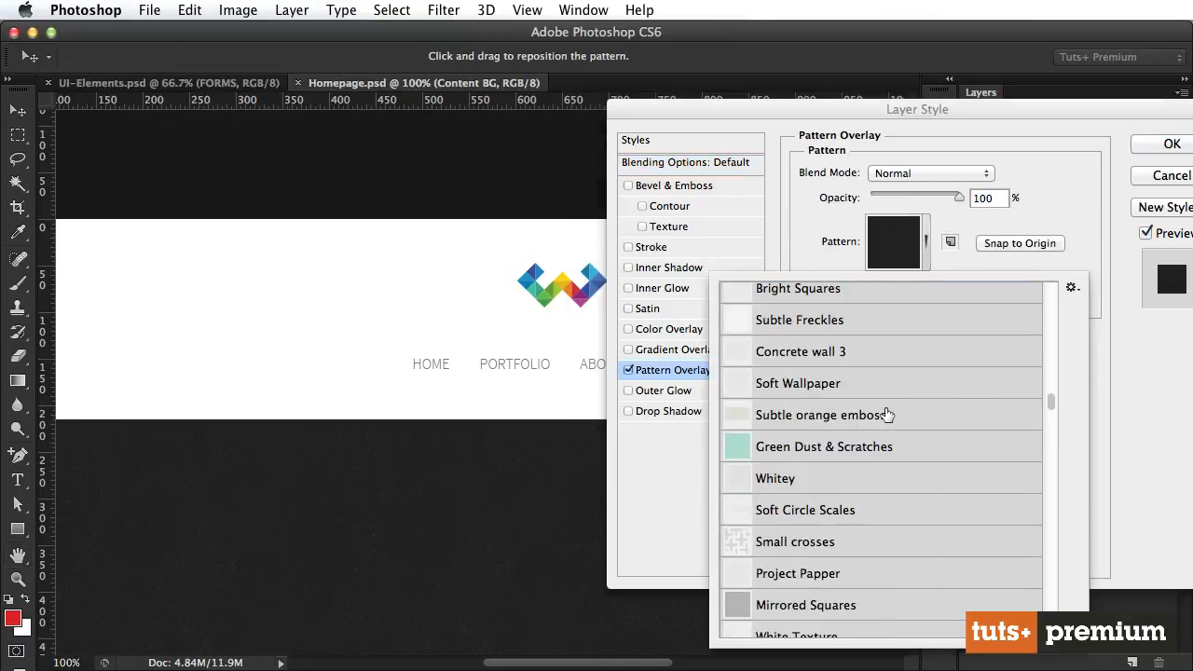
scroll(886, 414, "down", 20)
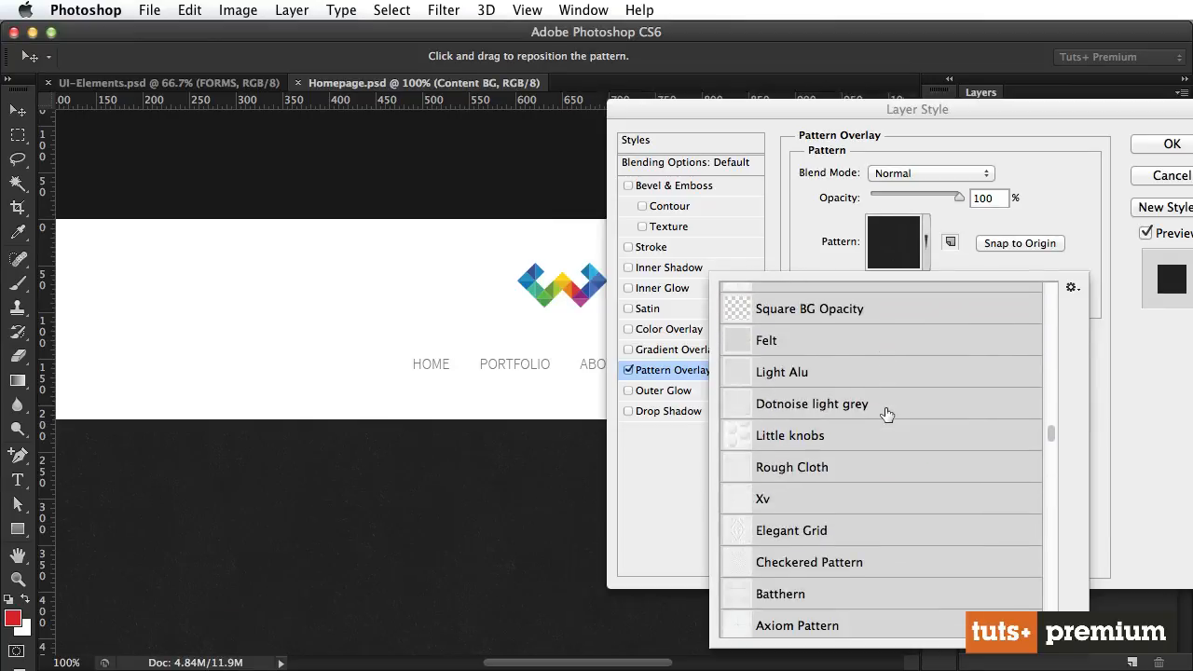
scroll(887, 414, "down", 5)
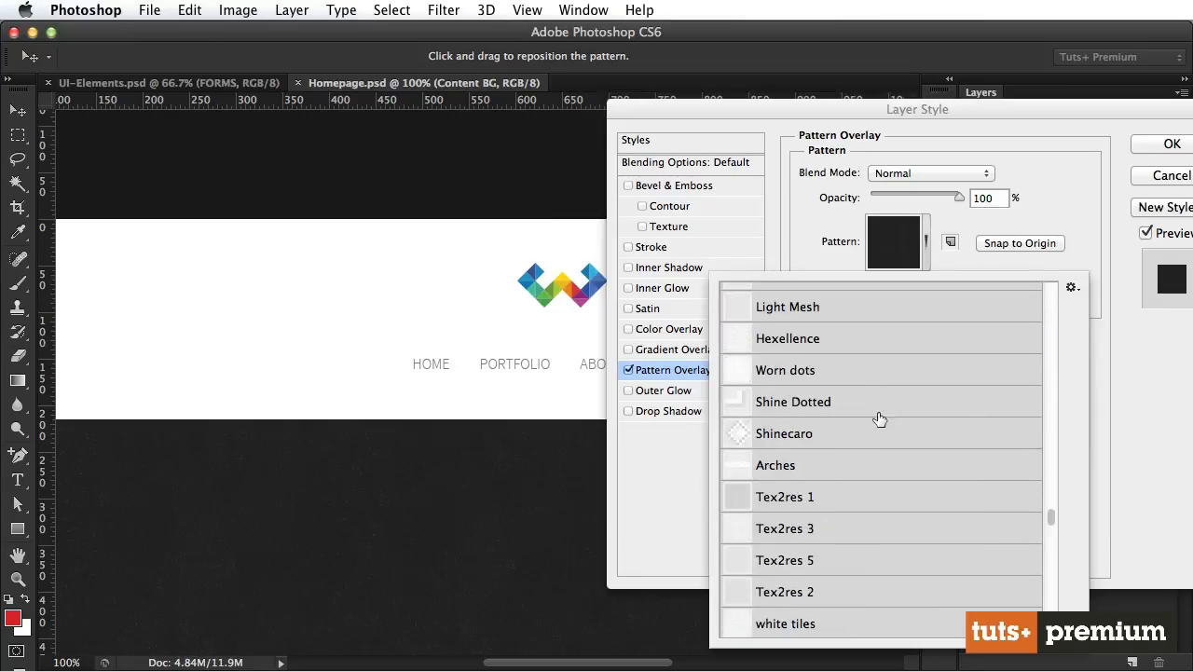
left_click(804, 471)
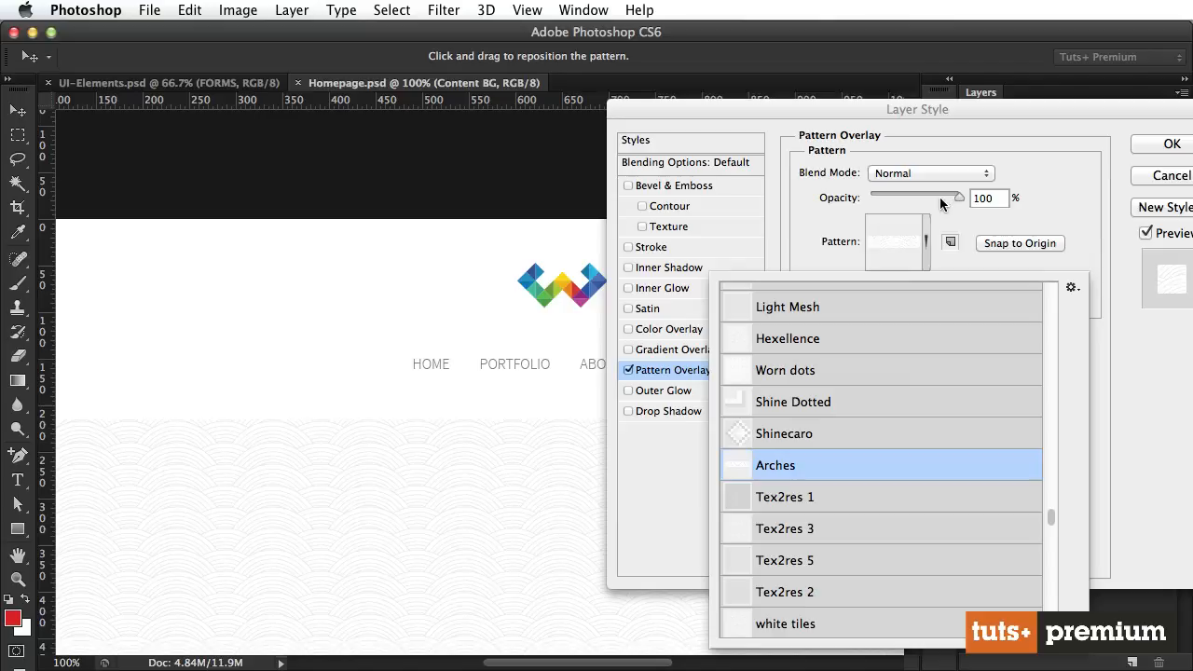
left_click_drag(948, 196, 914, 202)
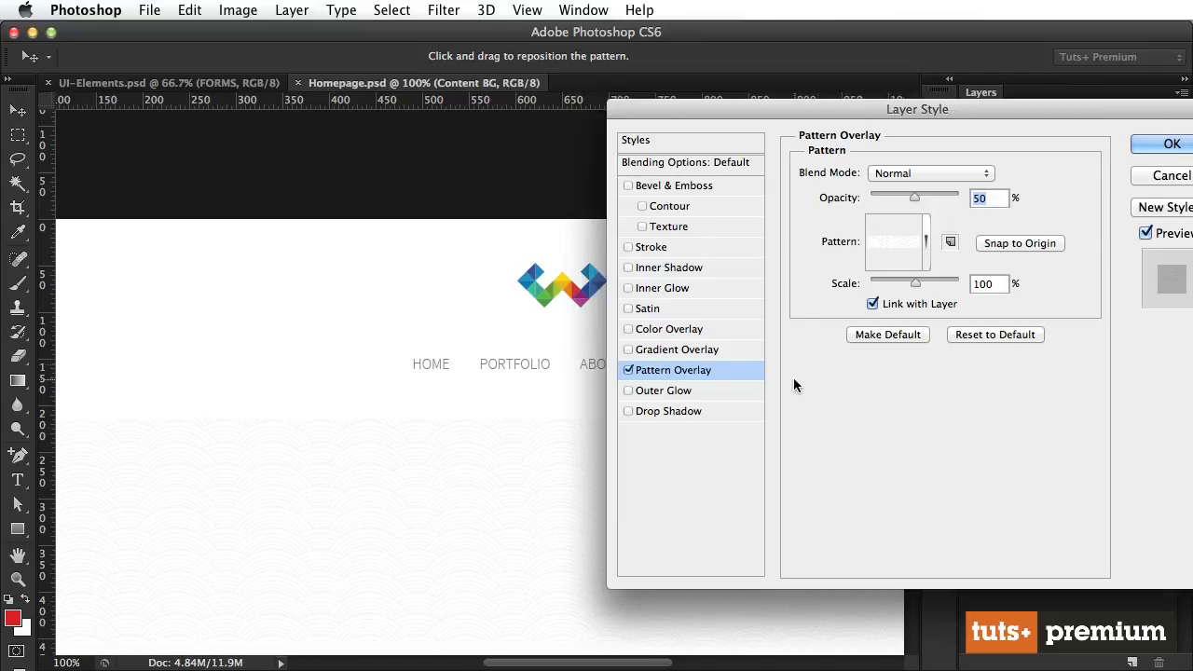
Add an inner shadow without global light, with a 90° angle, 3 px size and 0 px distance.
left_click(675, 268)
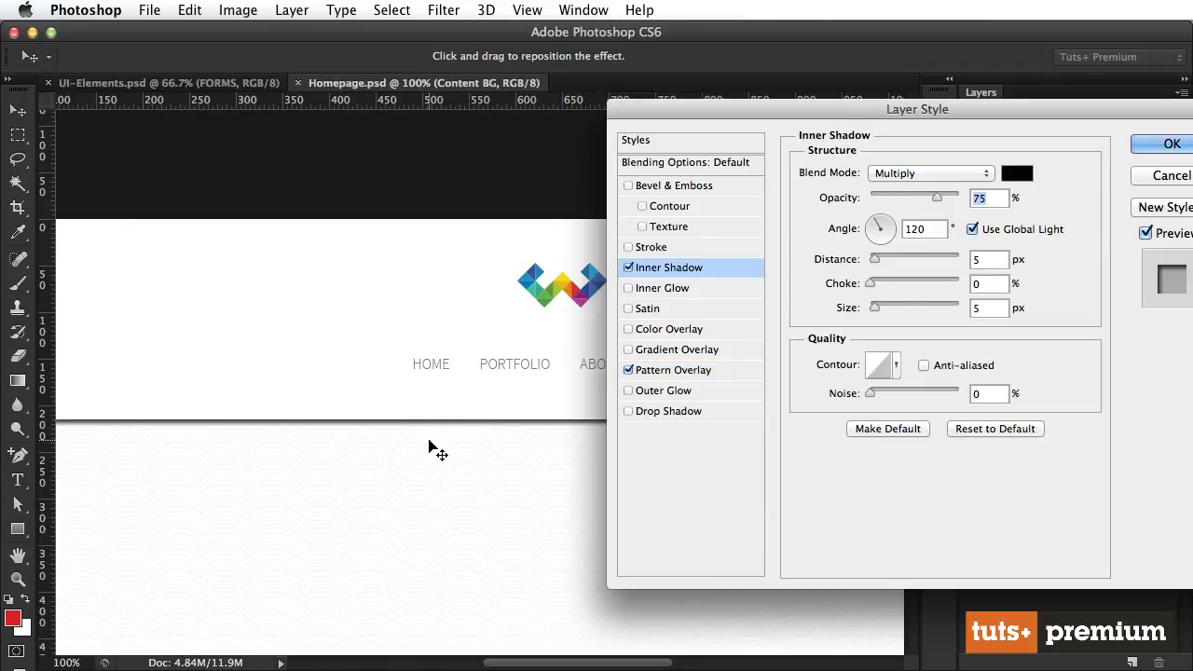
left_click(973, 230)
type("90")
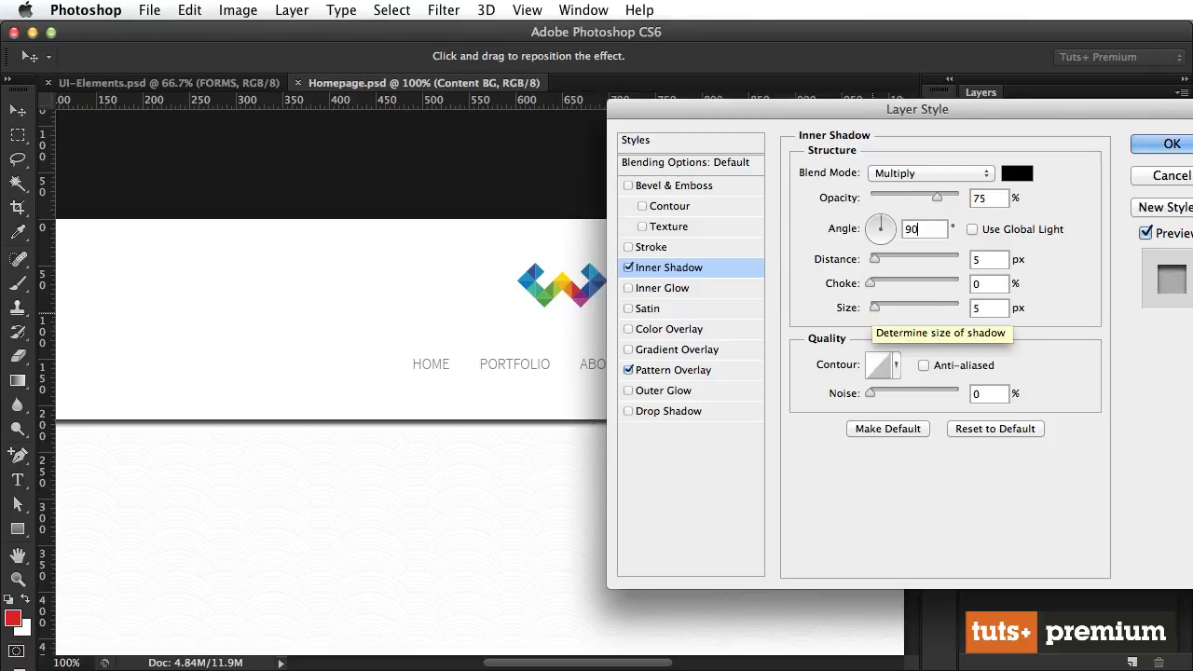
double_click(985, 305)
type("3")
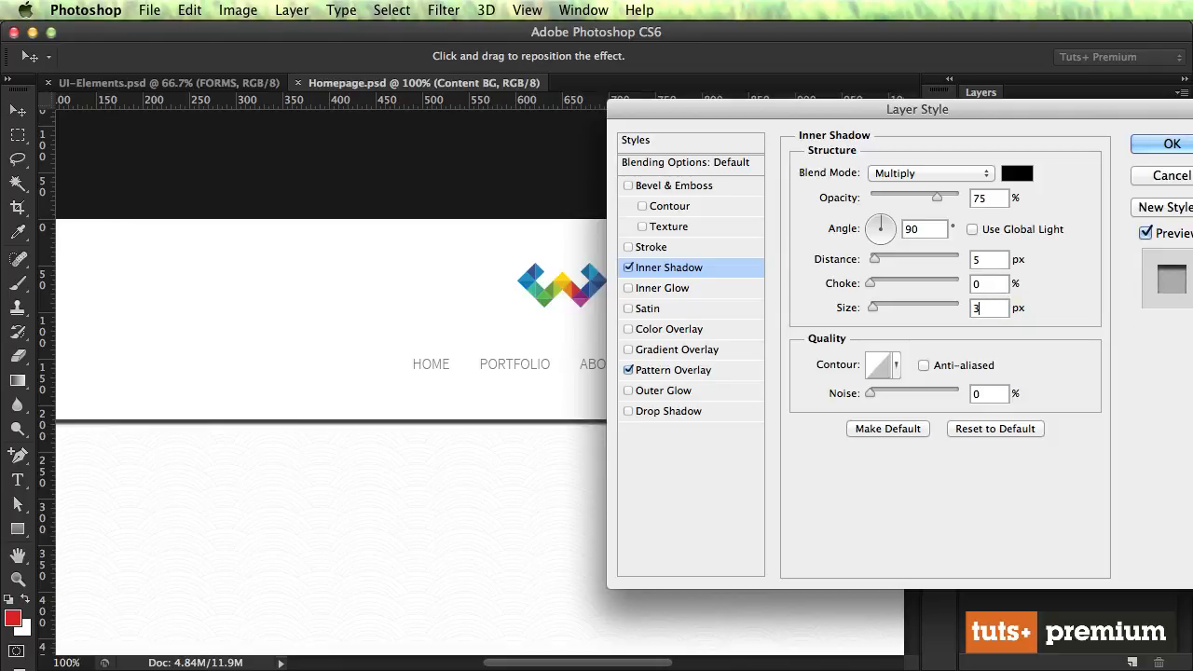
type("0")
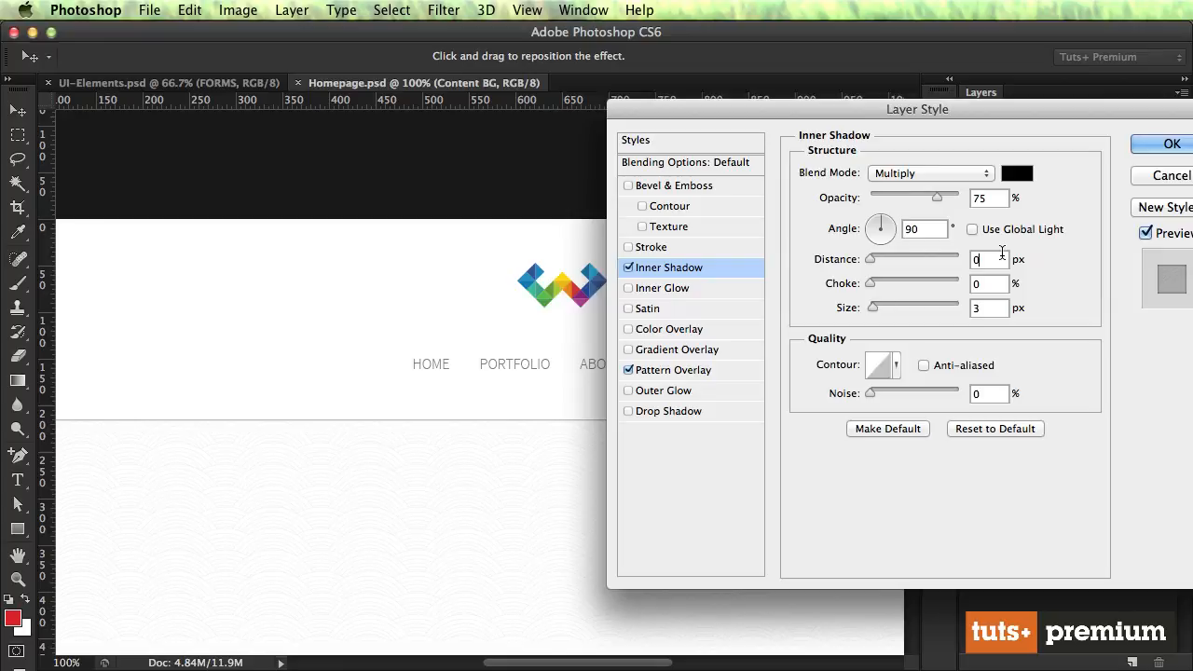
Set the inner shadow's opacity to 40% and its size to 5 px, and apply the layer style.
left_click_drag(928, 197, 904, 193)
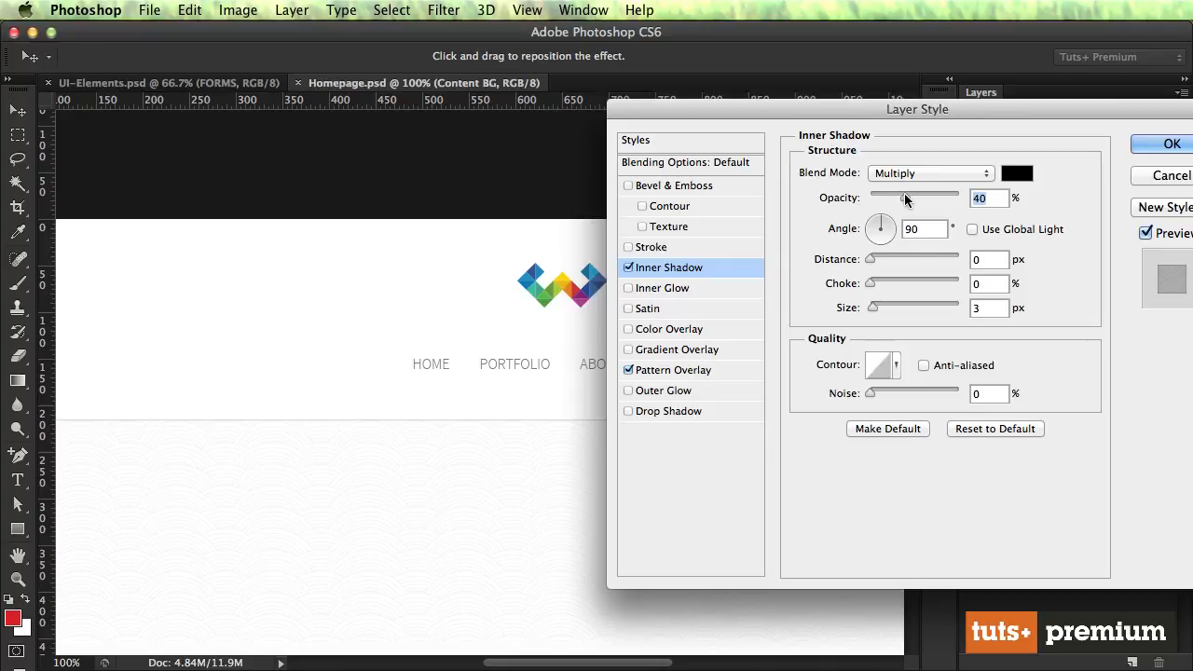
left_click(984, 308)
key("Up")
key("Up")
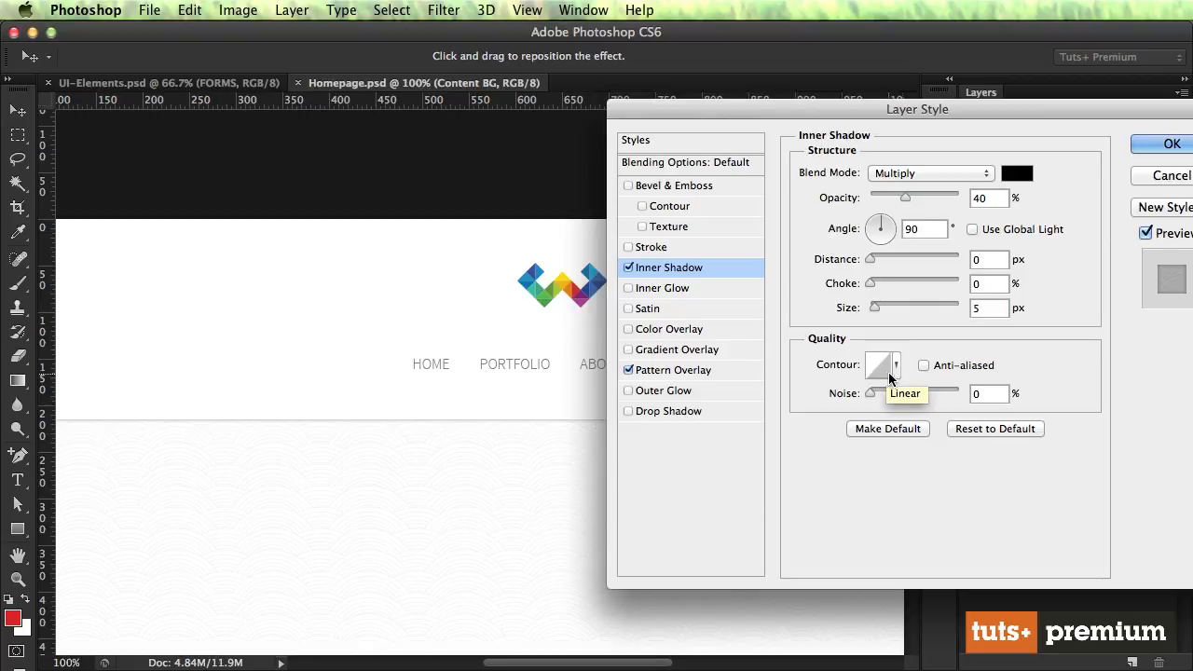
left_click(1165, 145)
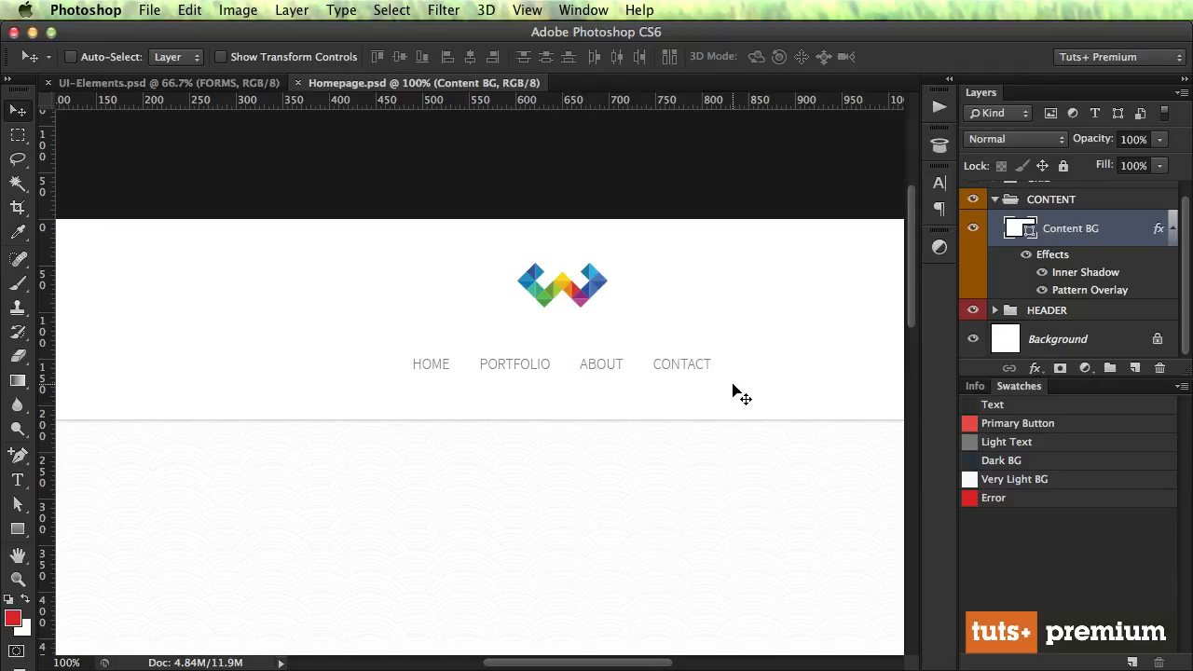
Create a new group named Intro inside the CONTENT group, above Content BG.
scroll(611, 446, "left", 5)
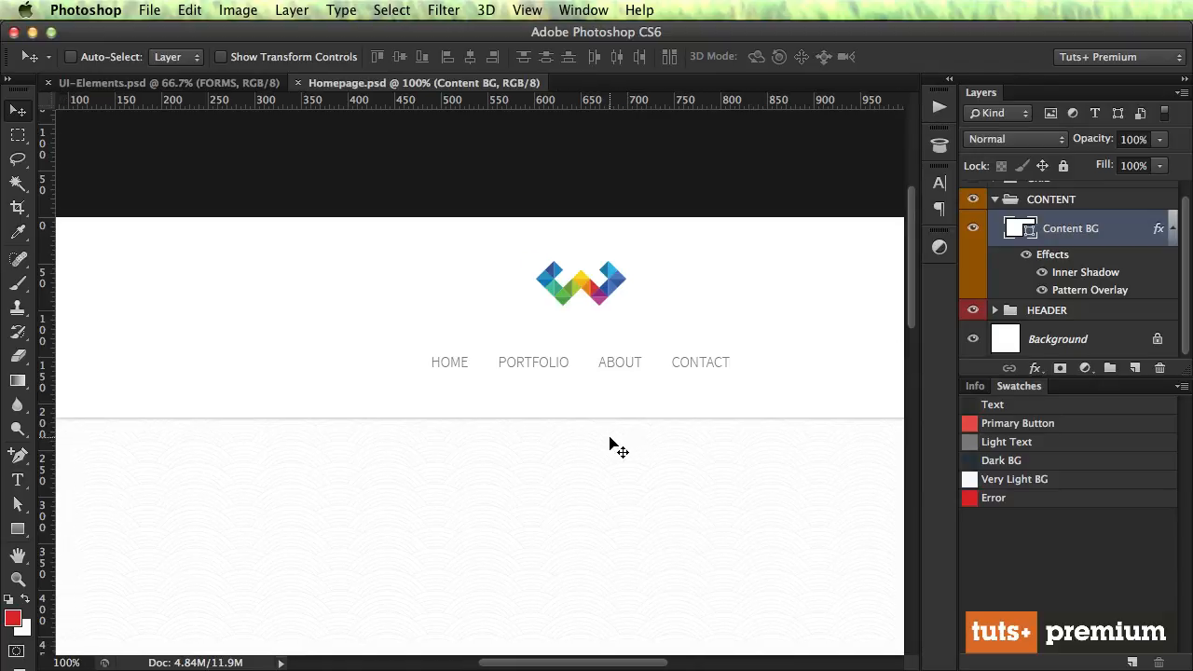
scroll(612, 445, "right", 2)
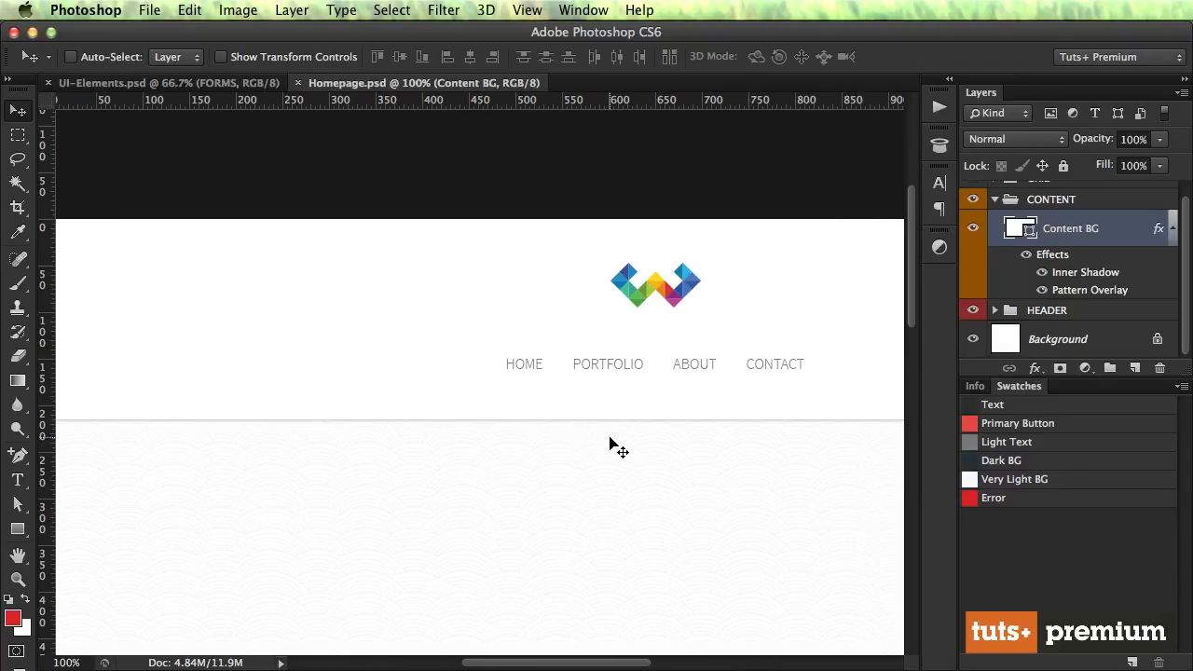
key("super+minus")
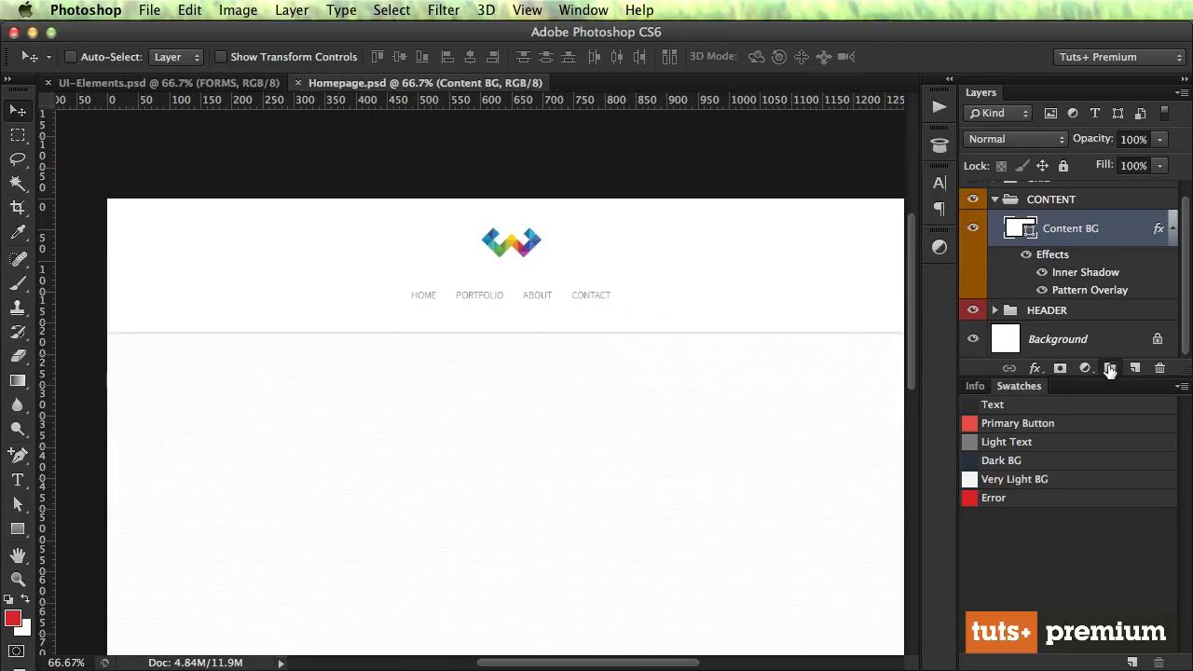
left_click(1110, 367)
double_click(1061, 222)
key("BackSpace")
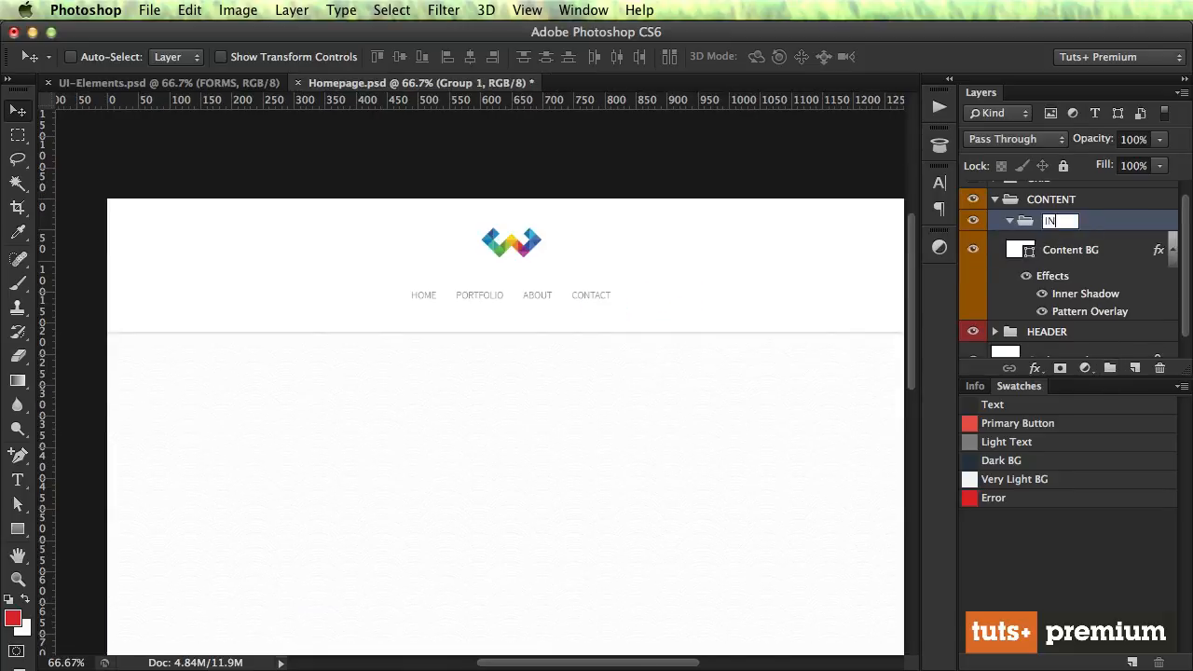
key("Return")
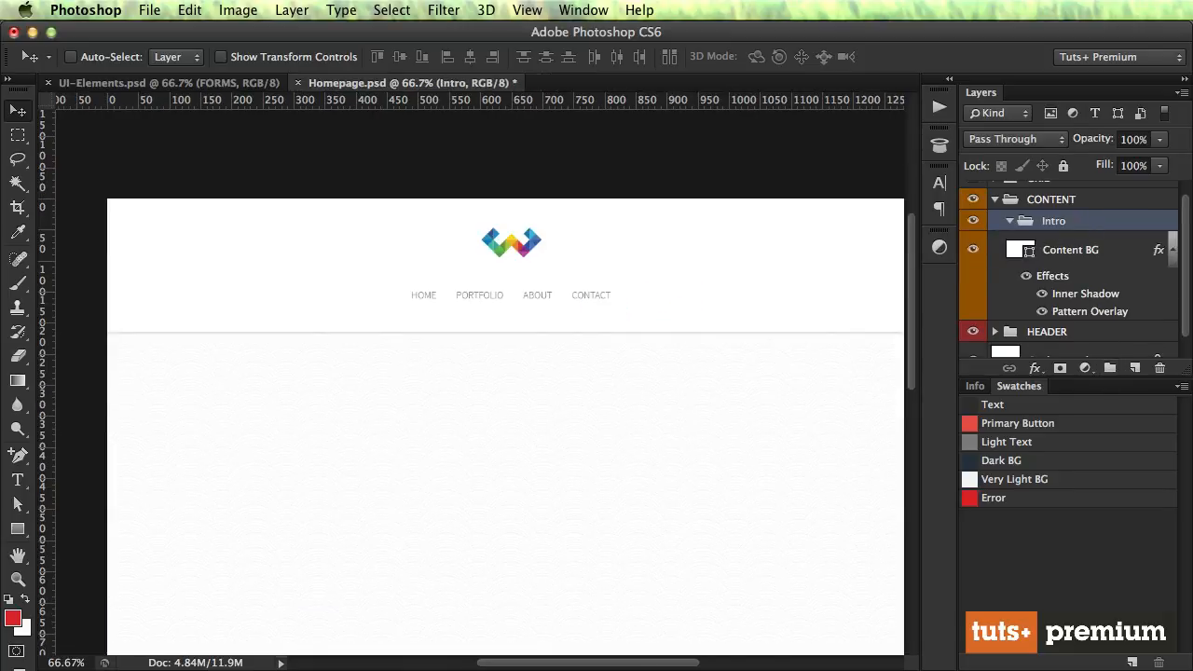
Draw a rectangle about 480 by 310 px below the header on the patterned background and fill it with the white background colour.
left_click(17, 529)
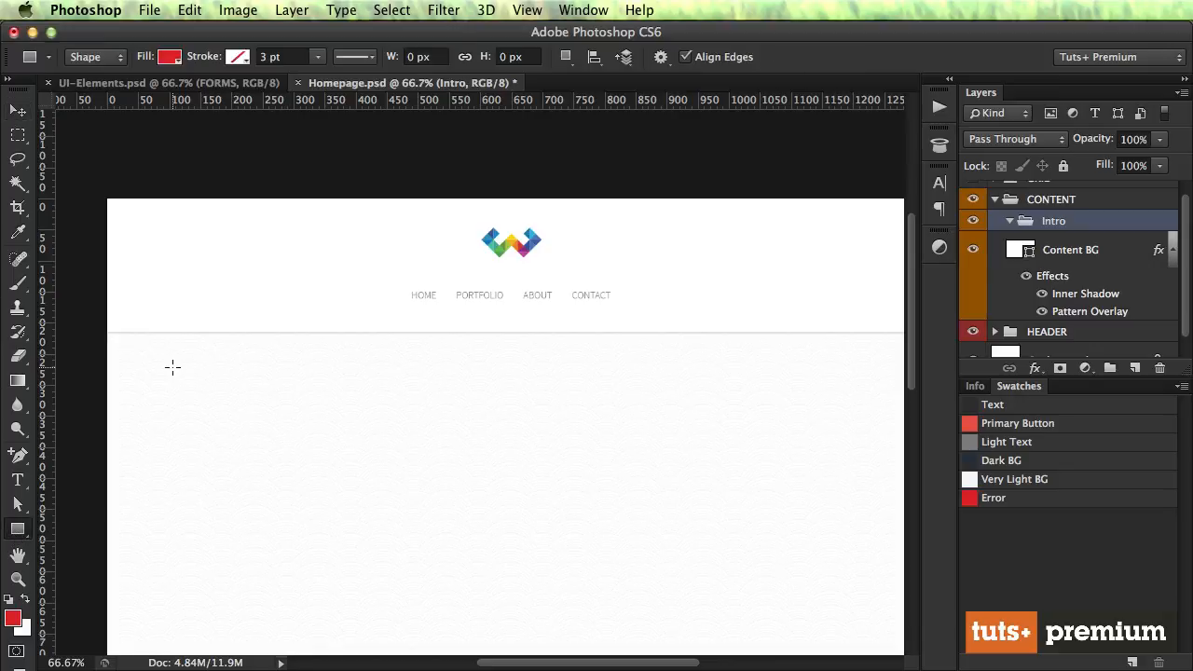
left_click_drag(173, 367, 471, 559)
key("a")
key("v")
key("super+BackSpace")
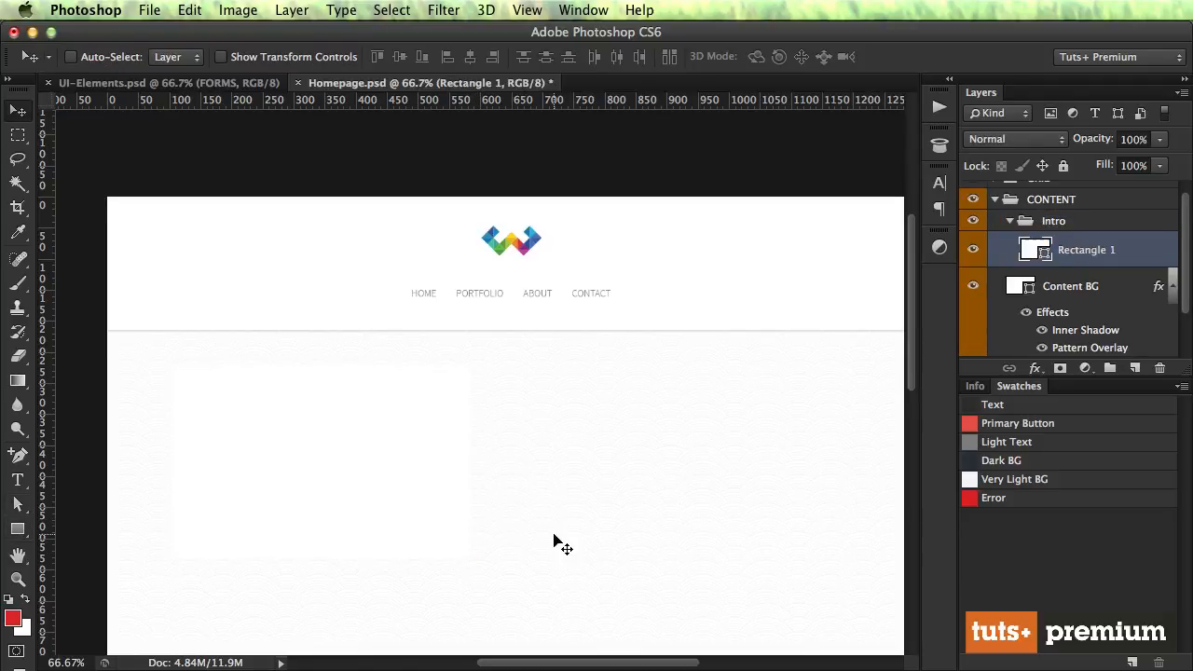
Show the layout grid and move the rectangle's upper-left corner to the first column's left edge, two baseline lines below the header divider.
key("super+'")
key("z")
left_click_drag(144, 342, 245, 407)
key("v")
left_click_drag(440, 540, 336, 514)
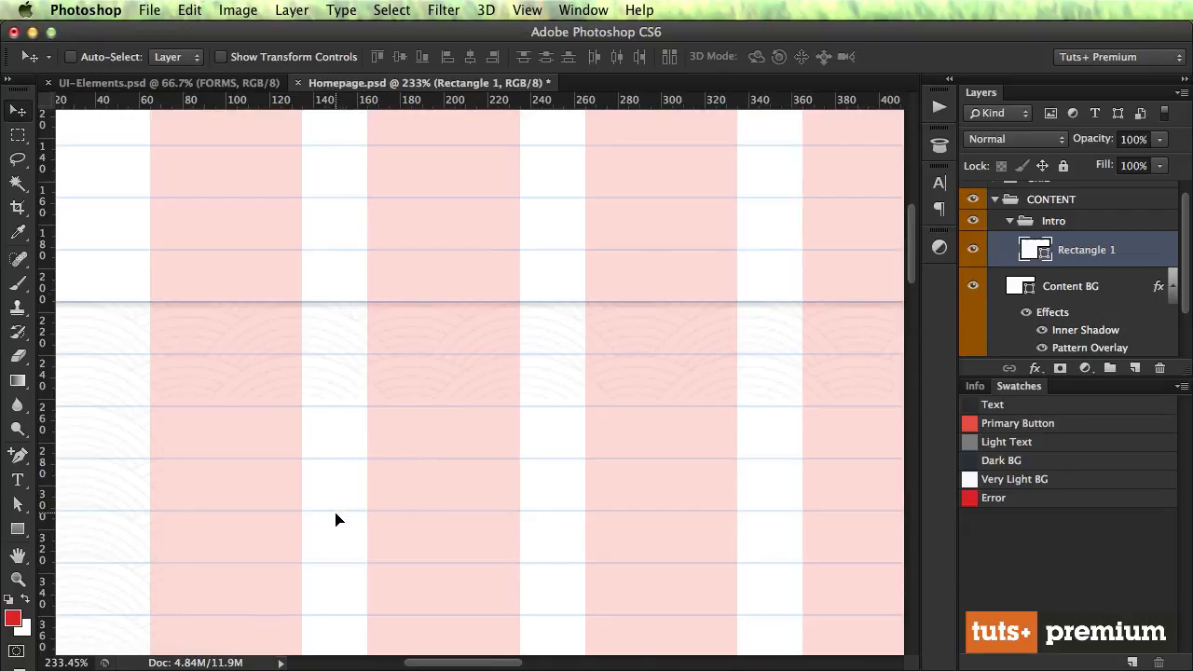
key("z")
left_click_drag(107, 404, 196, 468)
key("v")
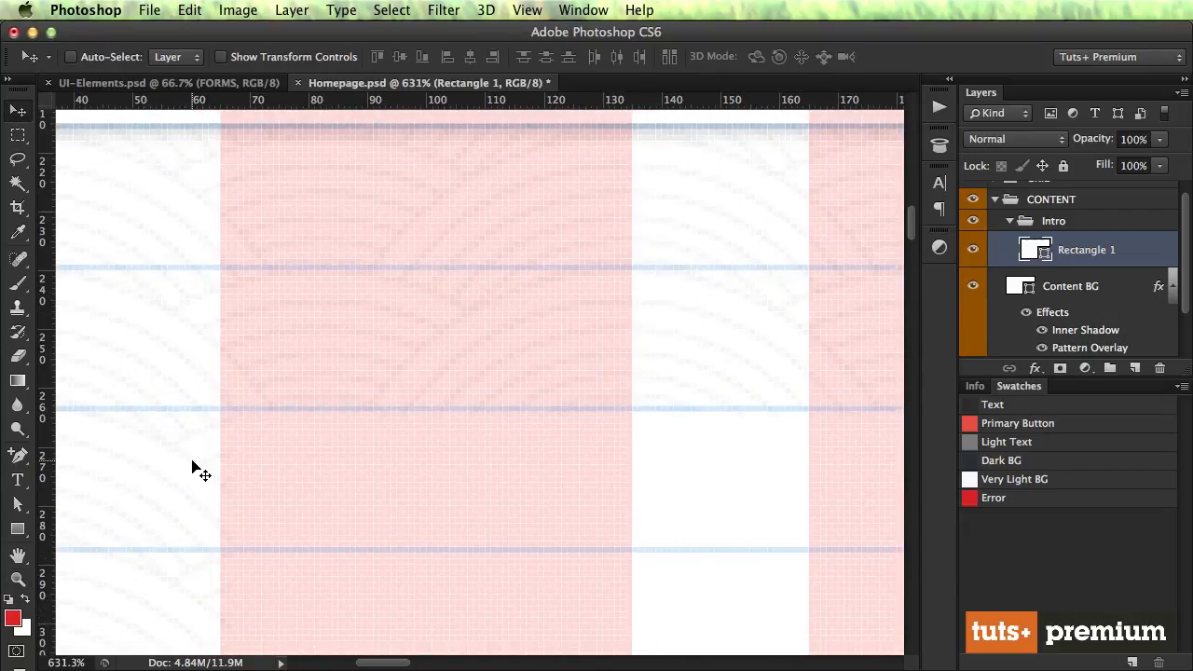
key("super+1")
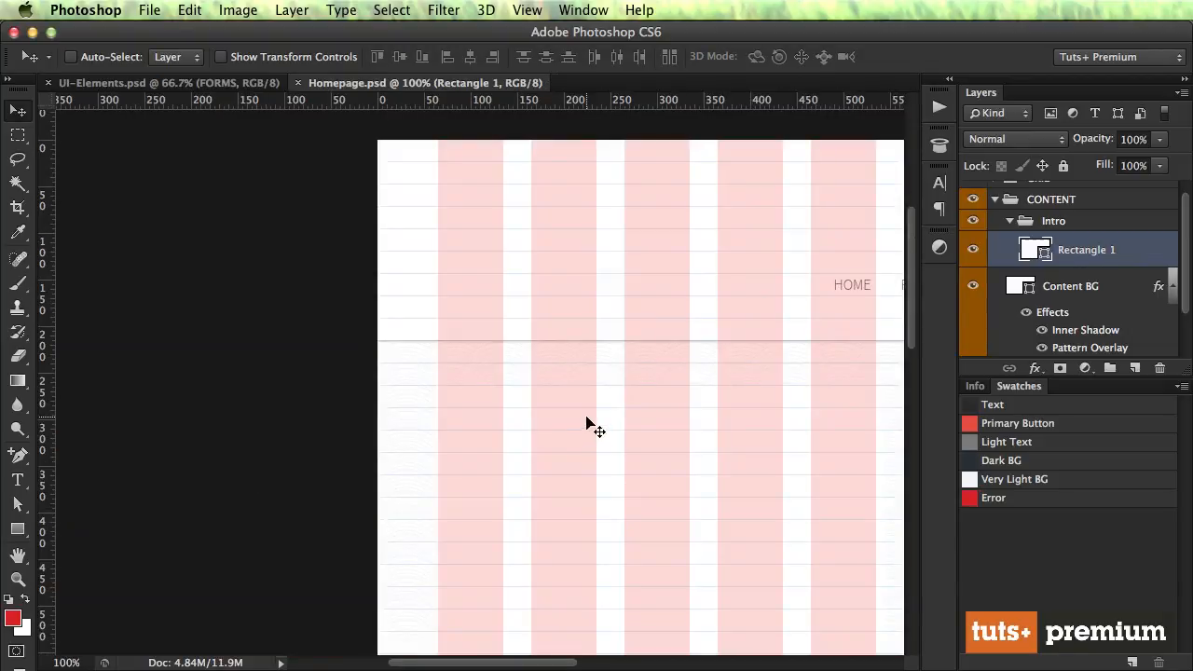
Narrow the rectangle by moving its right-hand anchor points to the right edge of the fourth grid column.
key("super+semicolon")
key("a")
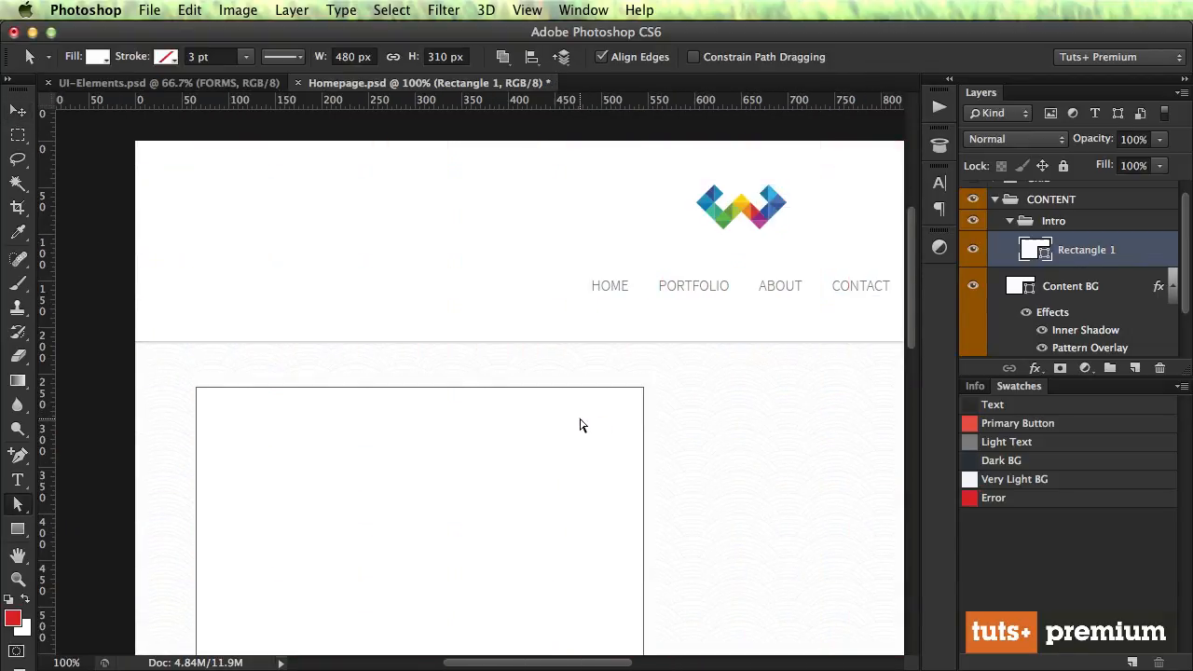
scroll(768, 450, "down", 3)
left_click_drag(559, 163, 714, 608)
key("super+semicolon")
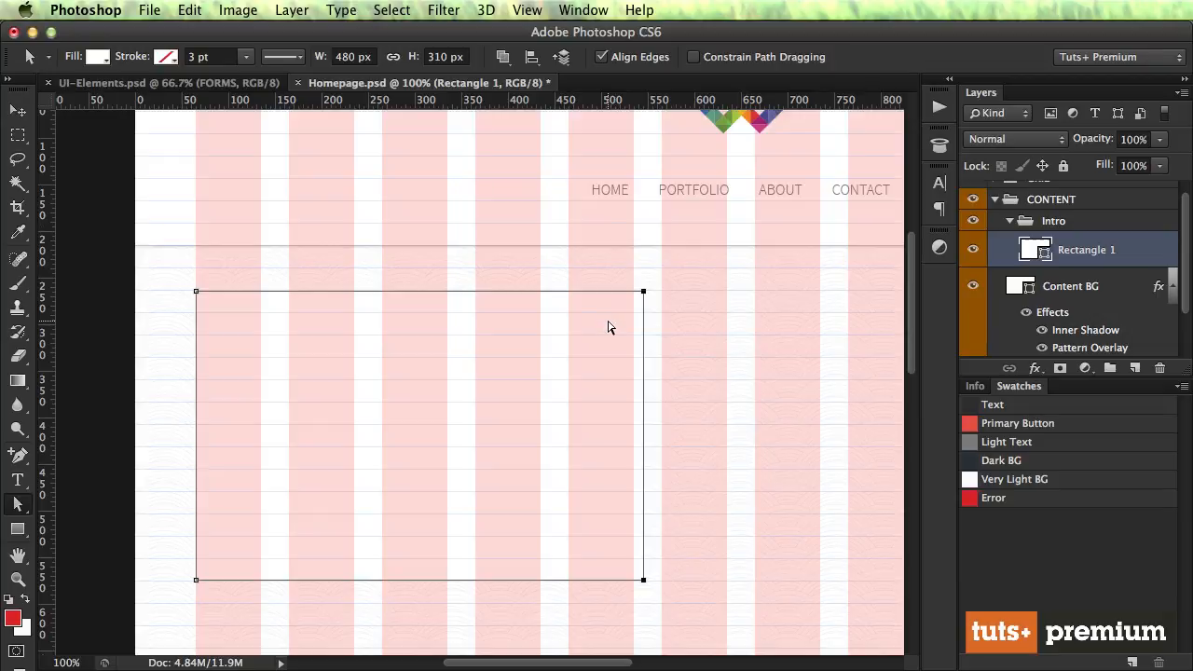
left_click_drag(646, 297, 543, 296)
key("v")
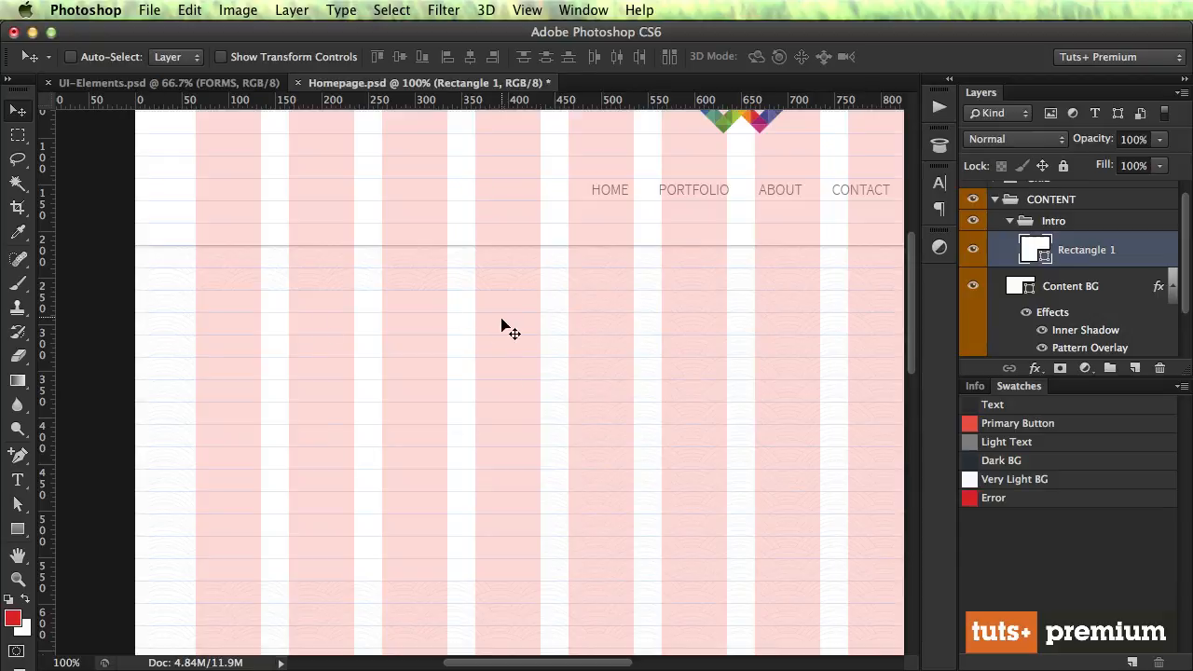
Hide the layout grid and rename the rectangle's layer as BG.
key("super+h")
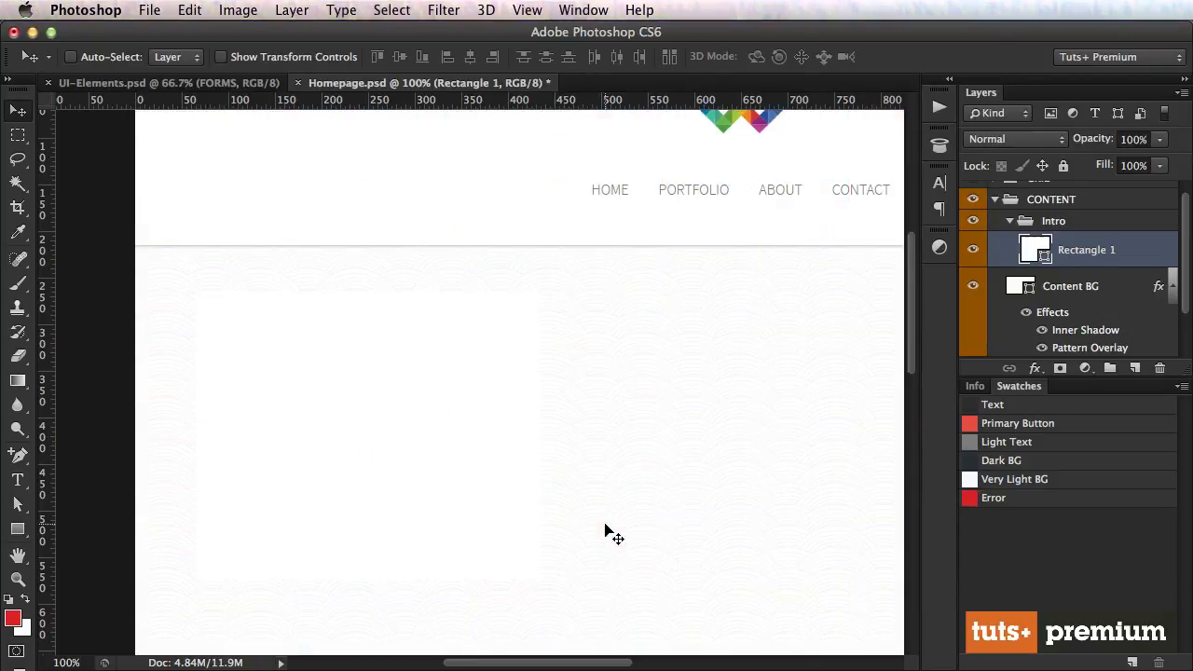
double_click(1074, 252)
type("BG")
key("Return")
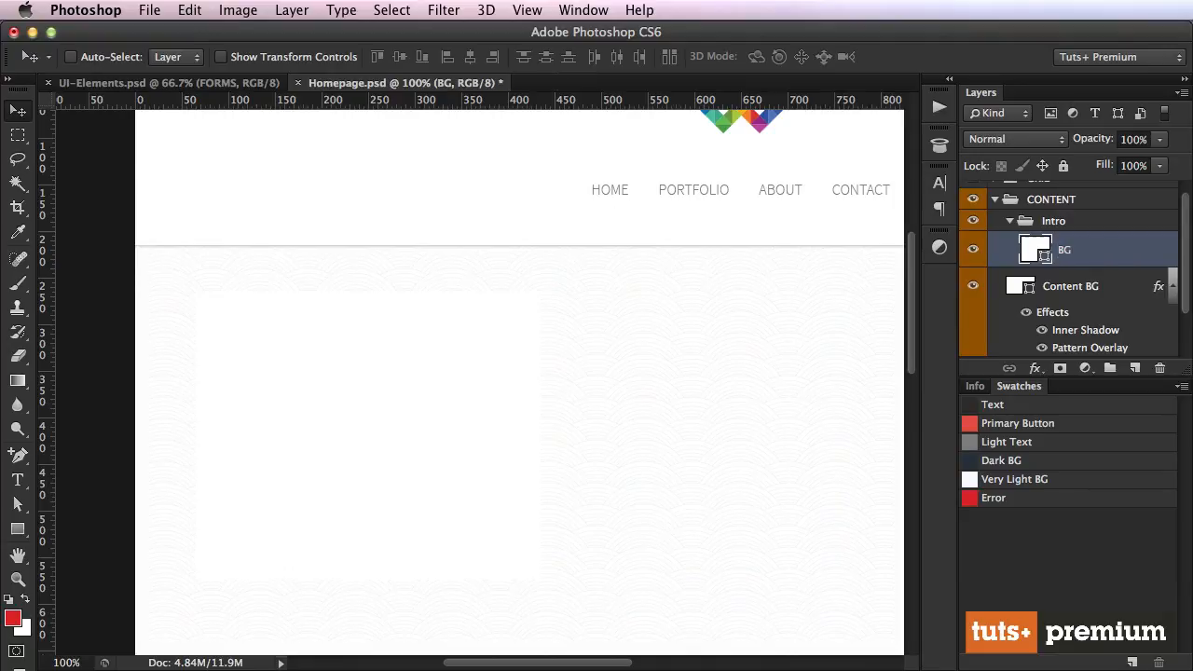
Add a 1 px outside Stroke in colour #dbdbdb to the BG rectangle's layer style.
double_click(1102, 265)
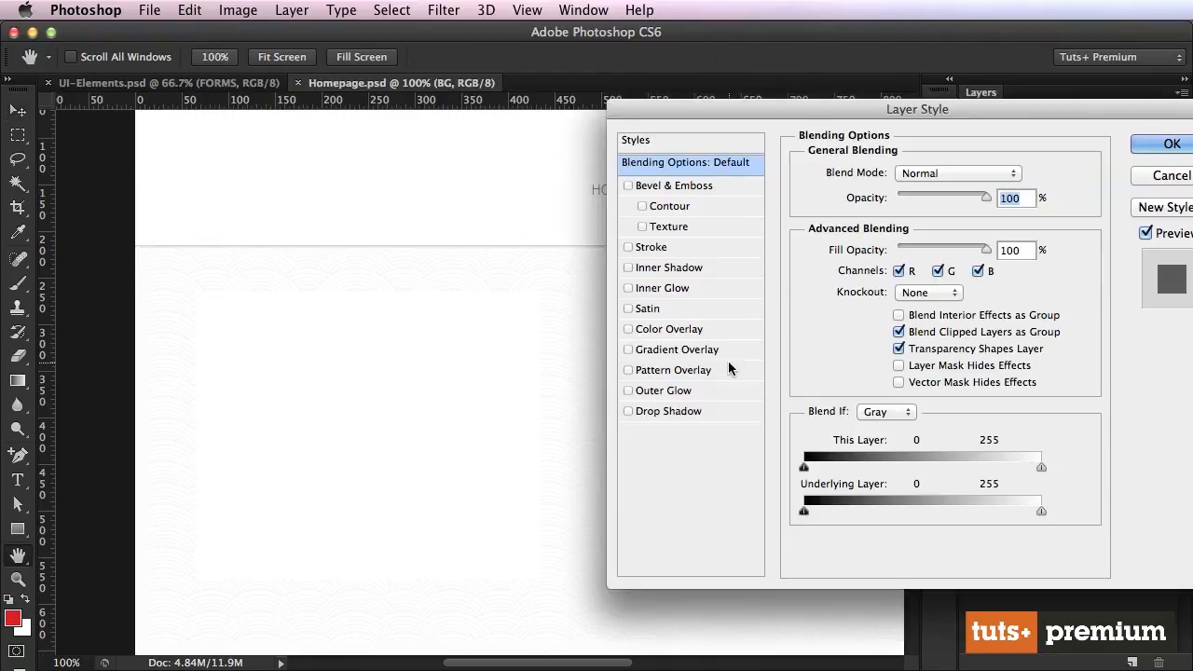
left_click(675, 248)
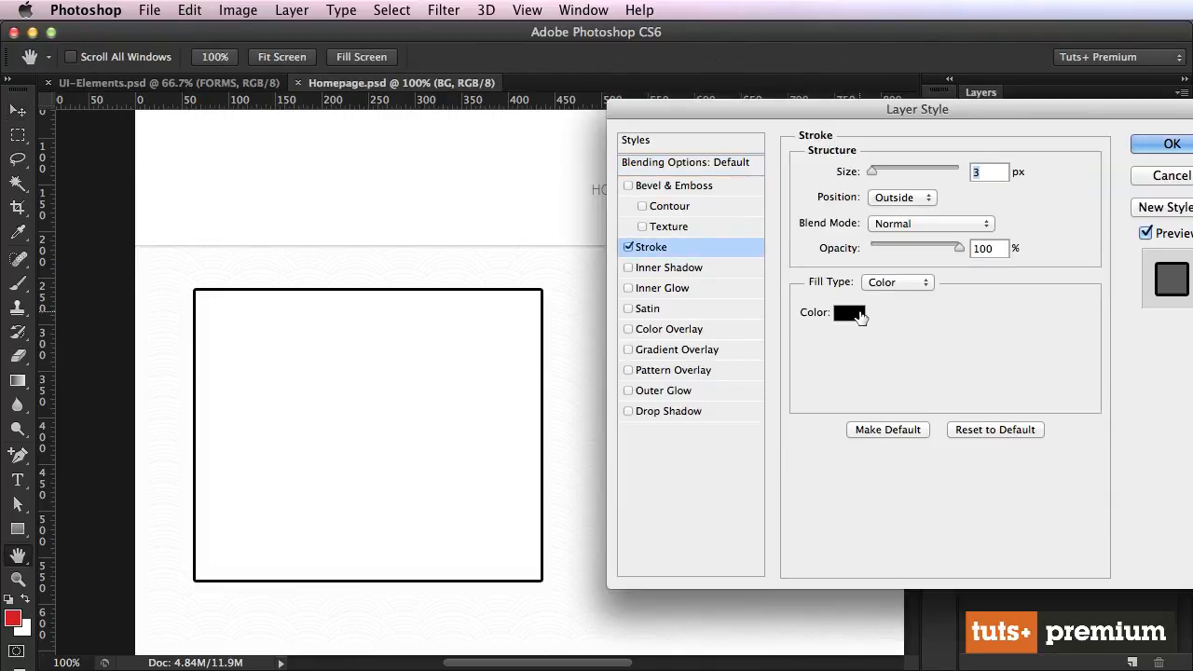
left_click(858, 313)
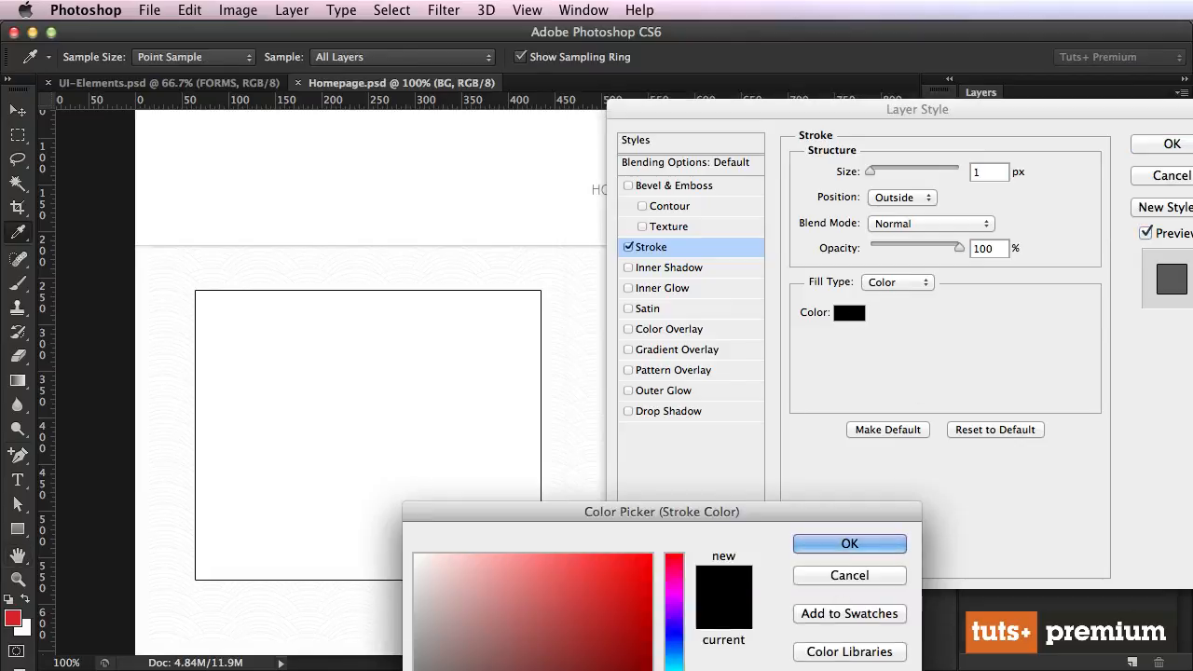
type("dbdb")
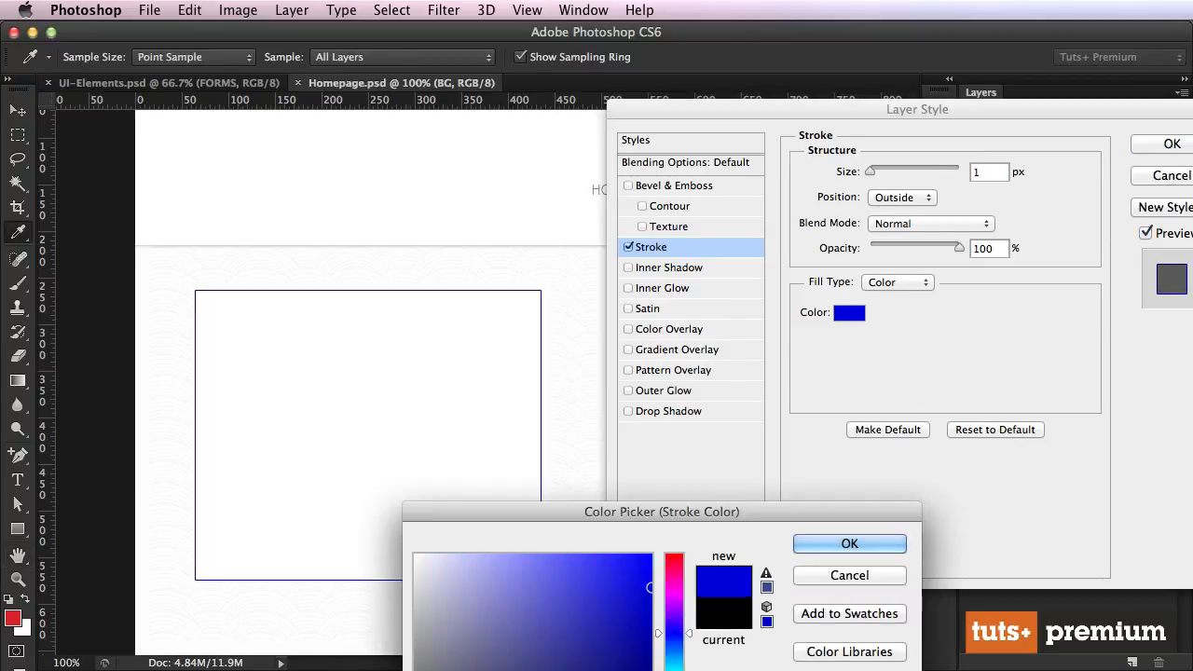
type("db")
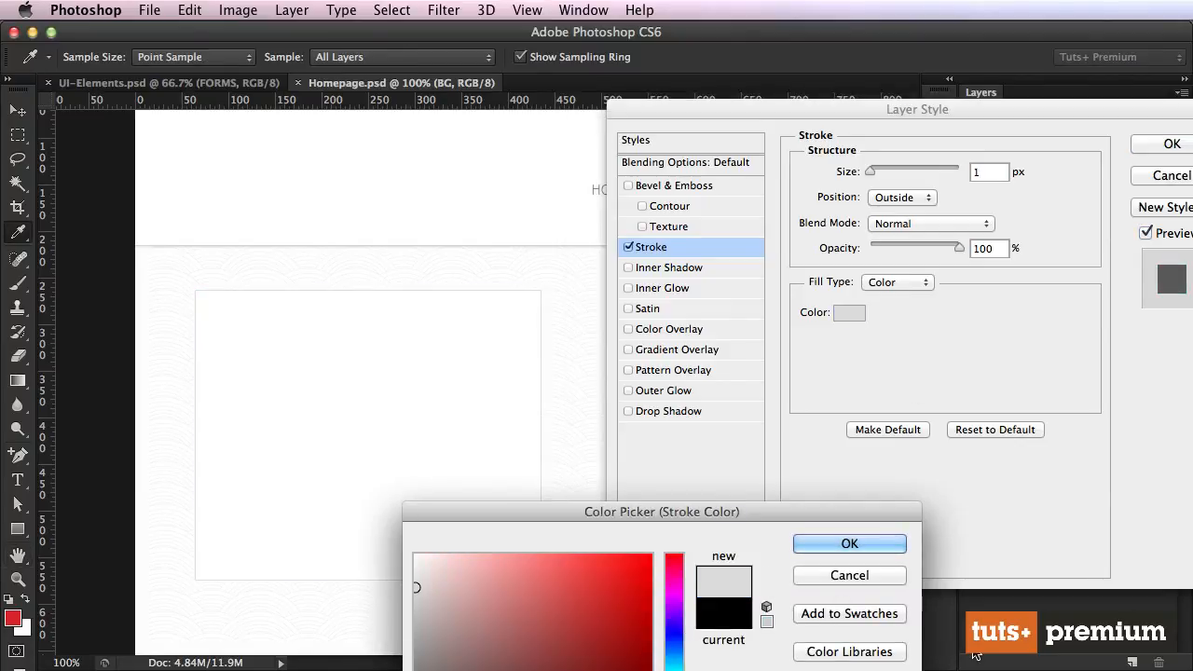
Save the stroke colour as a swatch named Border and accept the colour.
left_click(876, 613)
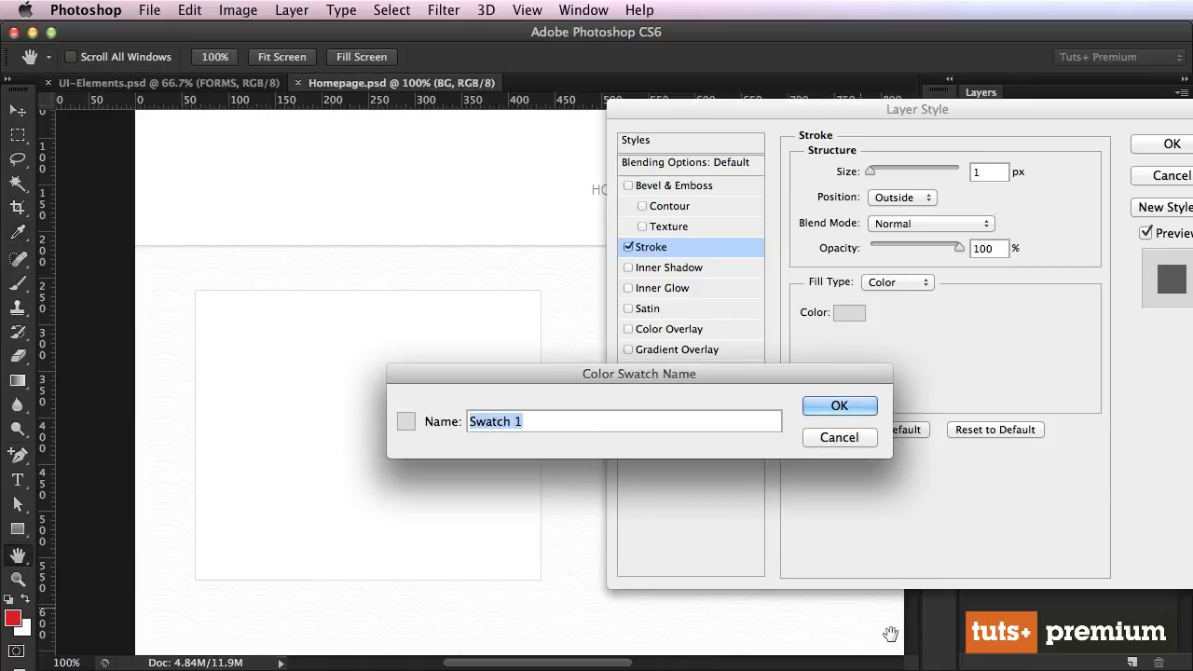
type("Border")
key("Return")
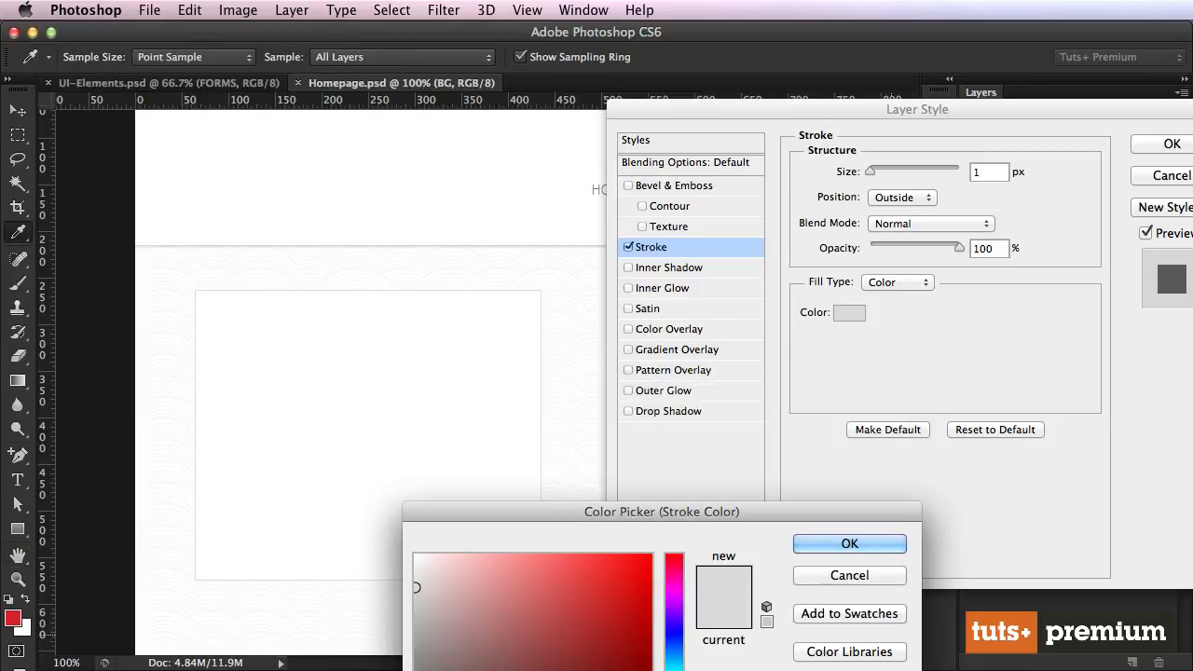
key("Return")
Add a Drop Shadow to BG with global light off, angle 90°, distance 0 px and opacity 20%, and apply the layer style.
left_click(679, 414)
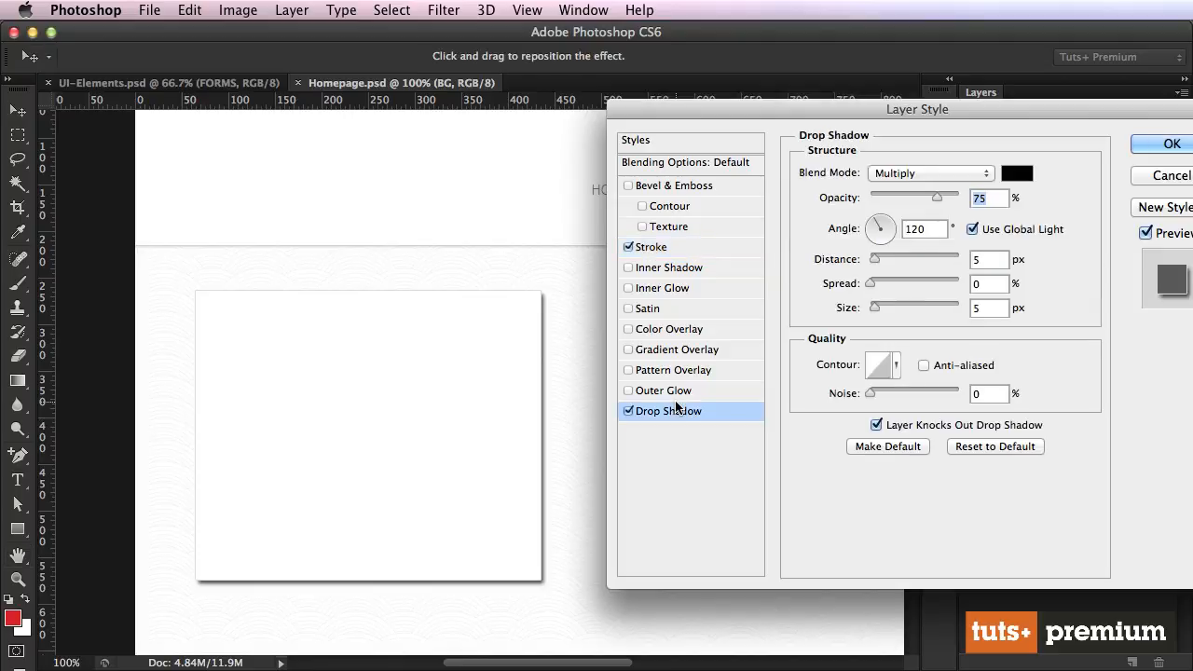
left_click(972, 230)
left_click_drag(886, 231, 908, 235)
type("90")
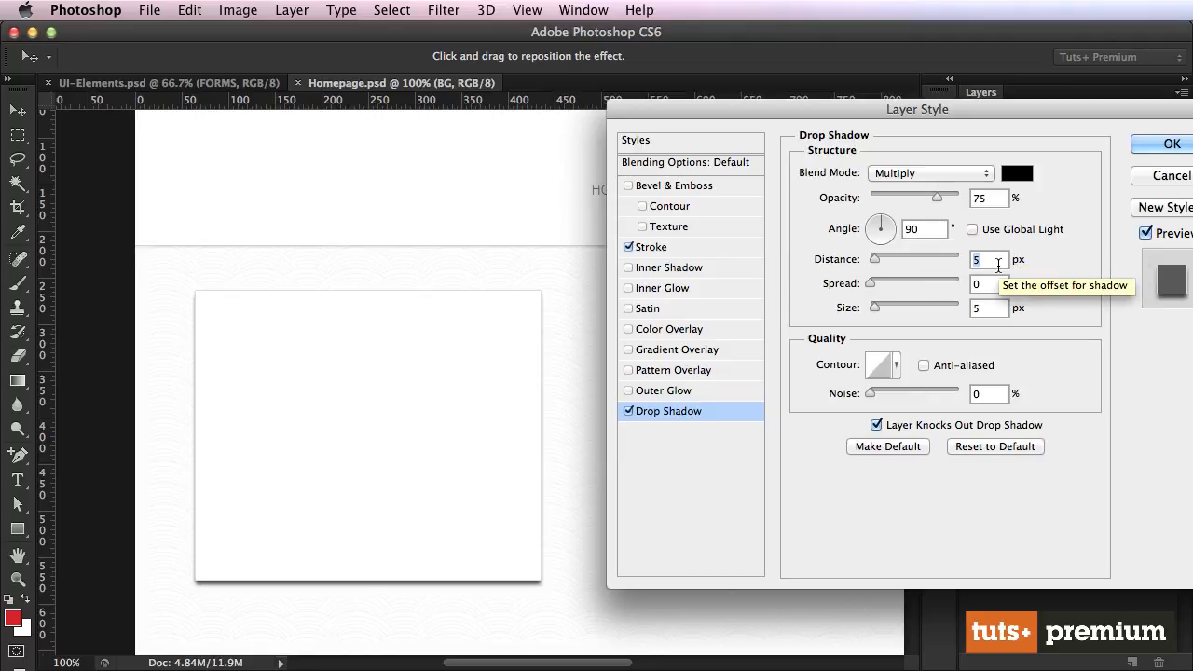
type("0")
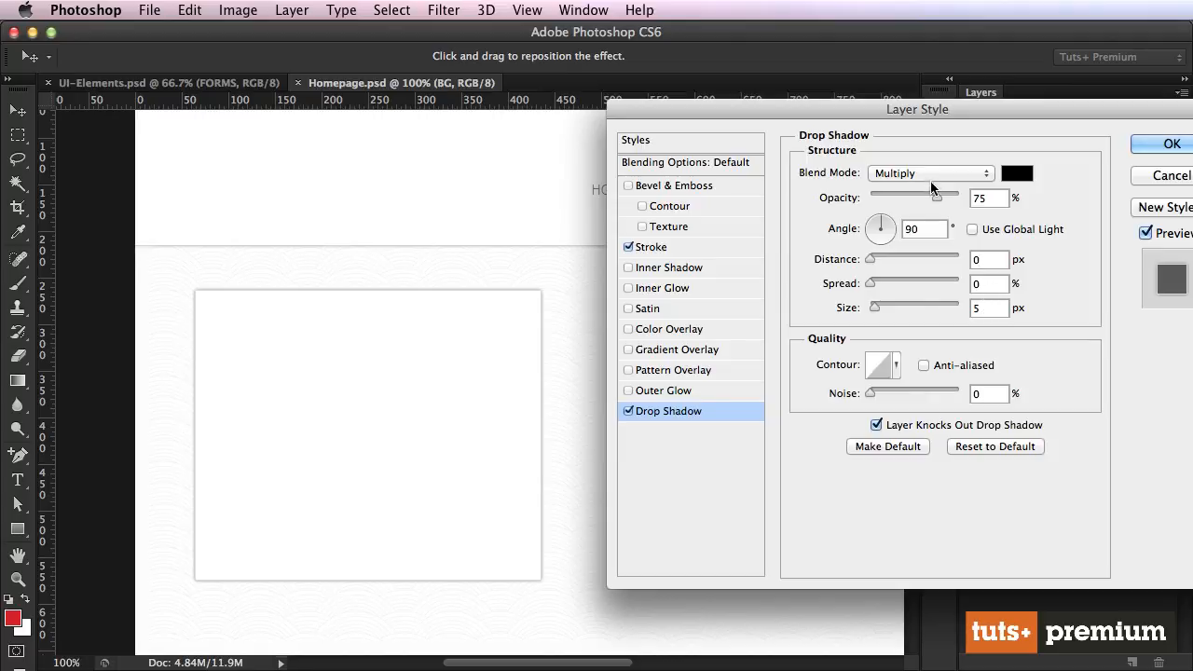
left_click_drag(937, 197, 888, 198)
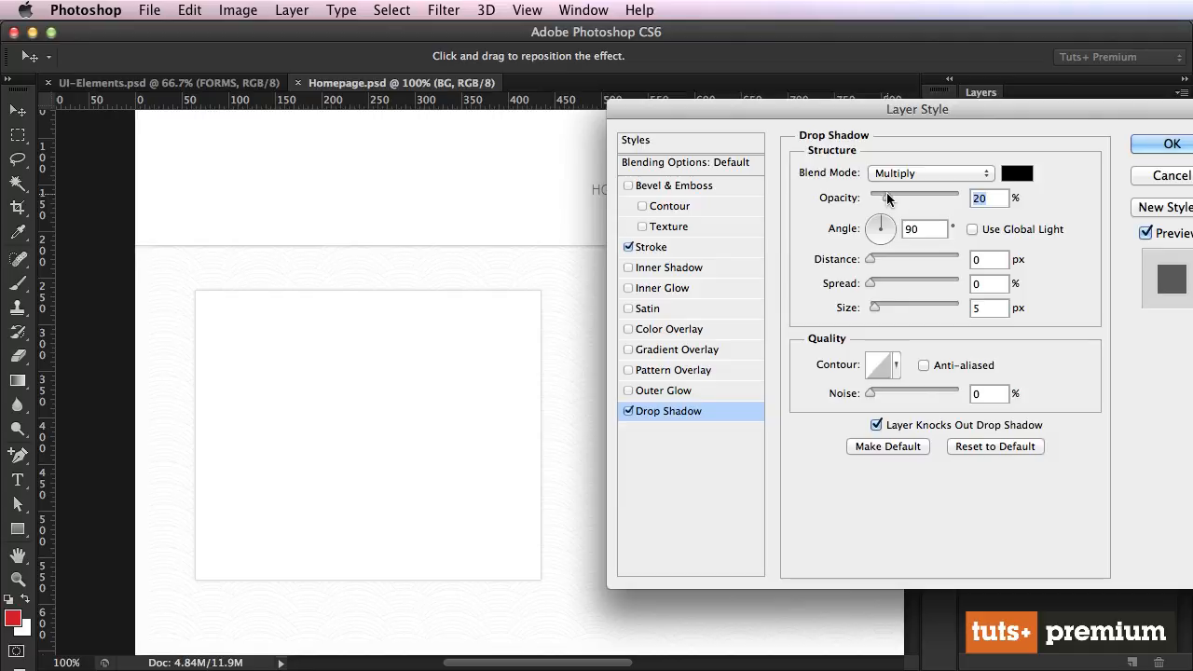
left_click(1172, 145)
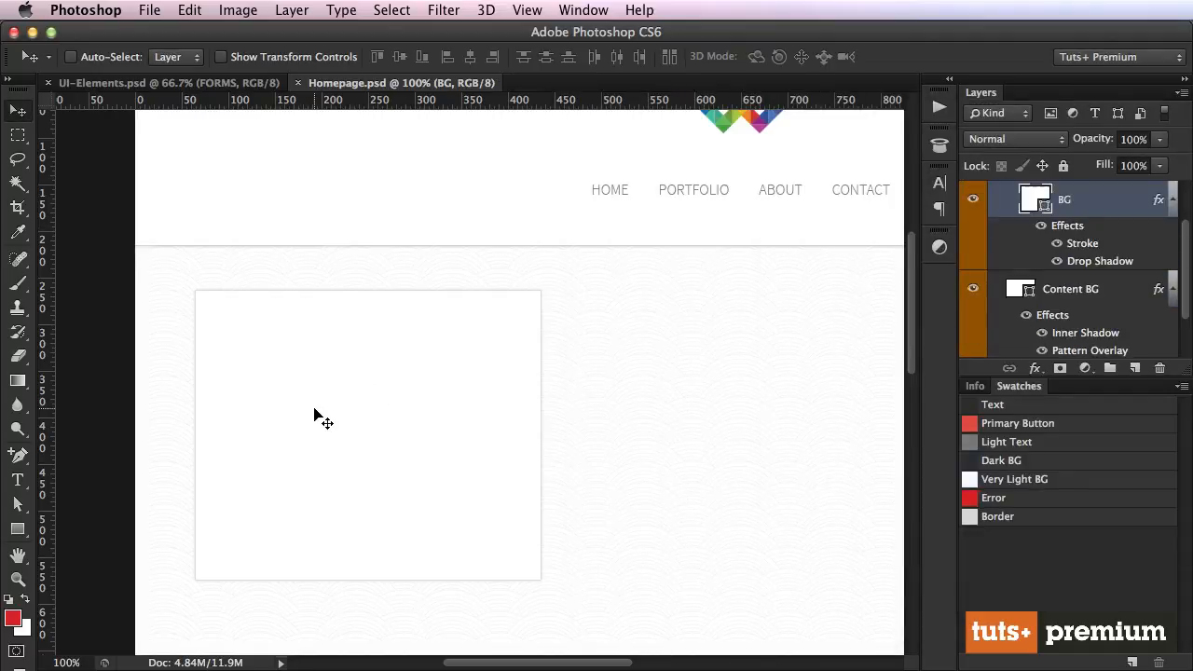
Shorten the BG rectangle to 215 px by moving its lower anchor points up to a grid baseline, and save with the grid hidden.
key("a")
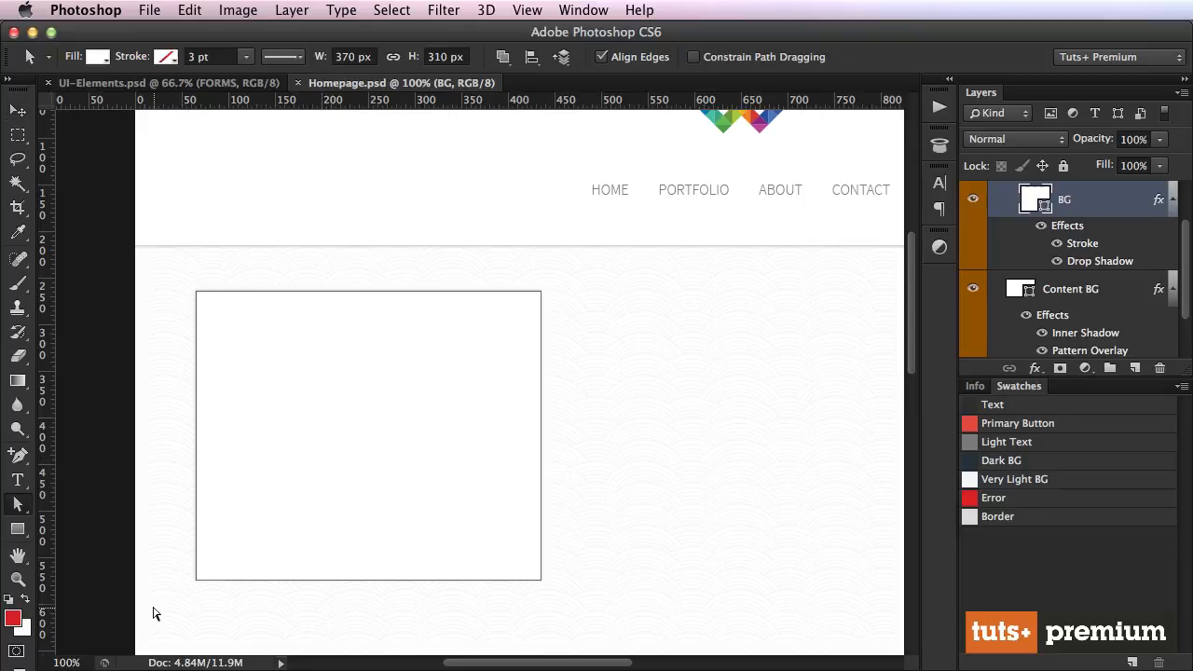
left_click_drag(92, 607, 607, 546)
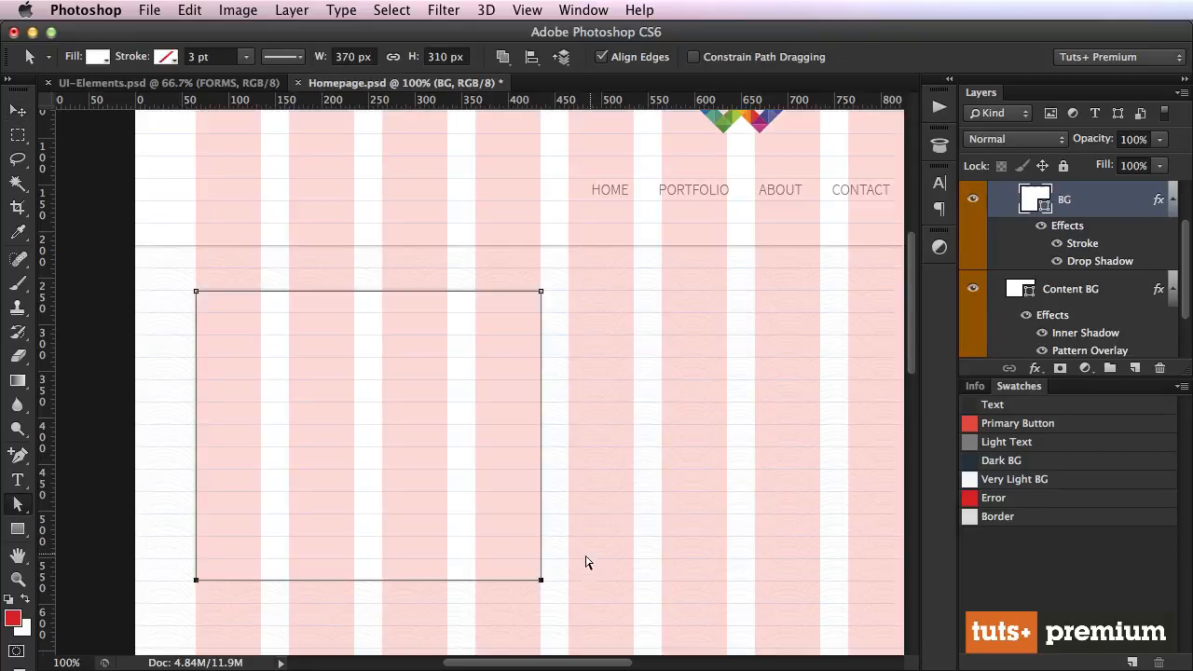
left_click_drag(542, 585, 546, 497)
key("v")
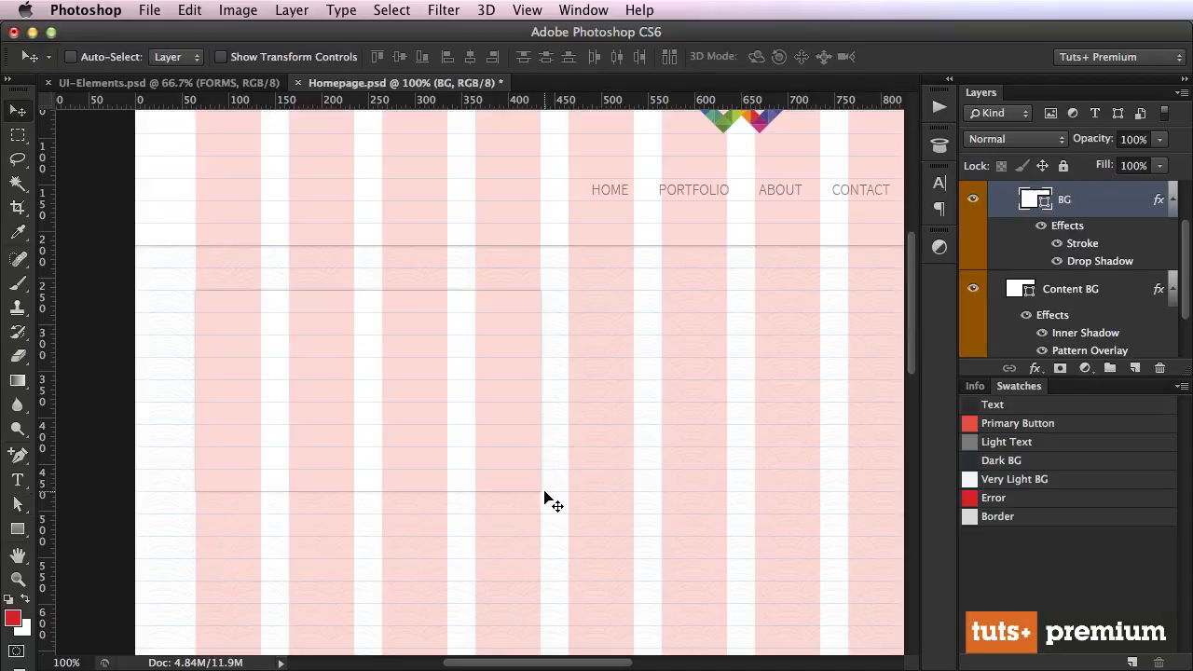
key("super+apostrophe")
key("super+s")
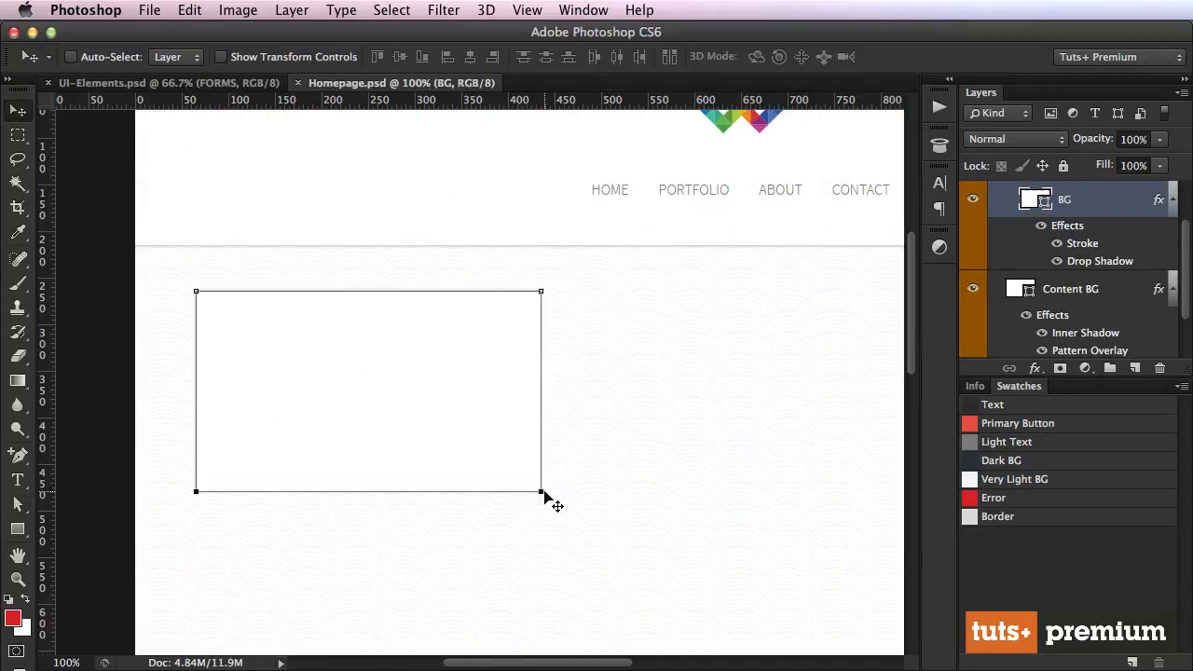
key("a")
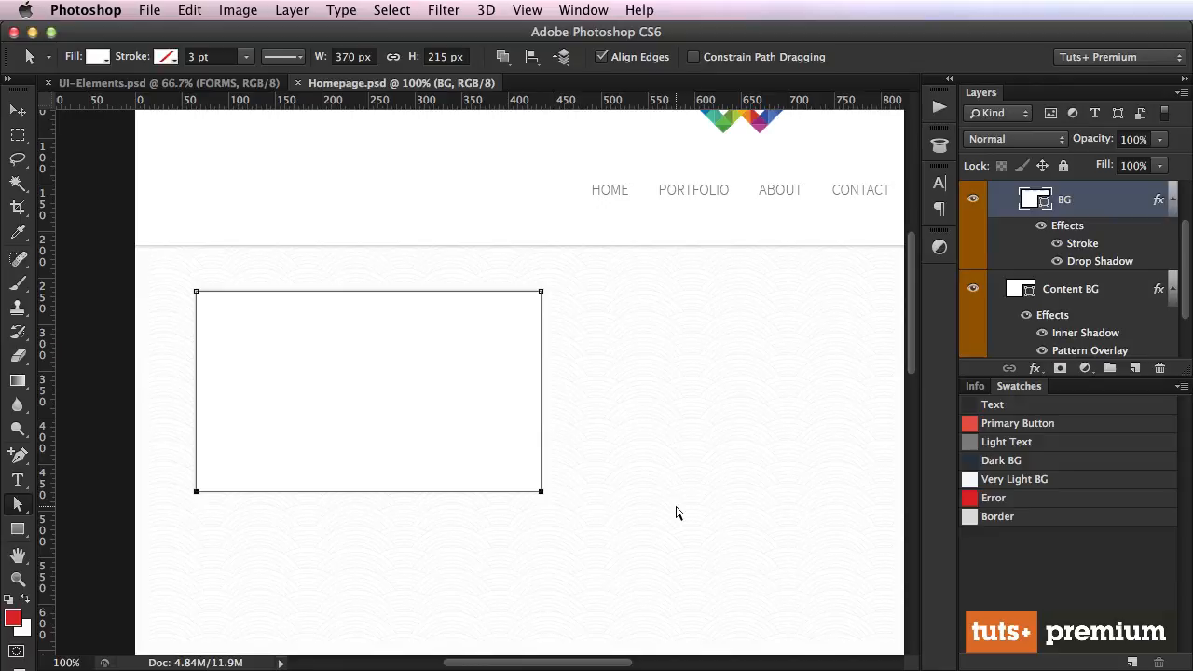
key("v")
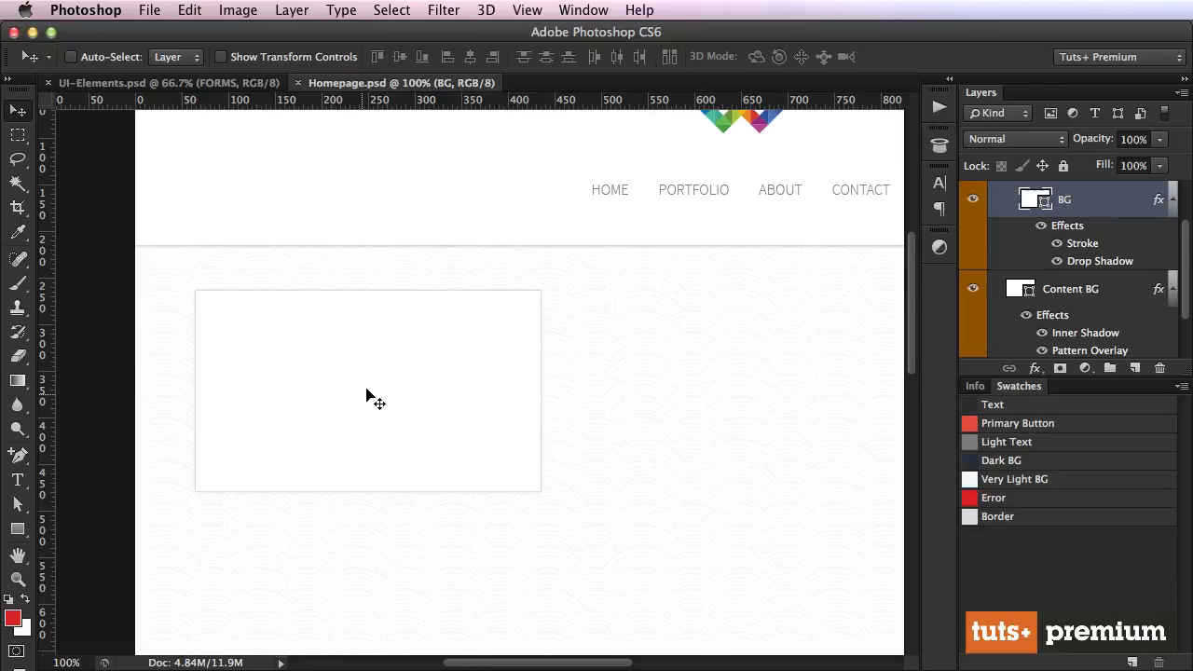
Put the BG layer into its own group inside Intro and name the group 1.
scroll(1171, 245, "up", 3)
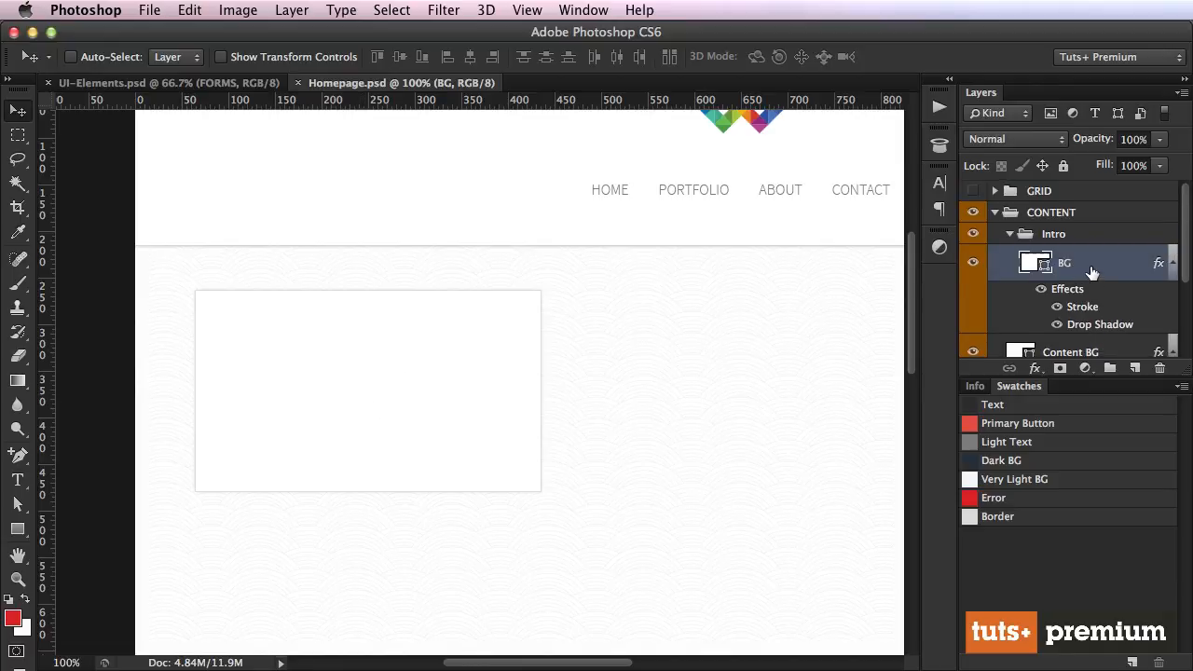
key("super+g")
double_click(1072, 255)
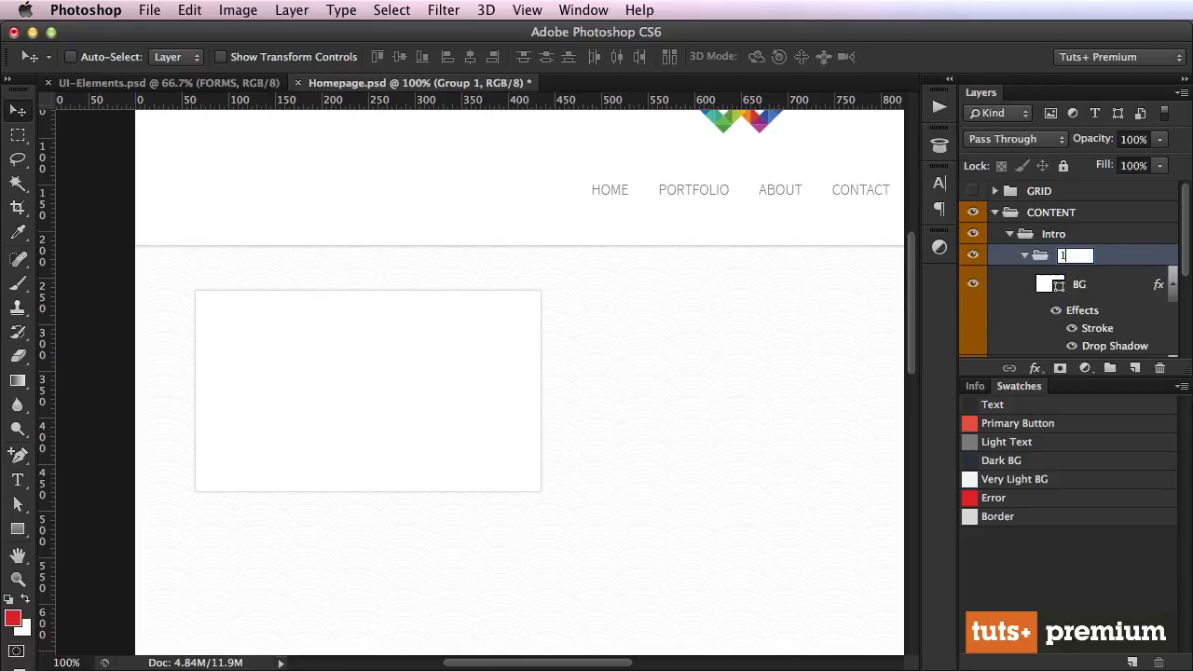
key("Return")
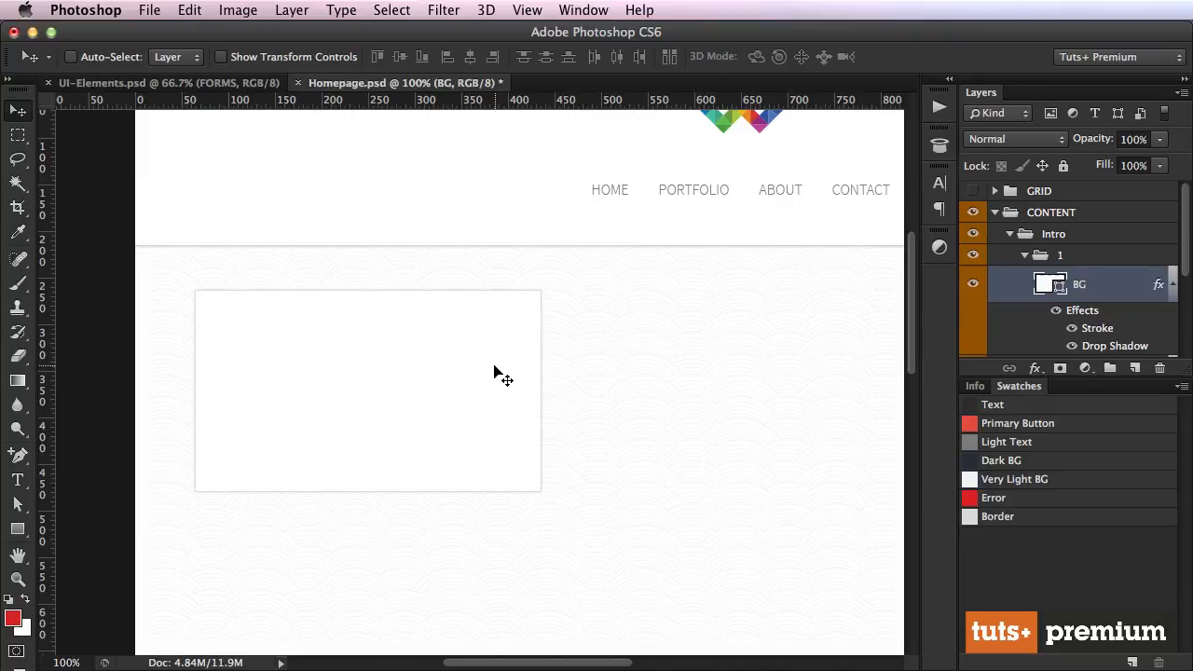
Check the BG rectangle's width and height without transforming it.
key("super+t")
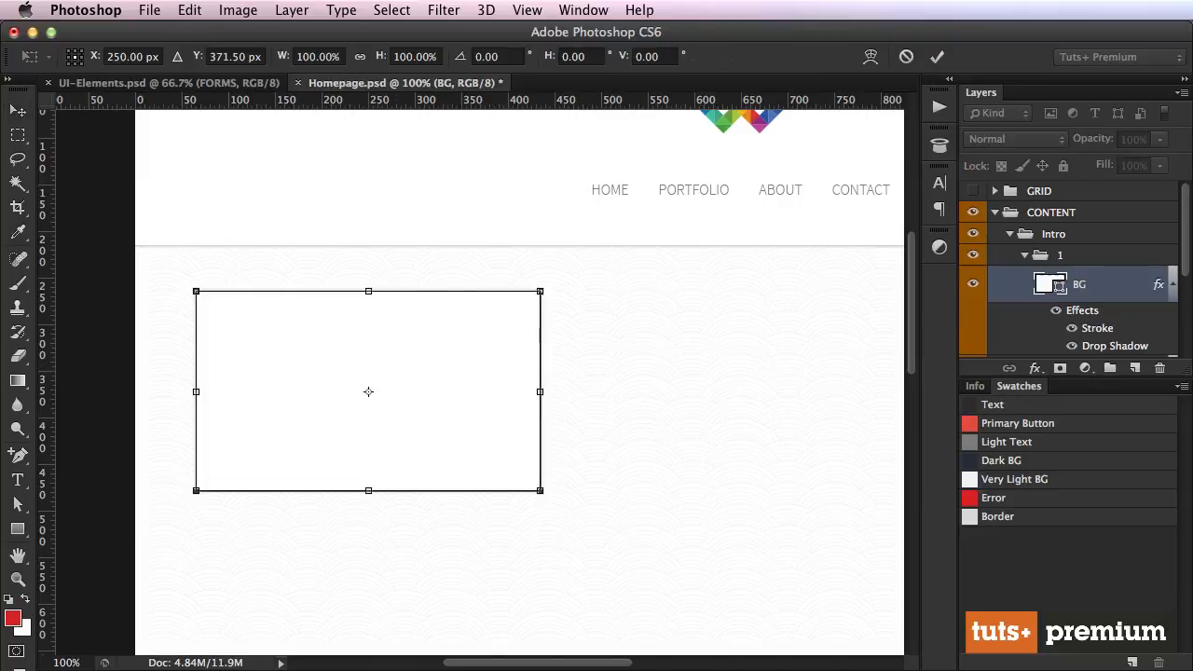
left_click(971, 387)
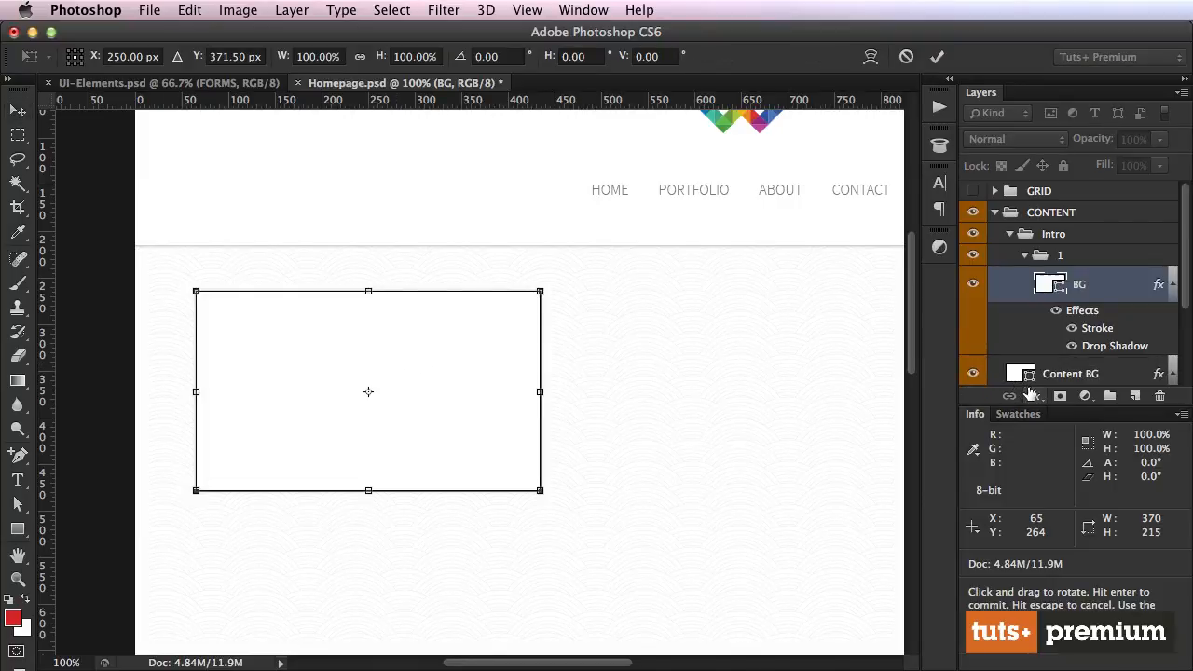
left_click(1019, 415)
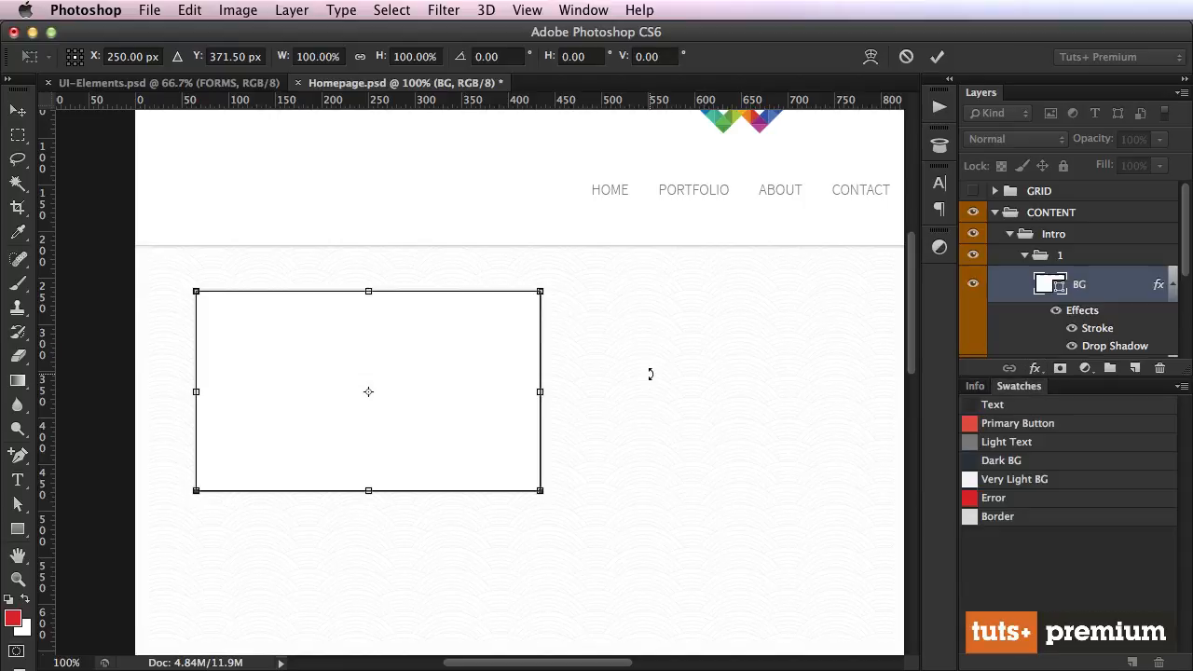
key("Return")
Duplicate the BG layer, clear the copy's layer style and fill it with the Dark BG swatch.
key("super+j")
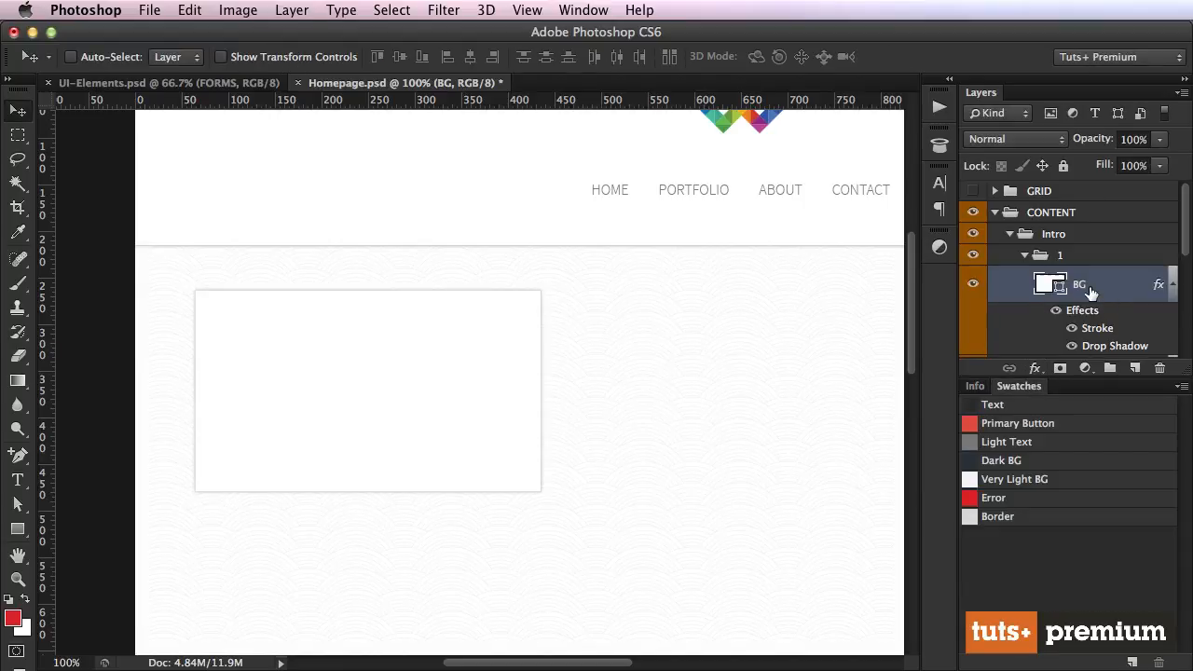
scroll(1093, 284, "down", 3)
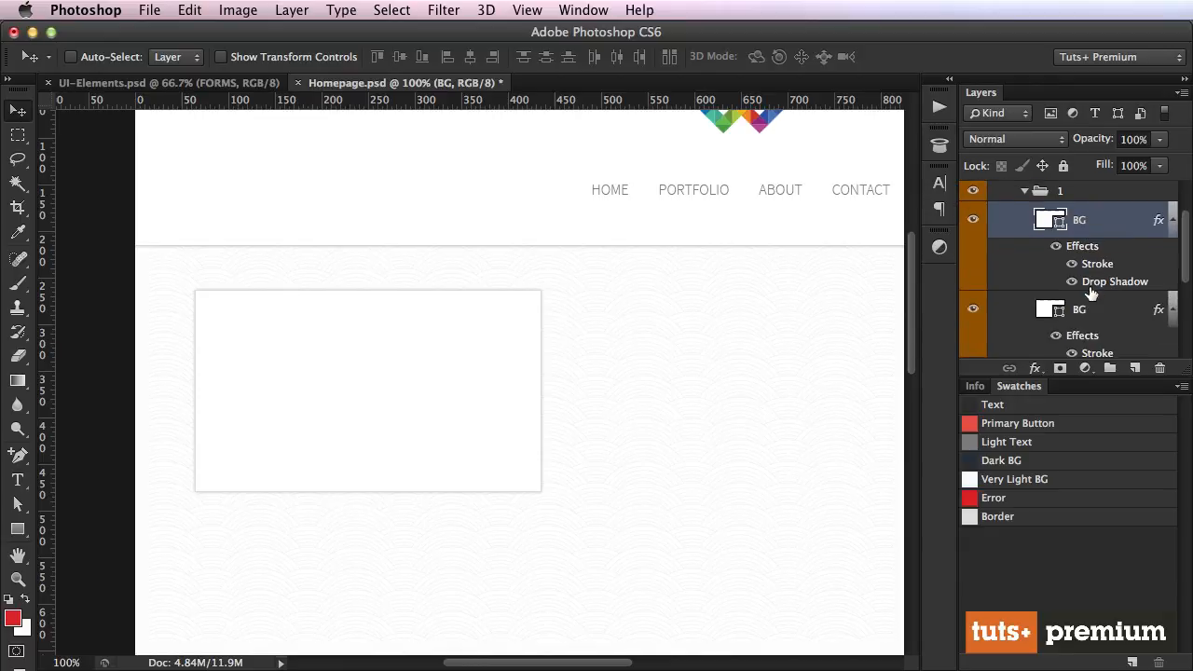
right_click(1108, 212)
left_click(1147, 616)
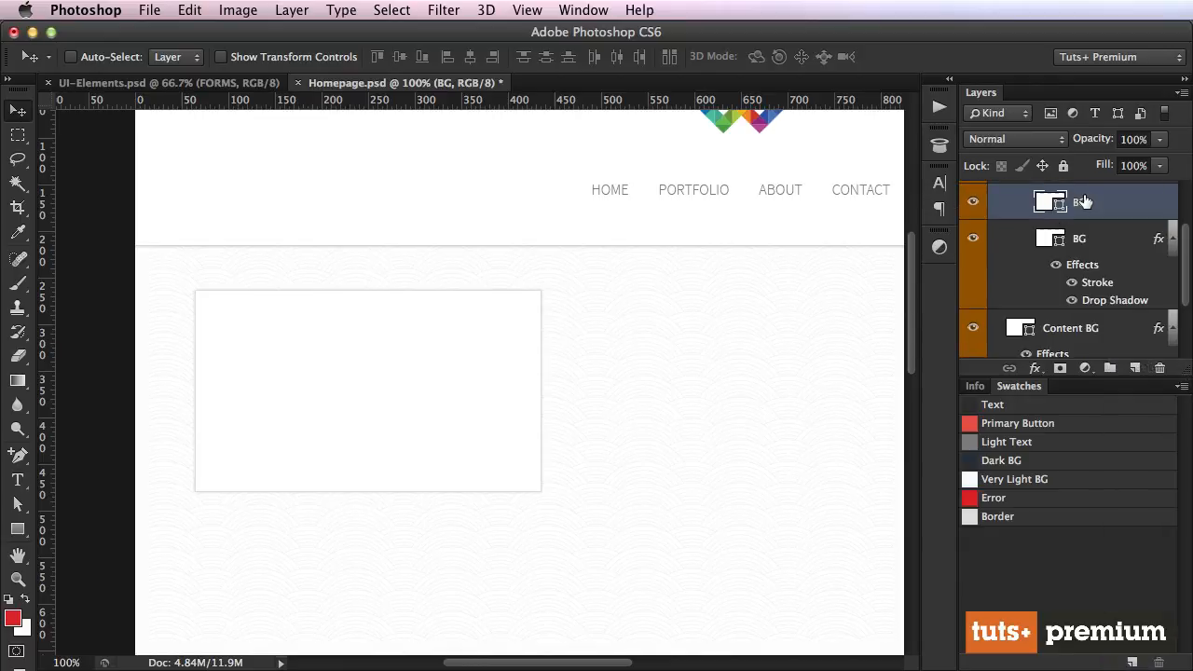
double_click(1050, 202)
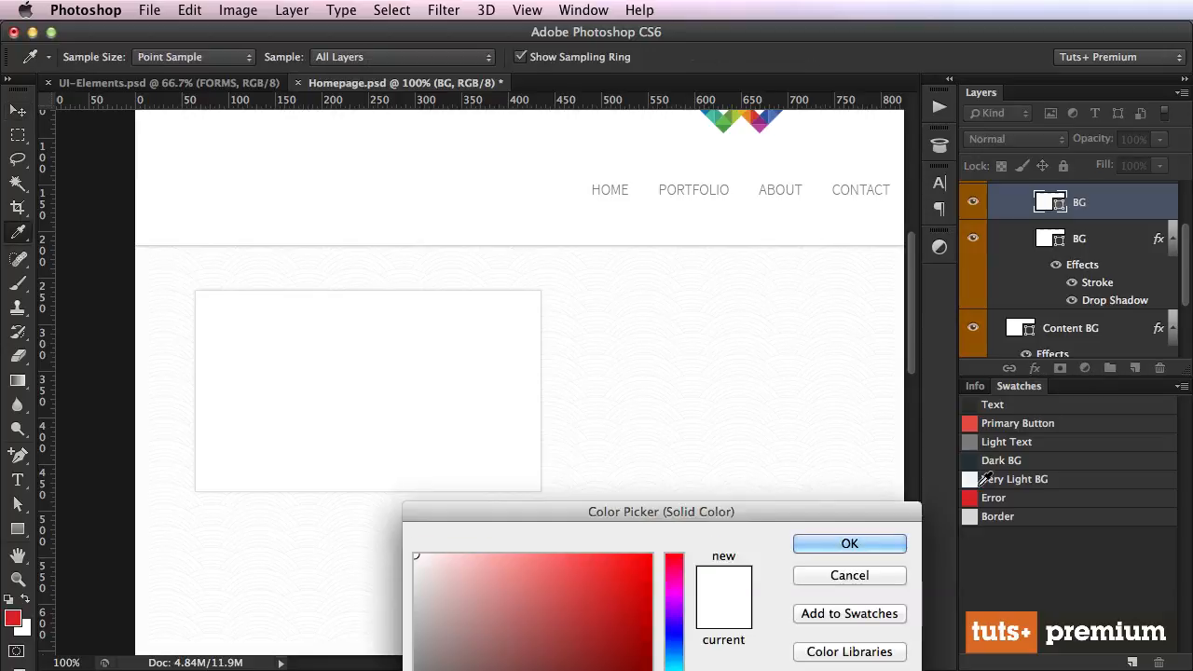
left_click(974, 458)
key("Return")
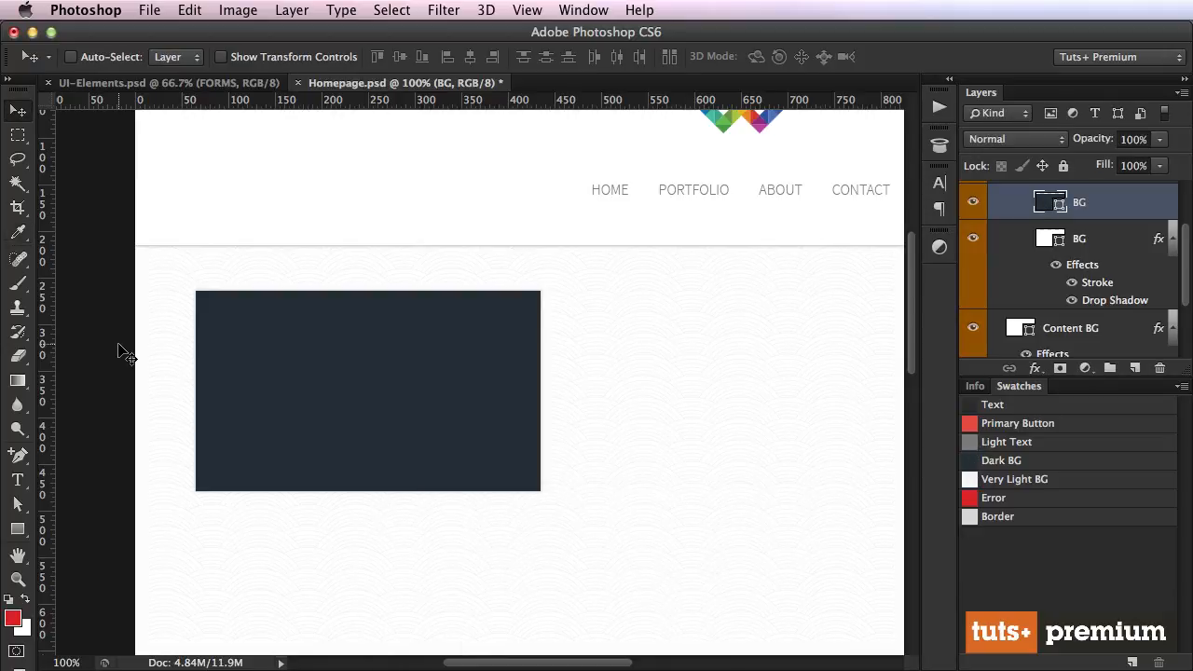
Narrow the dark rectangle by 6 px by moving its right-hand anchor points inward.
key("a")
left_click_drag(522, 192, 611, 552)
key("Left")
key("Left")
key("Left")
key("Left")
key("Left")
key("Left")
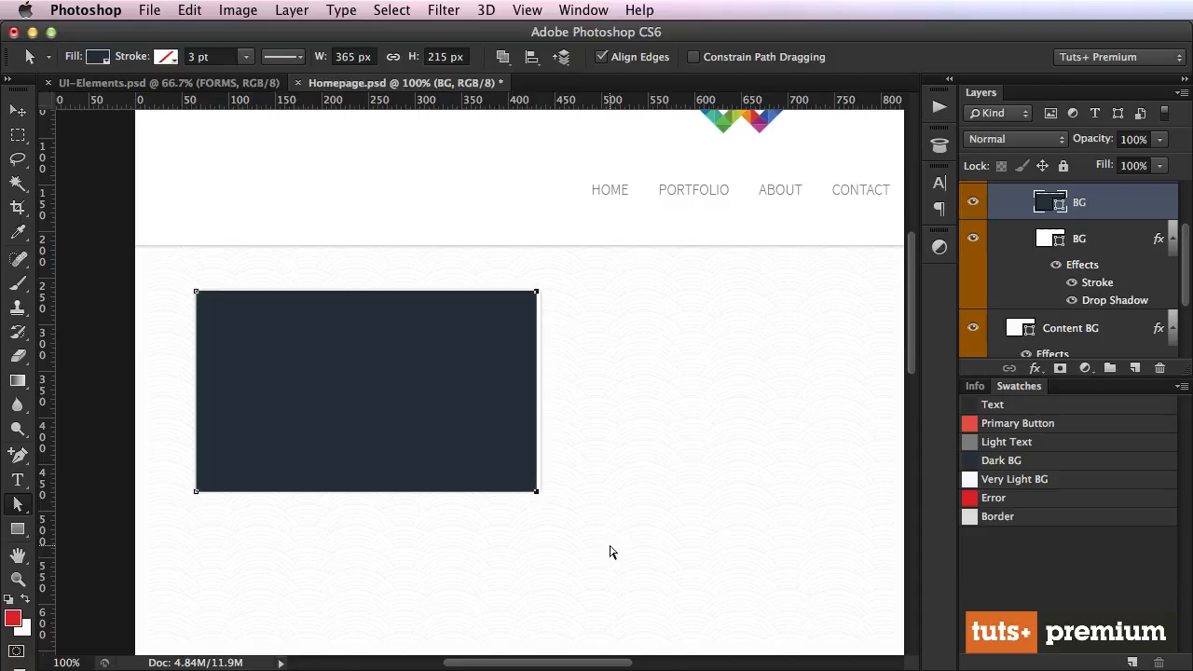
Shorten the dark rectangle by 6 px by moving its lower anchor points up, and deselect its path.
left_click_drag(72, 541, 590, 457)
key("Up")
key("Up")
key("Up")
key("Up")
key("Up")
key("Up")
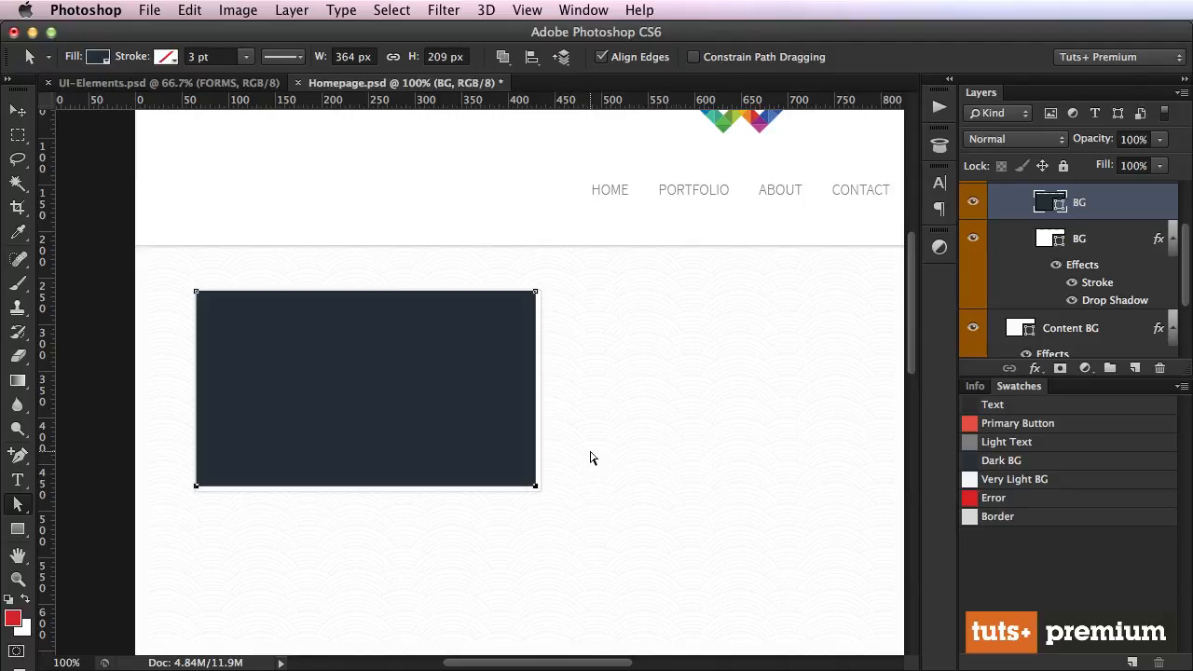
key("Escape")
key("v")
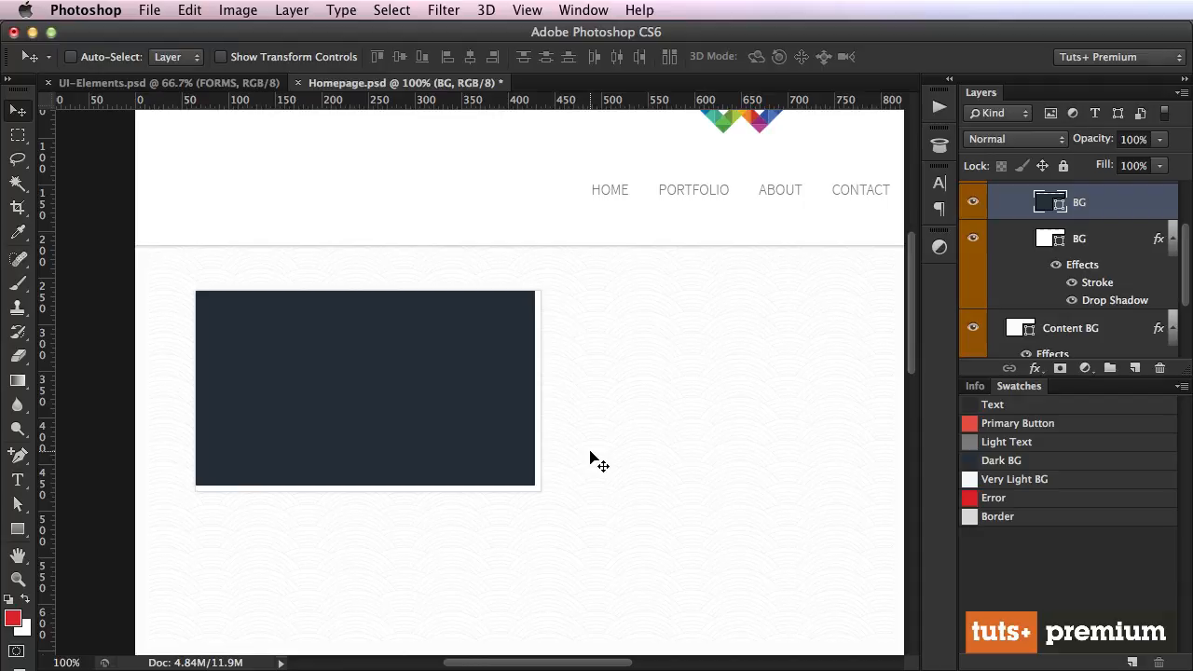
Centre the dark rectangle inside the white box by moving it 3 px right and 3 px down, and save the document.
key("Right")
key("Right")
key("Right")
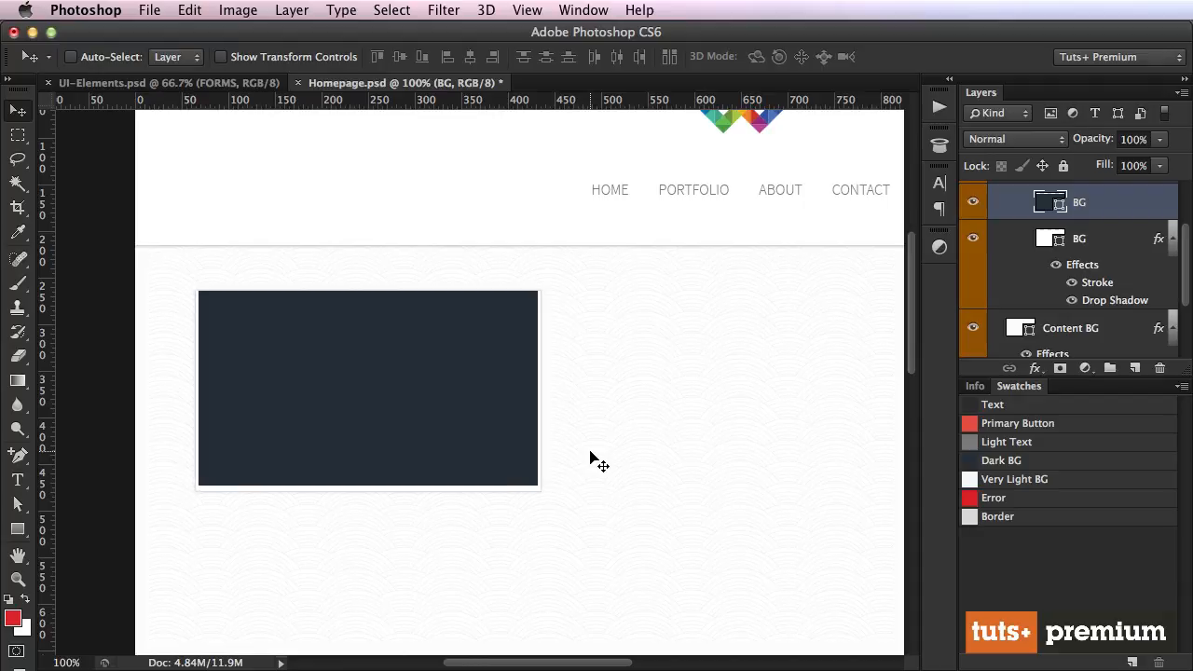
key("Down")
key("Down")
key("Down")
key("super+s")
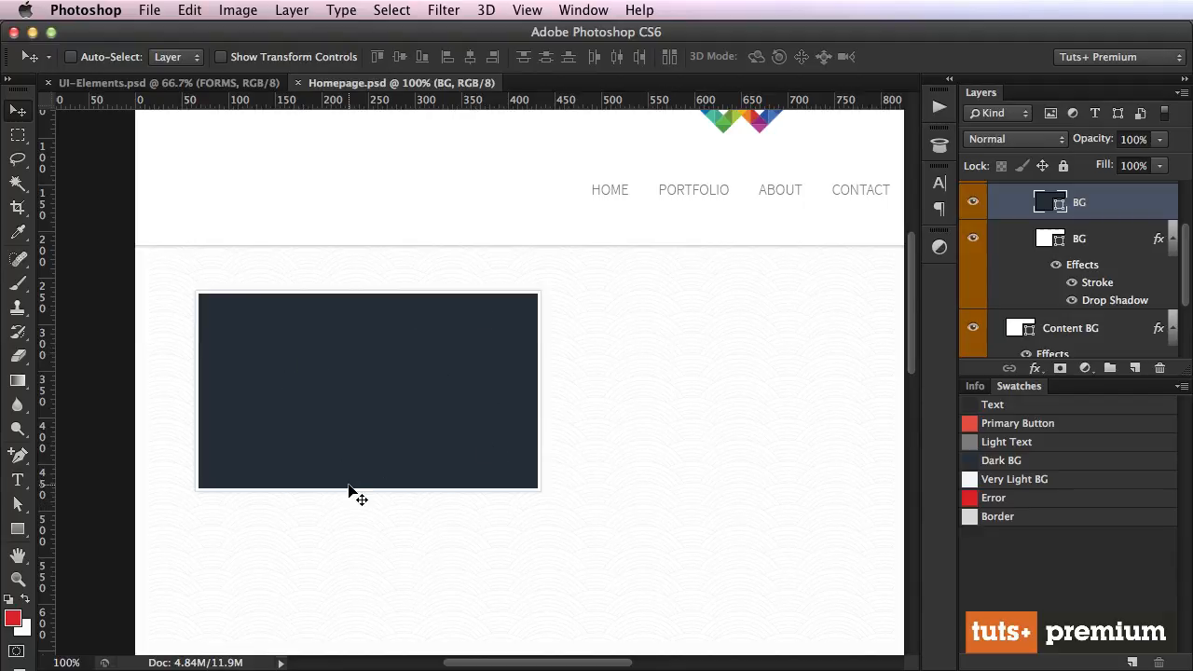
Add a short "I'm" greeting with the designer's first name as a new text layer beside the dark rectangle.
key("t")
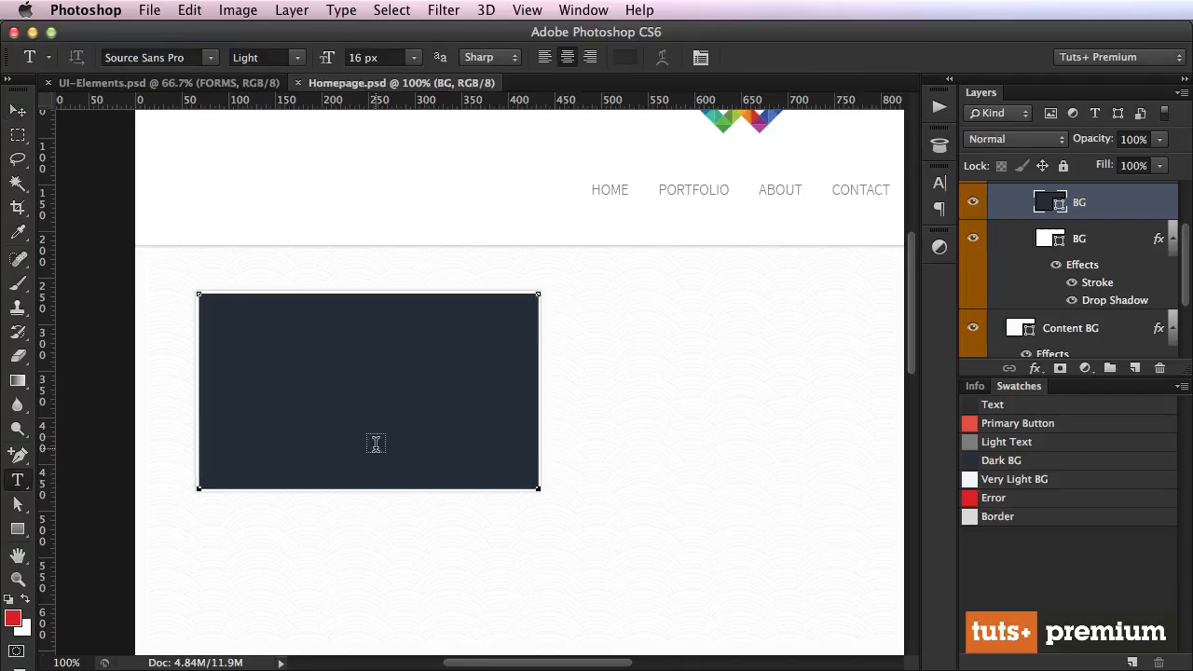
left_click(586, 384)
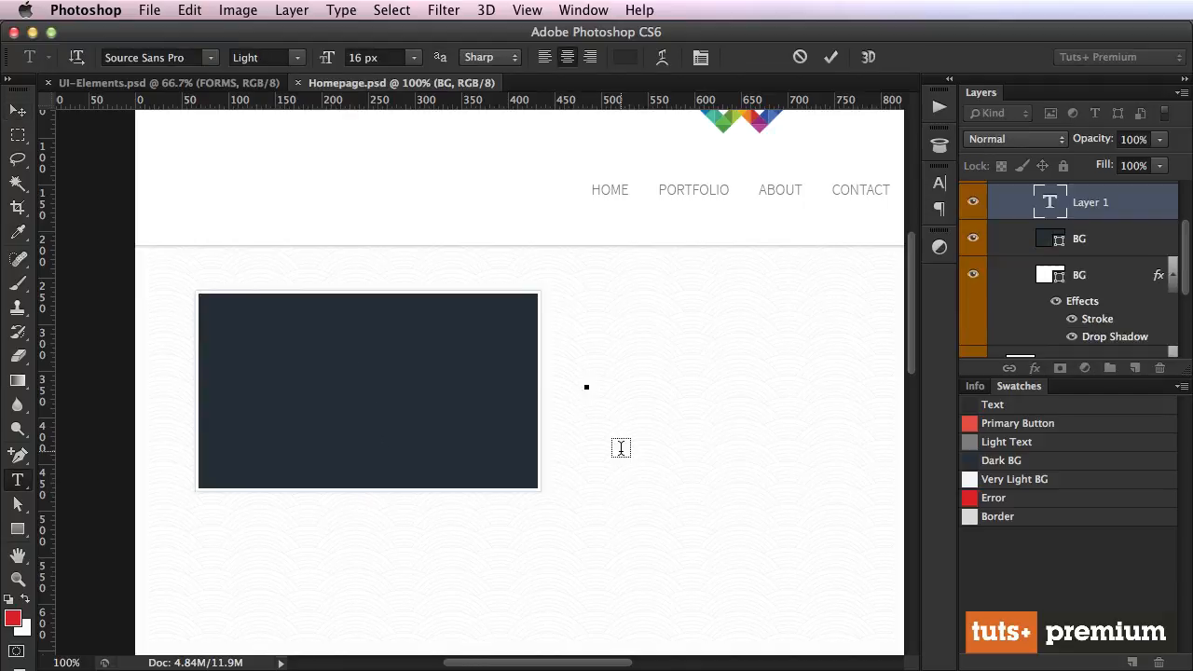
type("I'm Adi")
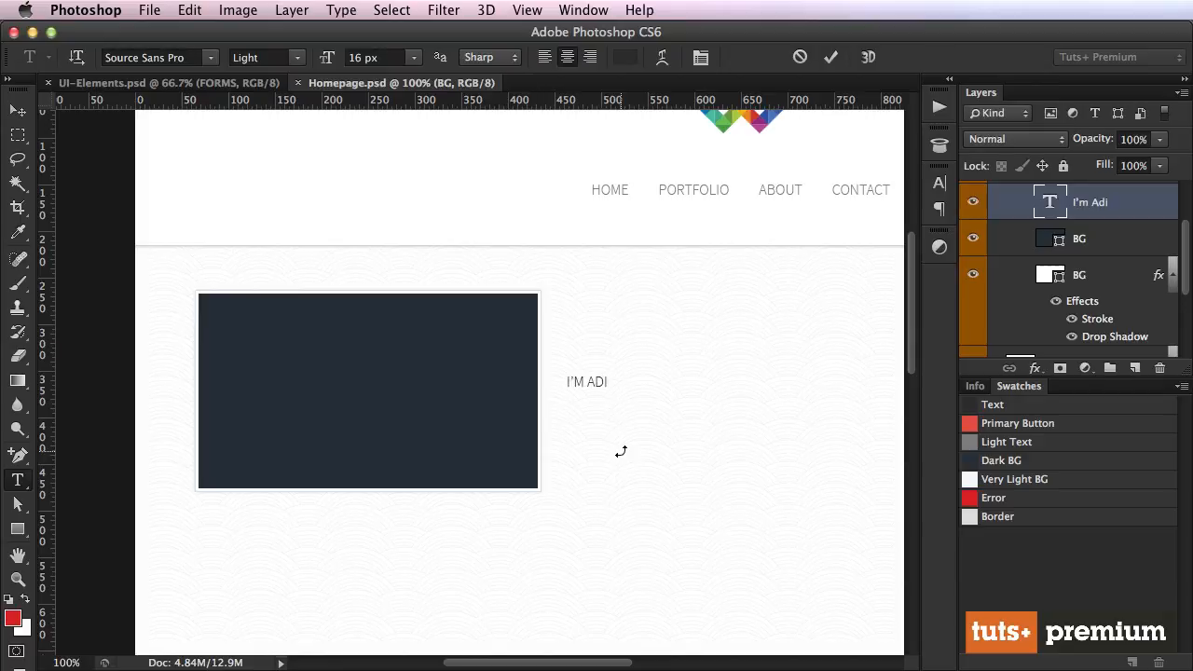
key("super+Return")
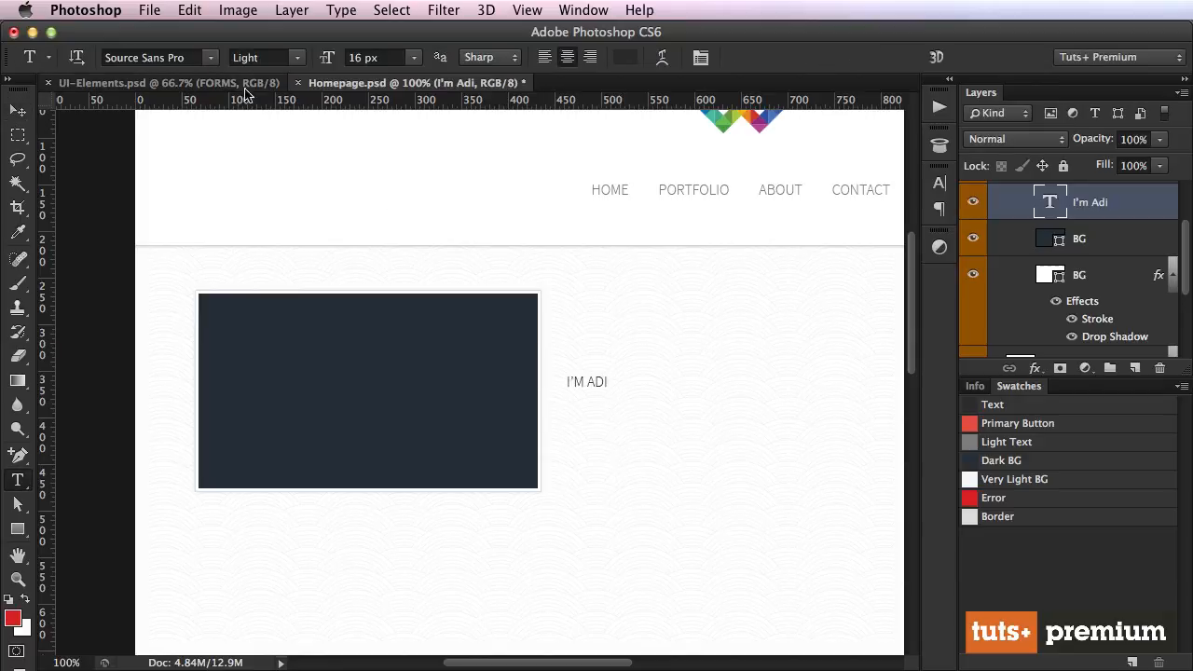
Copy the Heading 1 text from UI-Elements.psd and return to Homepage.psd.
left_click(207, 86)
left_click(566, 213)
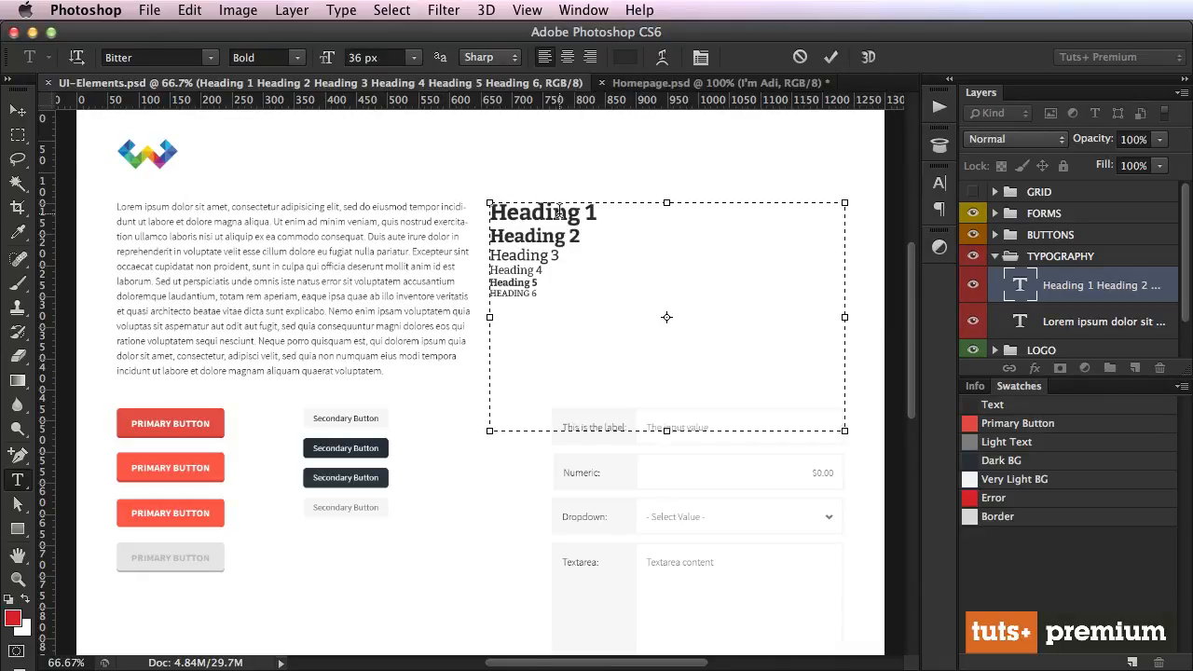
left_click_drag(564, 212, 473, 214)
key("super+c")
left_click(652, 82)
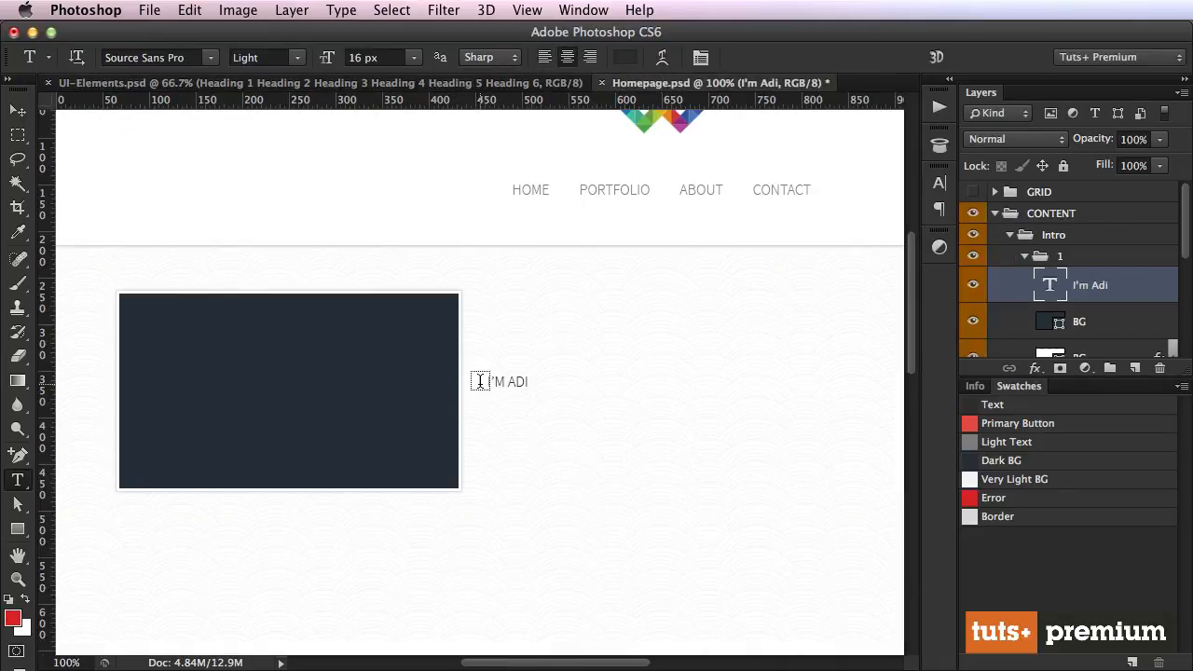
Paste the heading over the greeting text and retype the greeting with the designer's first name in that heading style.
left_click(480, 382)
key("super+a")
key("super+v")
key("super+a")
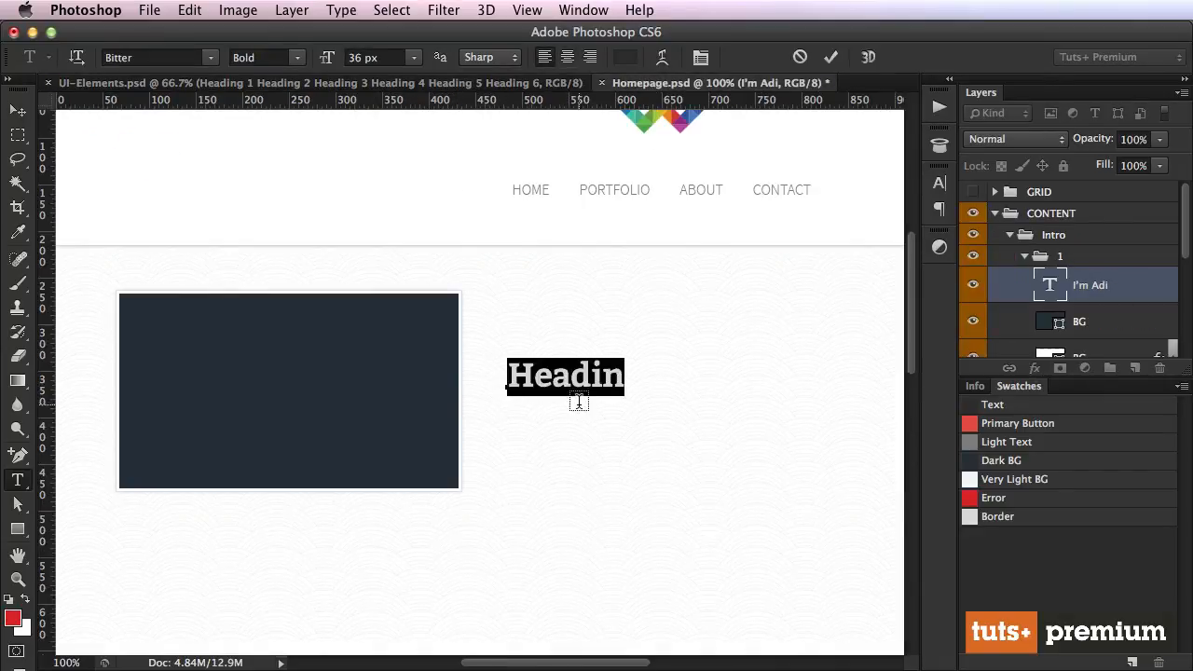
type("I'm Adi")
key("super+Return")
Move the greeting onto the dark rectangle in white and centre it horizontally and vertically on the rectangle.
key("v")
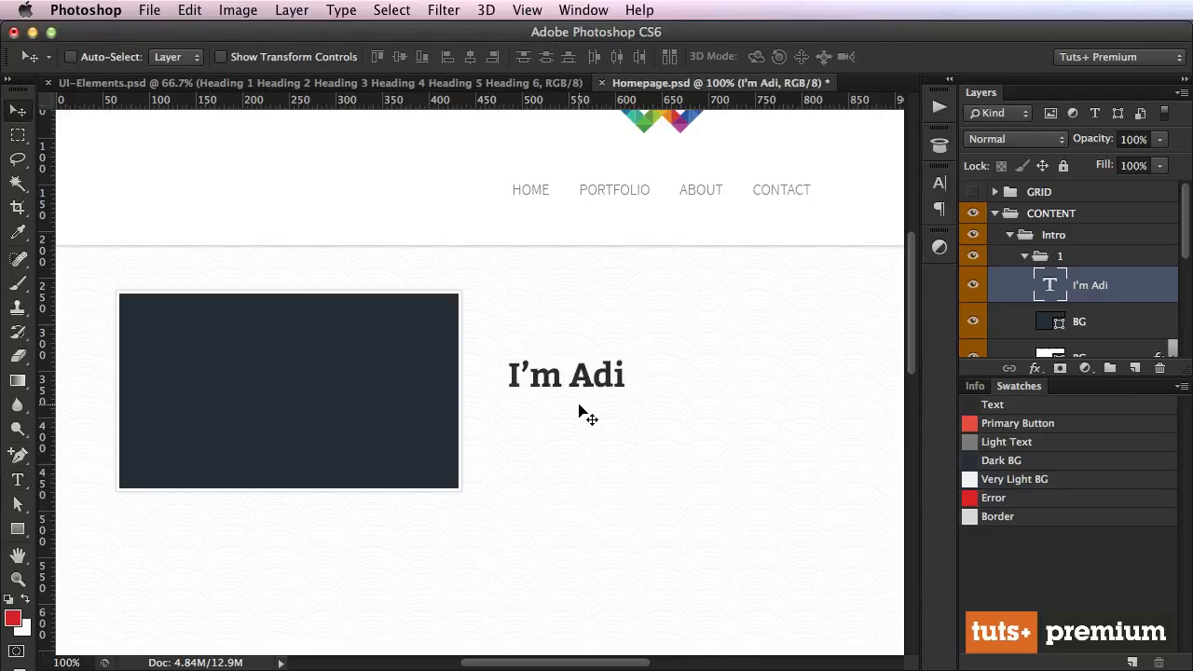
left_click_drag(599, 405, 345, 419)
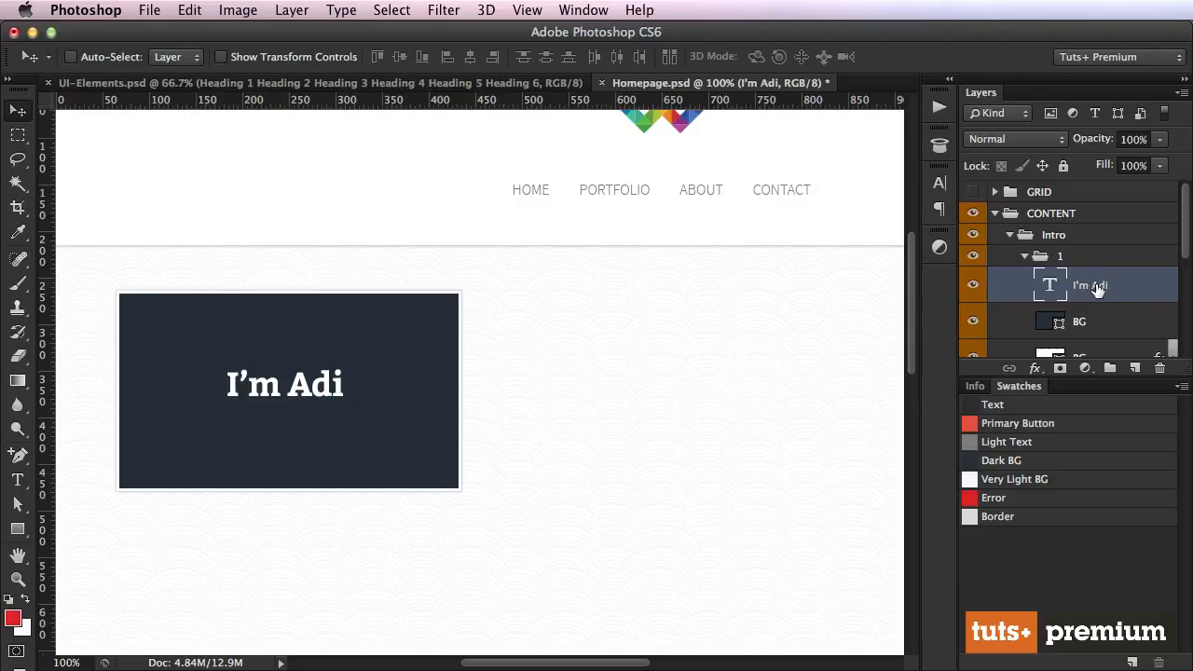
left_click(1103, 322, "shift")
left_click(470, 57)
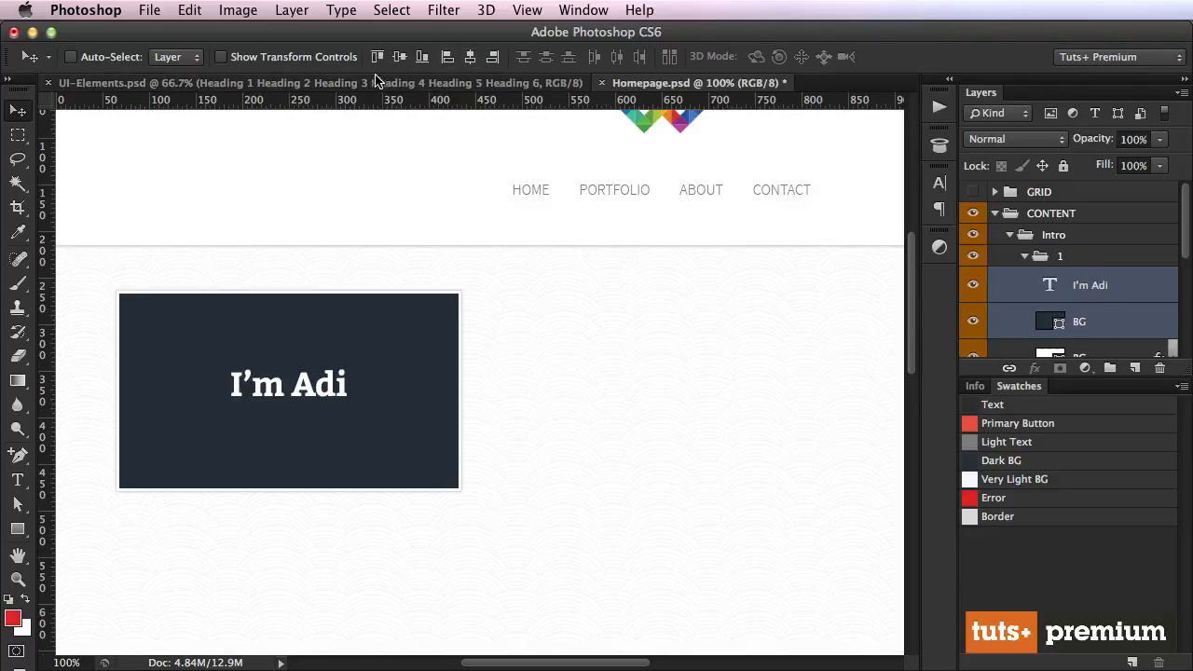
left_click(399, 56)
Switch the greeting's paragraph alignment to centred and realign it to the dark rectangle's horizontal centre.
key("t")
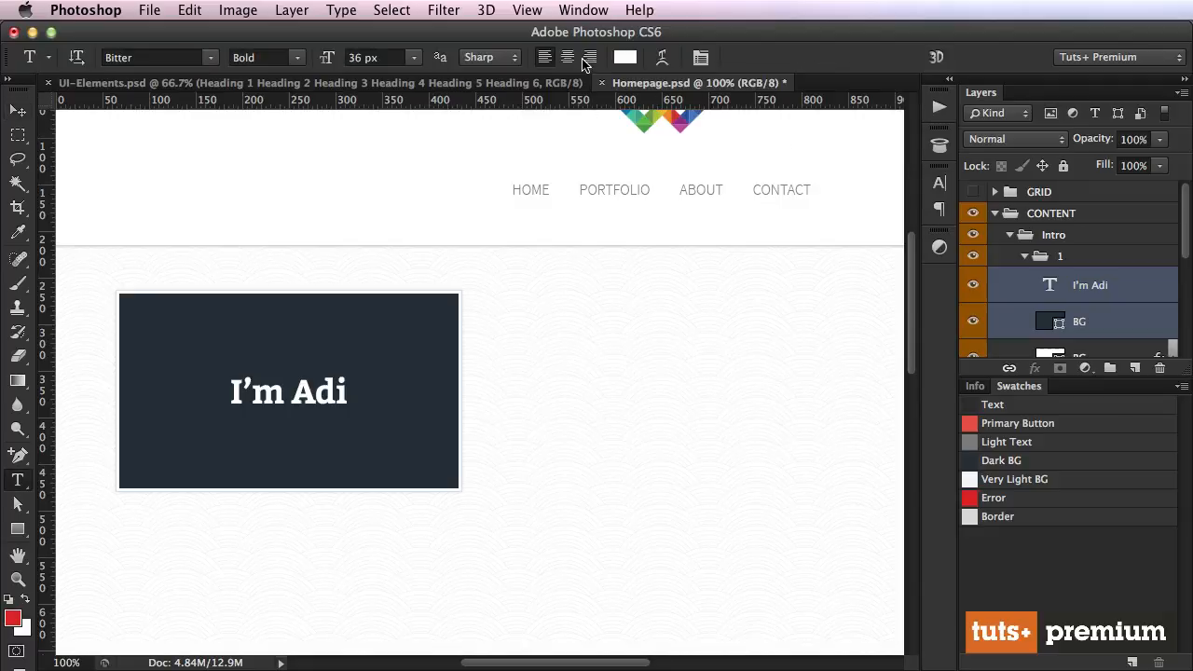
left_click(544, 57)
key("v")
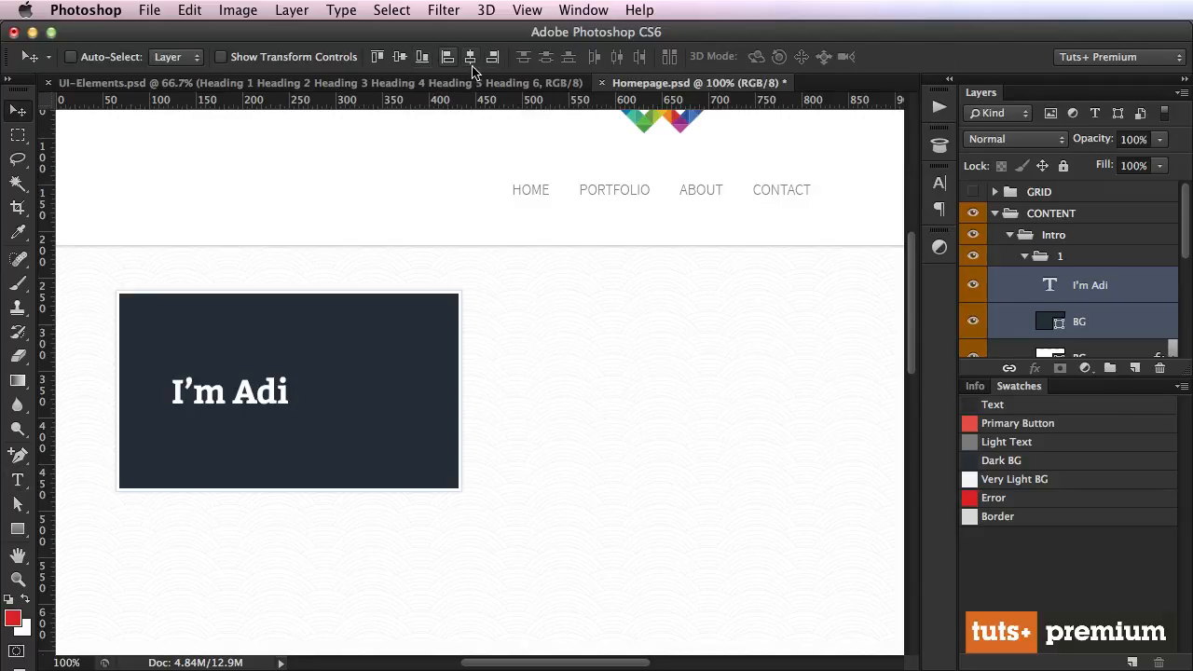
left_click(470, 57)
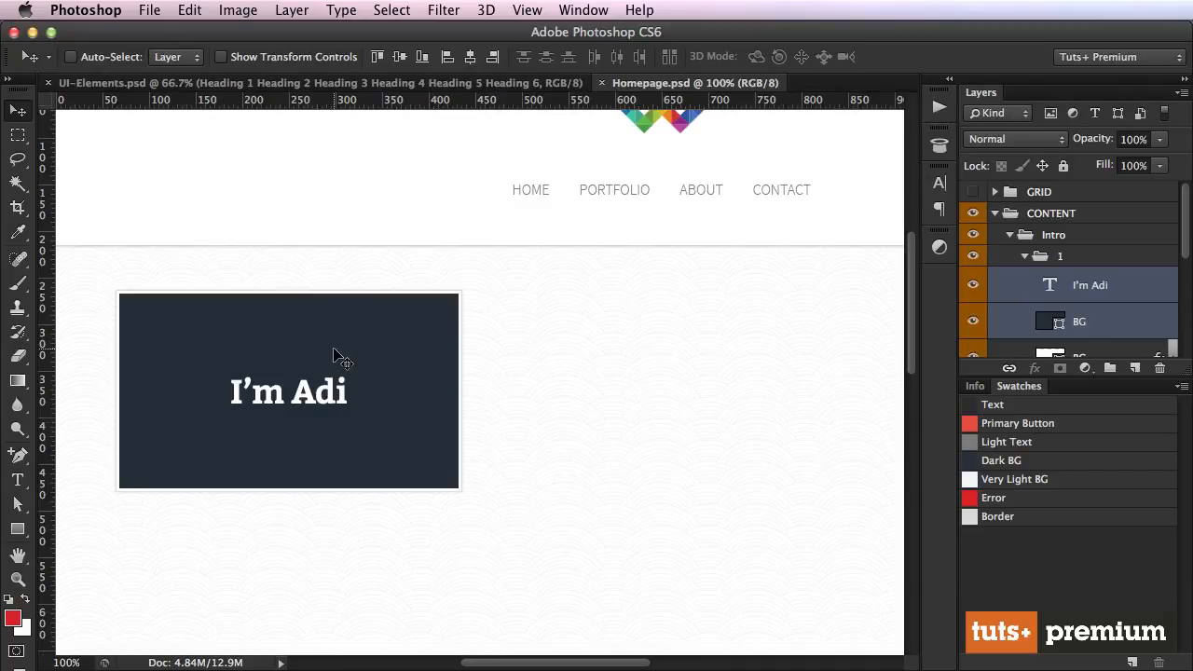
Check Heading 2's font size in UI-Elements.psd, reduce the greeting to the same 30 px size, and save Homepage.psd.
key("ctrl+Tab")
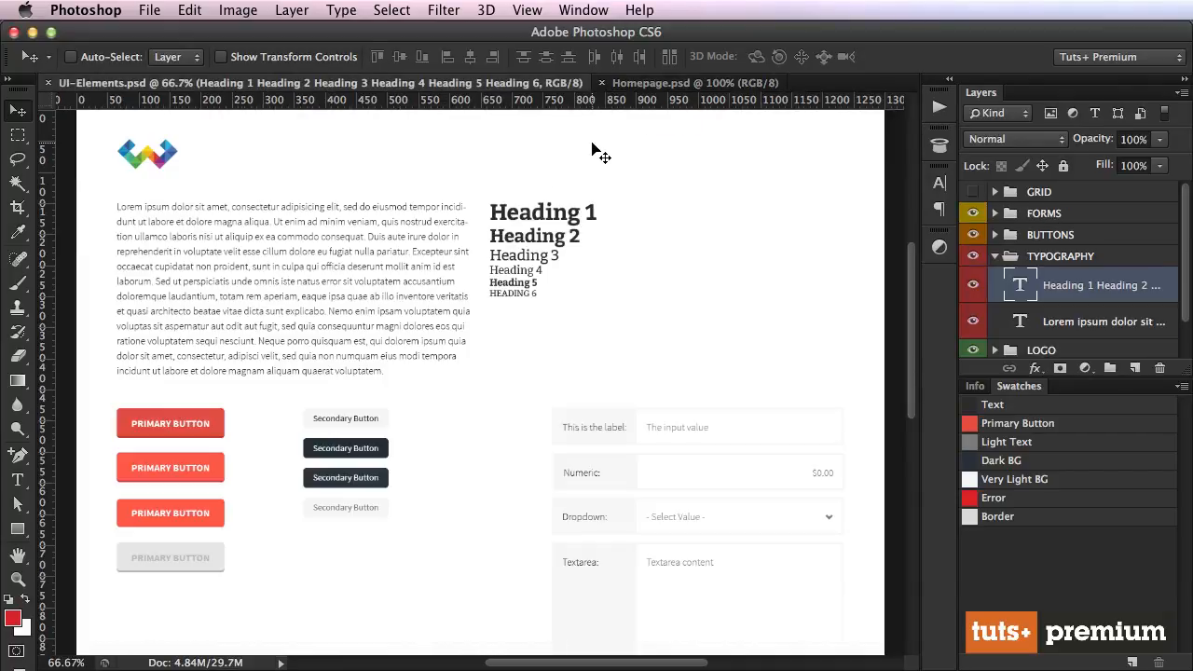
key("t")
left_click(550, 233)
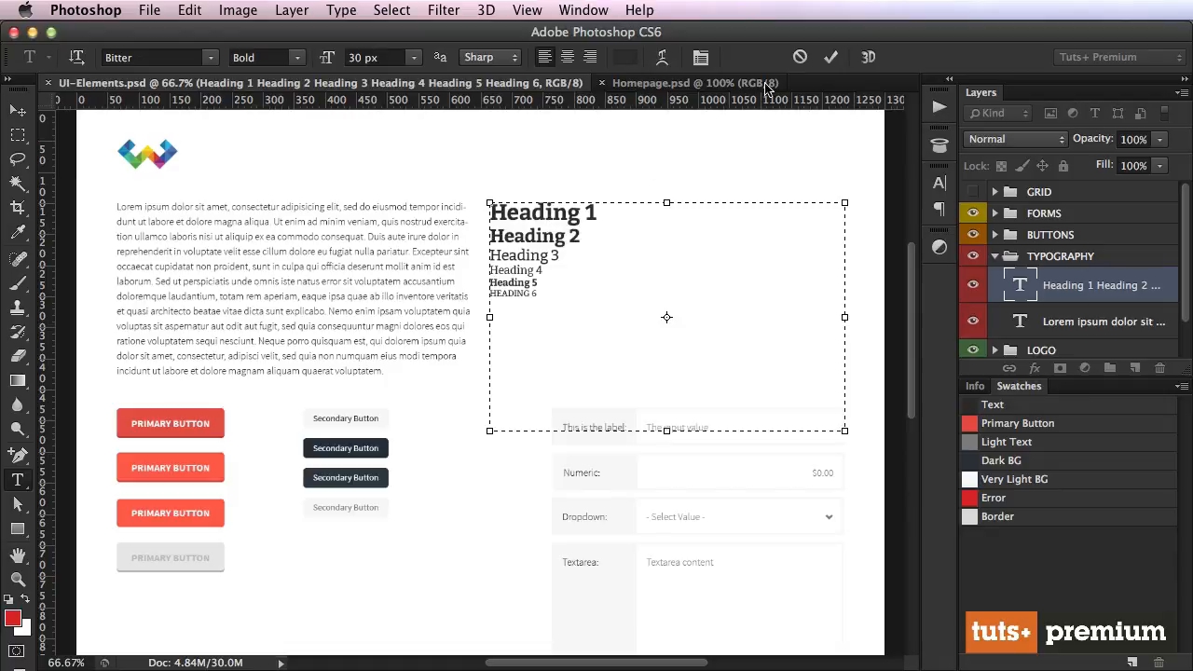
left_click(766, 87)
left_click(315, 393)
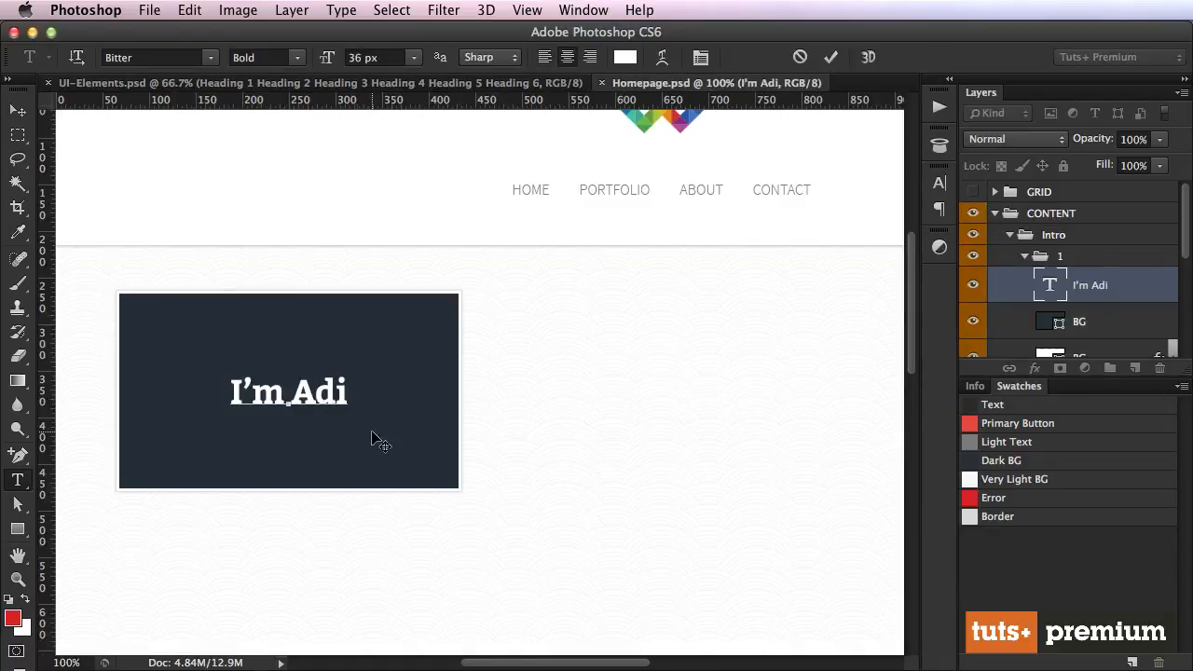
key("ctrl+a")
key("ctrl+shift+comma")
key("ctrl+shift+comma")
key("ctrl+shift+comma")
key("ctrl+shift+comma")
key("ctrl+shift+comma")
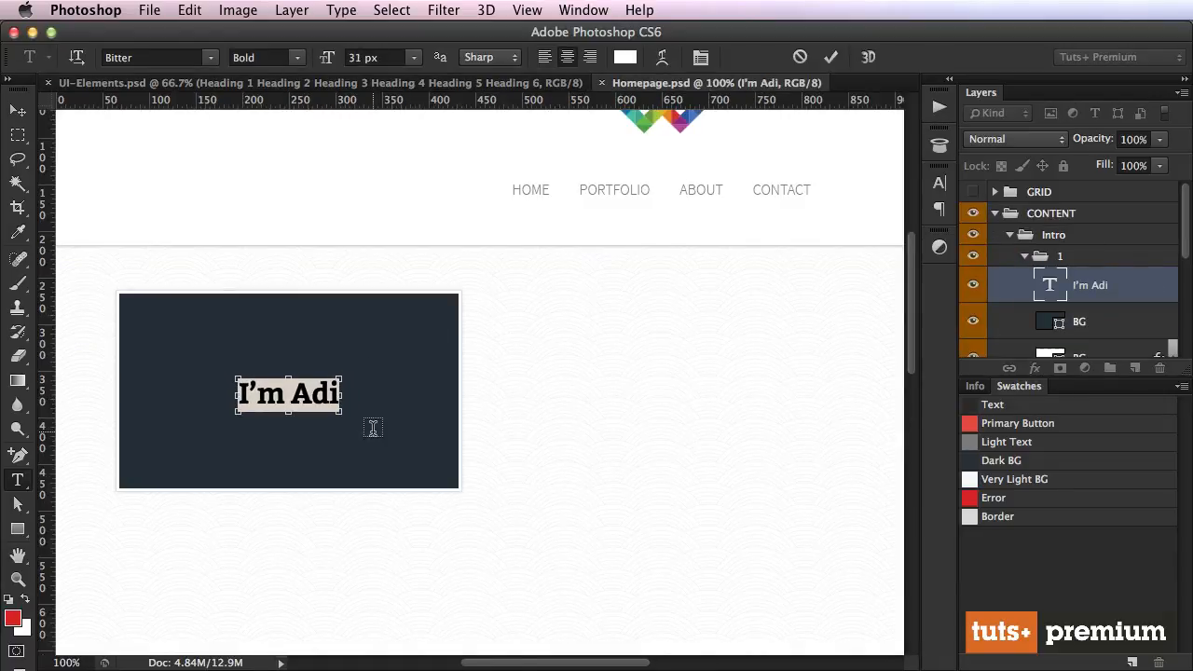
key("ctrl+Return")
key("v")
key("ctrl+s")
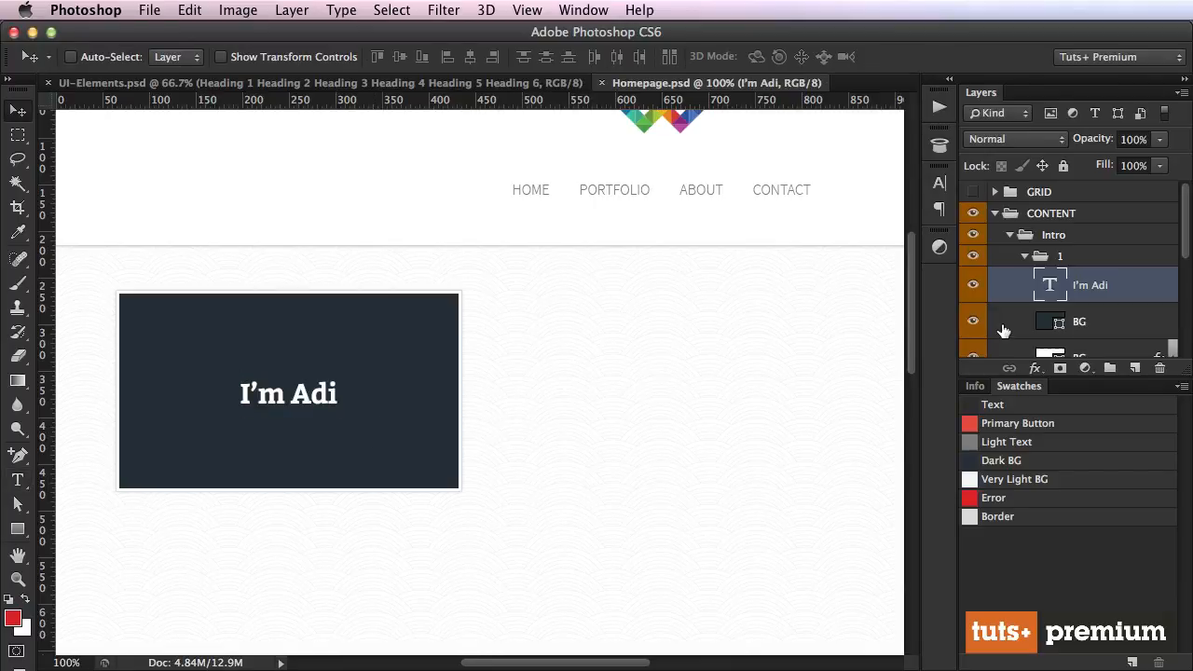
Collapse group 1, duplicate it to the right as a second intro box, and check the copy against the column grid.
left_click(1025, 258)
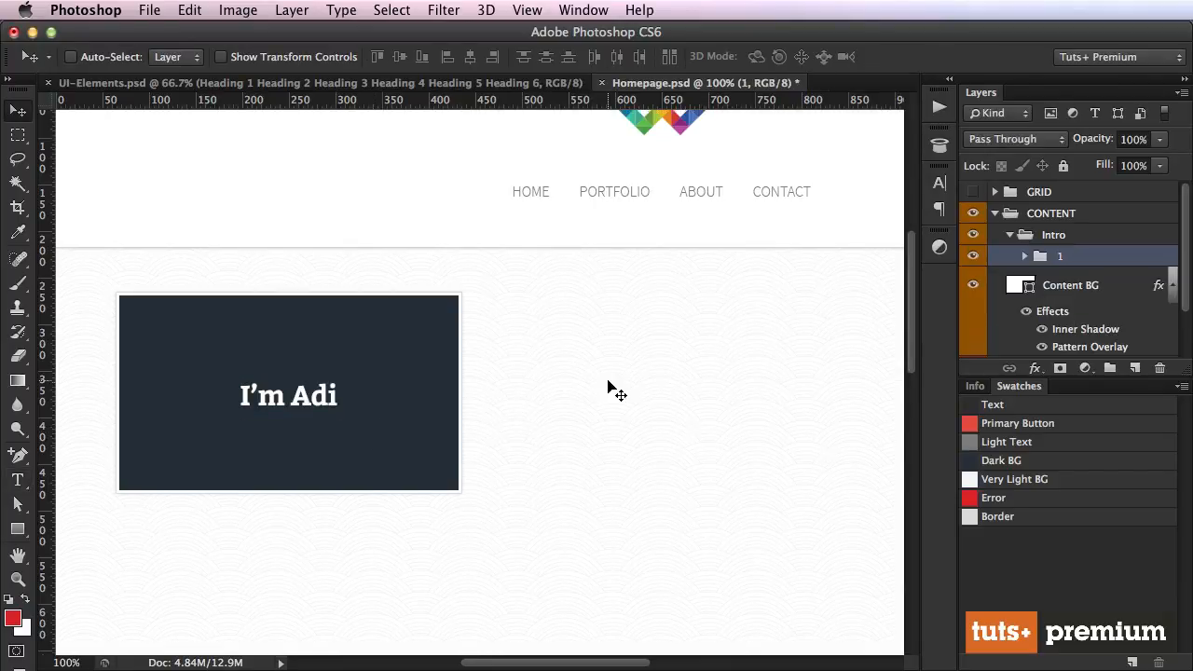
scroll(606, 385, "right", 5)
left_click_drag(197, 408, 572, 397)
key("F2")
key("z")
left_click_drag(406, 296, 540, 380)
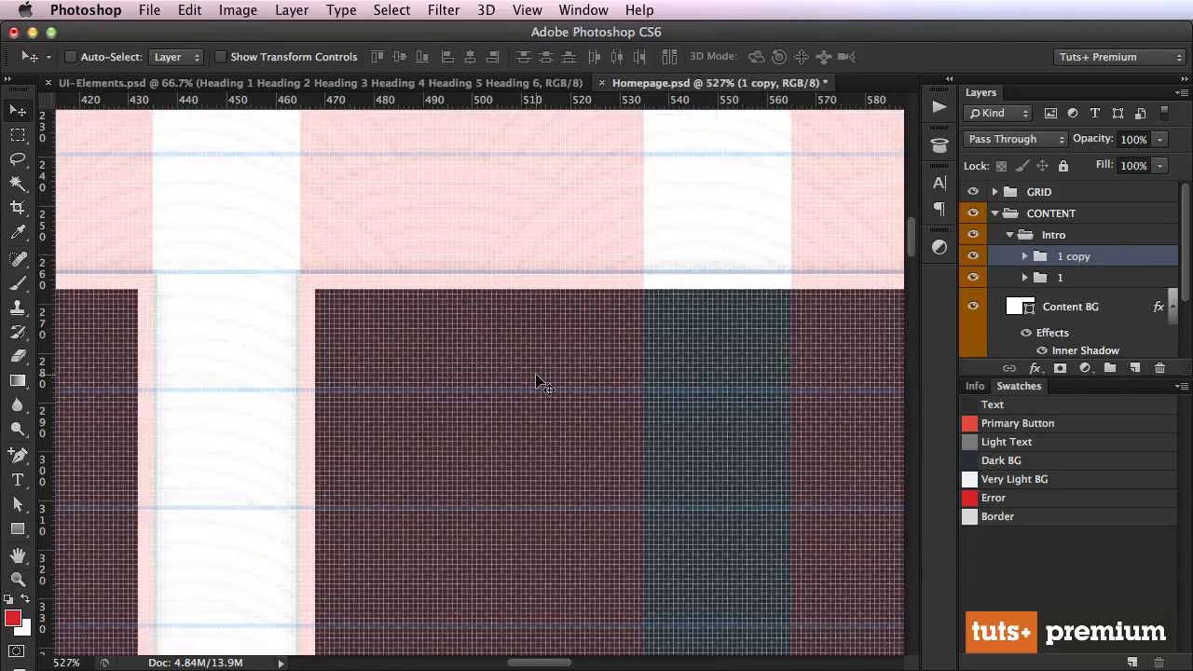
key("ctrl+1")
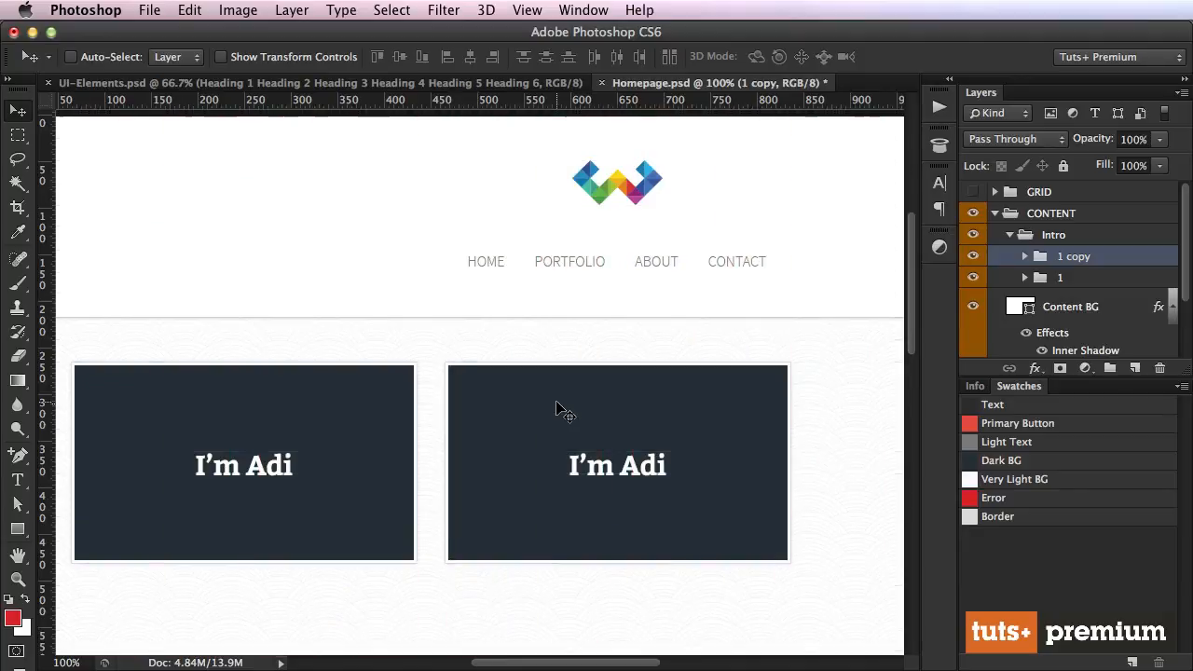
Replace the second box's text with "I create super awesome stuff", breaking the line after "super".
scroll(556, 403, "right", 4)
scroll(557, 403, "down", 5)
key("t")
left_click(557, 390)
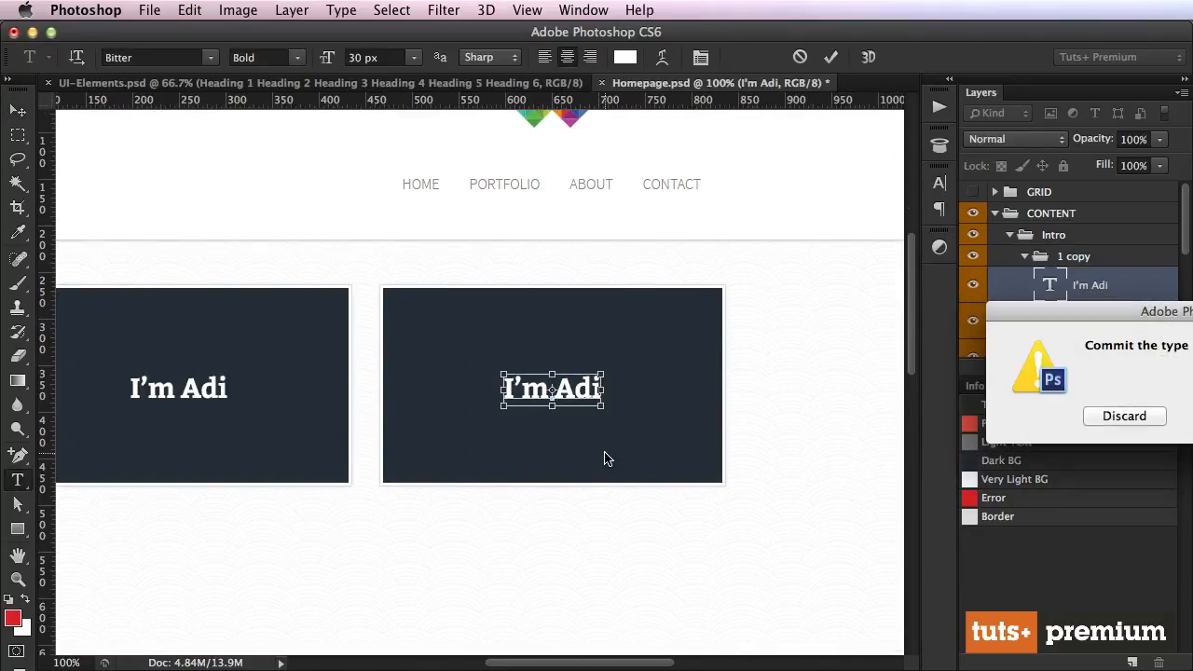
key("Escape")
key("super+a")
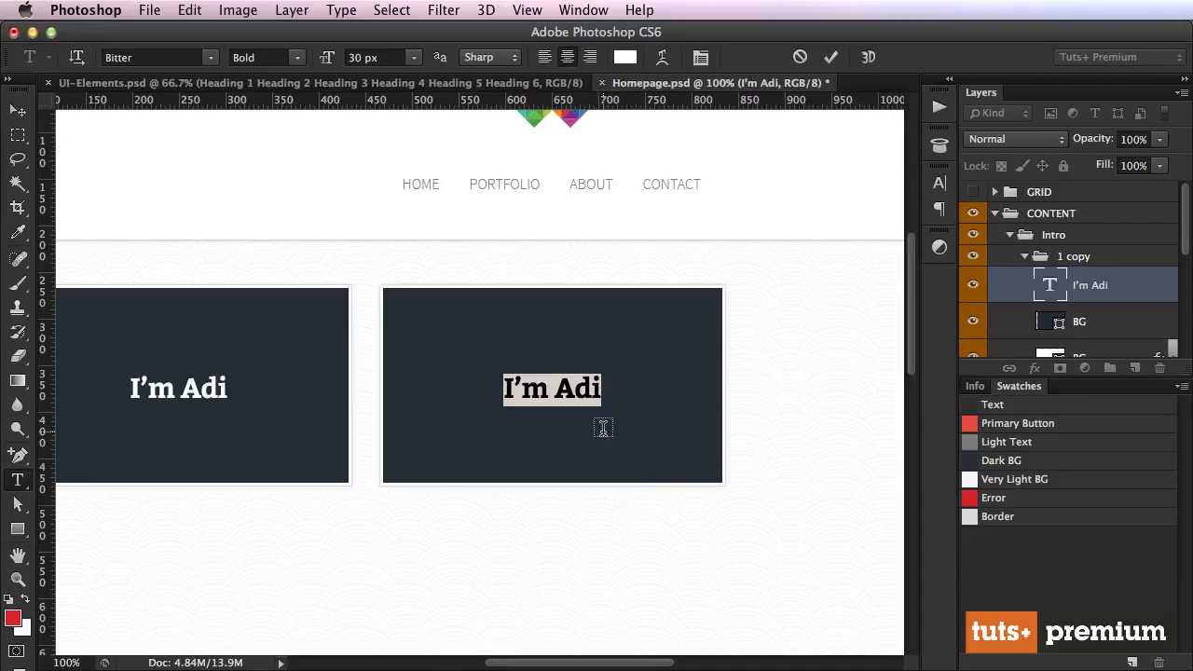
type("I create ")
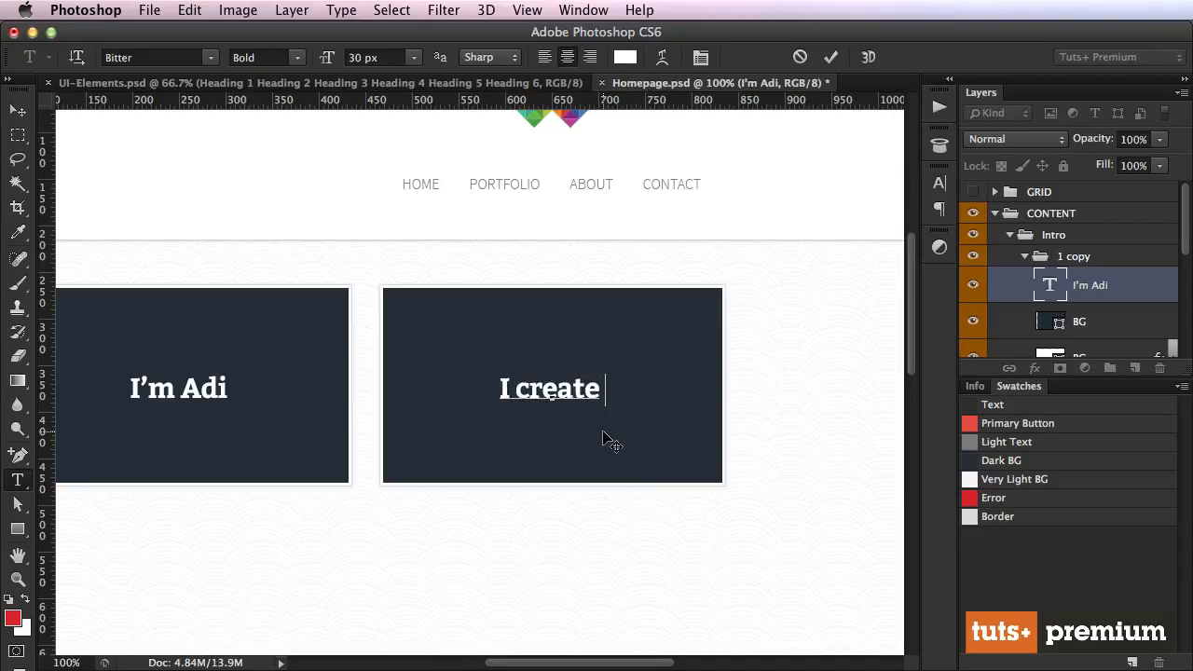
type("super awe")
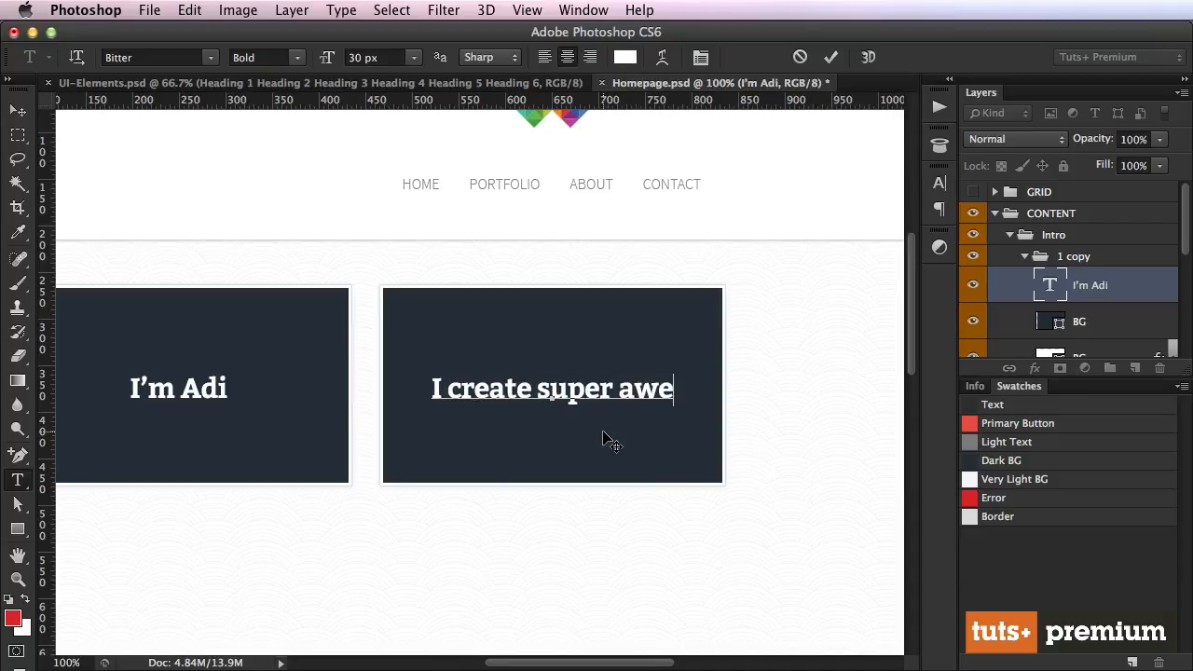
type("some stu")
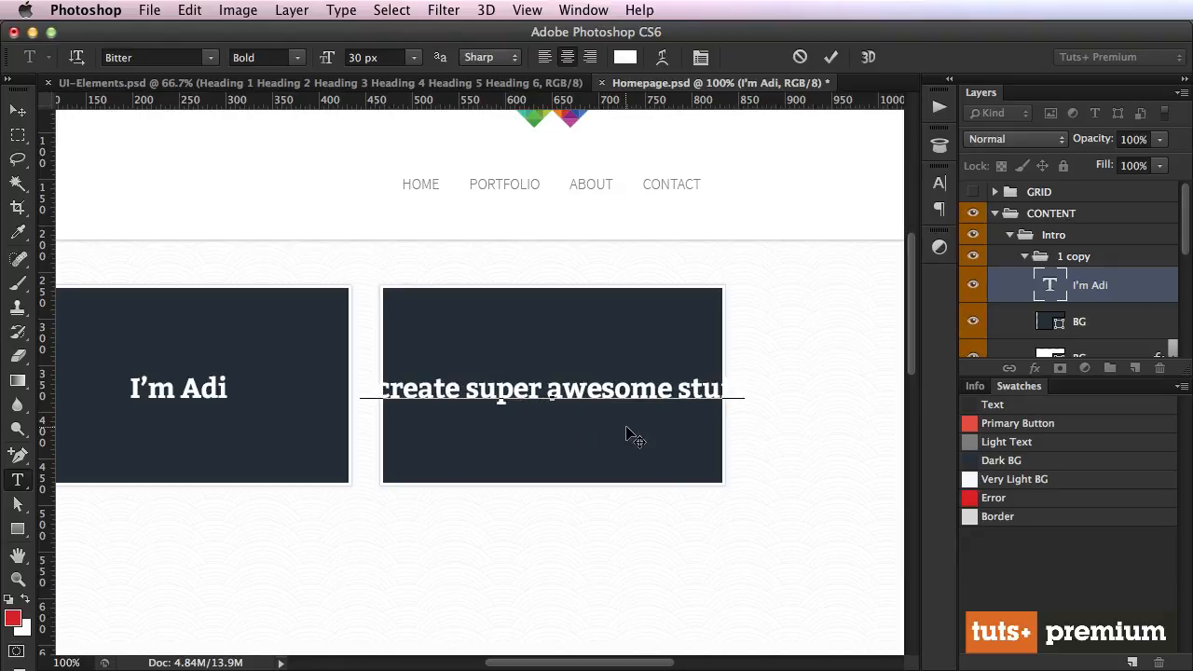
left_click(562, 396)
key("BackSpace")
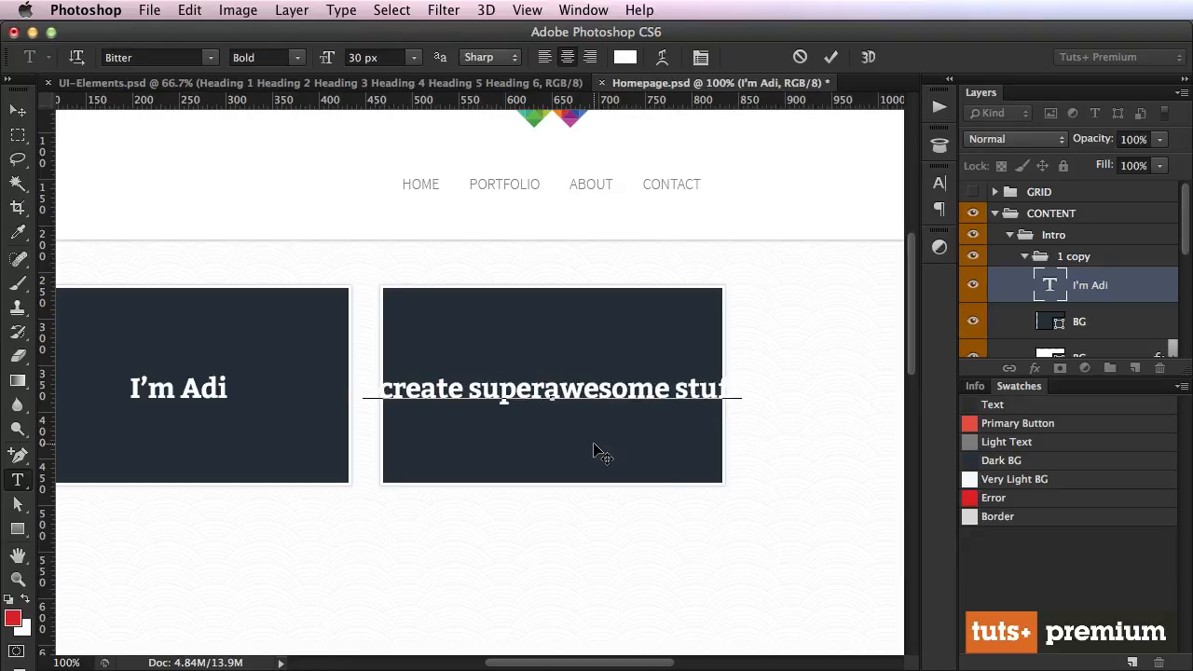
key("Return")
Change the second box's two-line text from Bold to the Regular font style.
key("super+a")
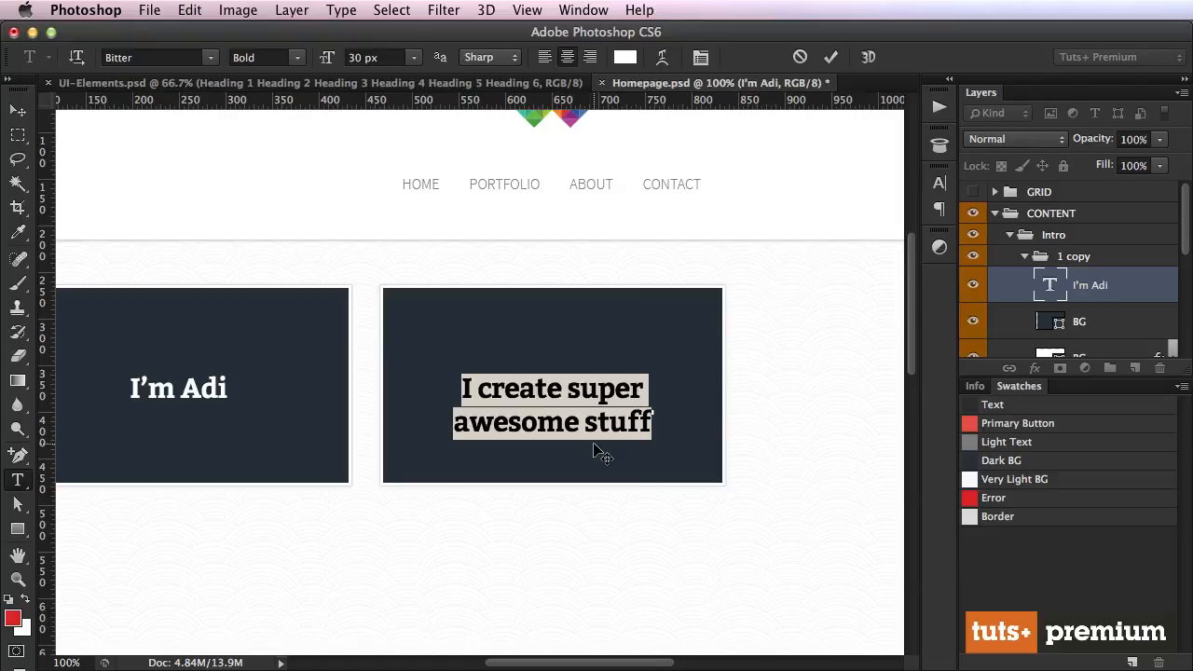
key("super+shift+b")
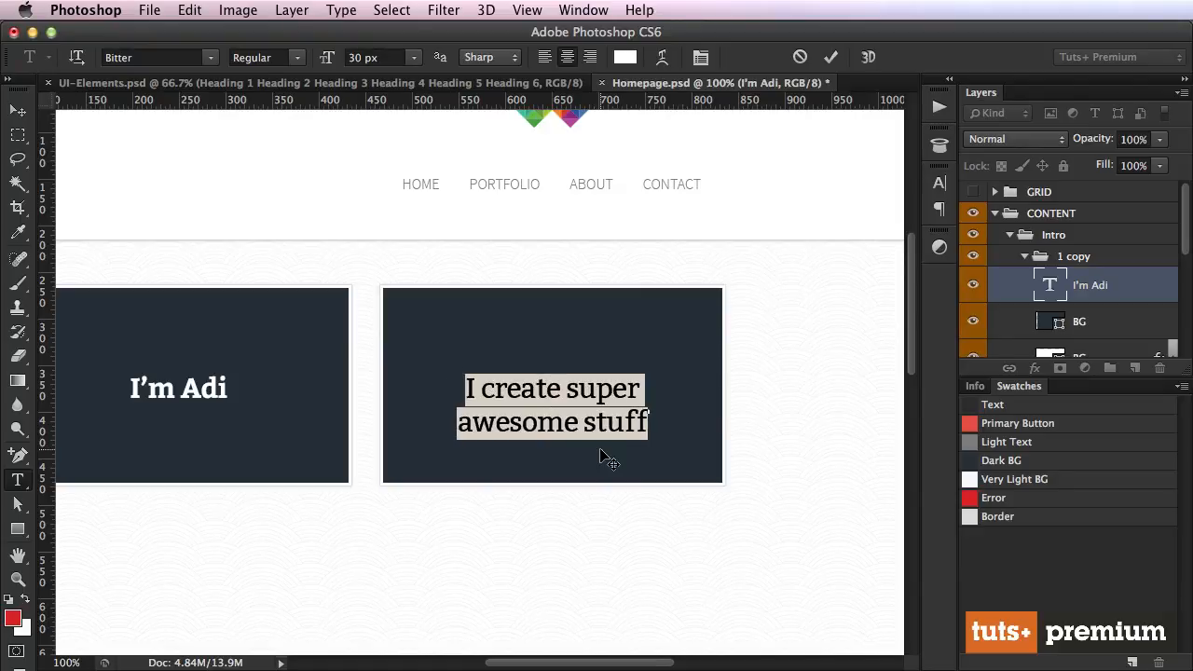
key("super+Return")
Move the two-line text up about 20 px to centre it vertically in the second box, and save the document.
key("v")
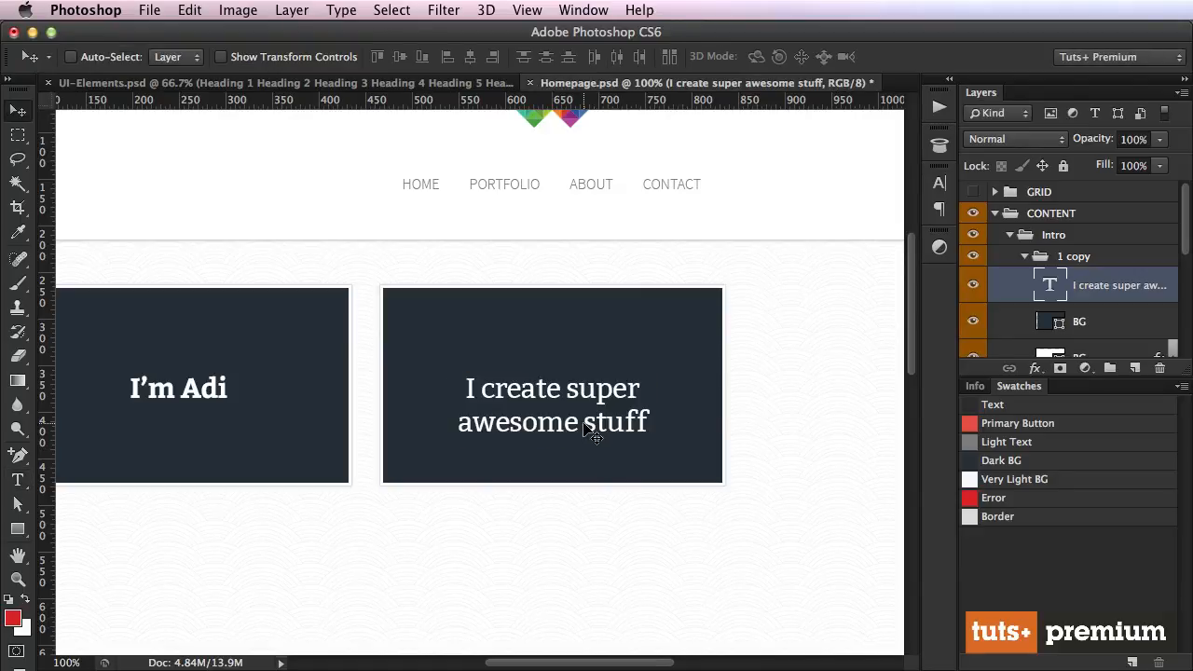
left_click_drag(586, 431, 585, 410)
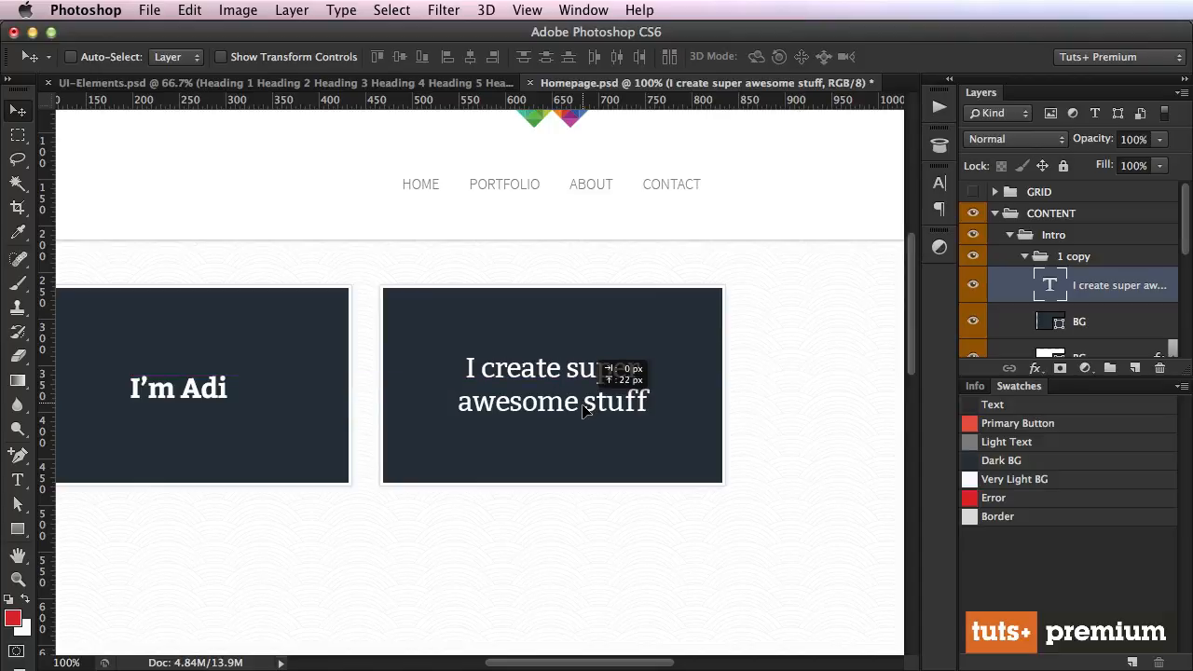
left_click_drag(582, 406, 586, 411)
key("super+s")
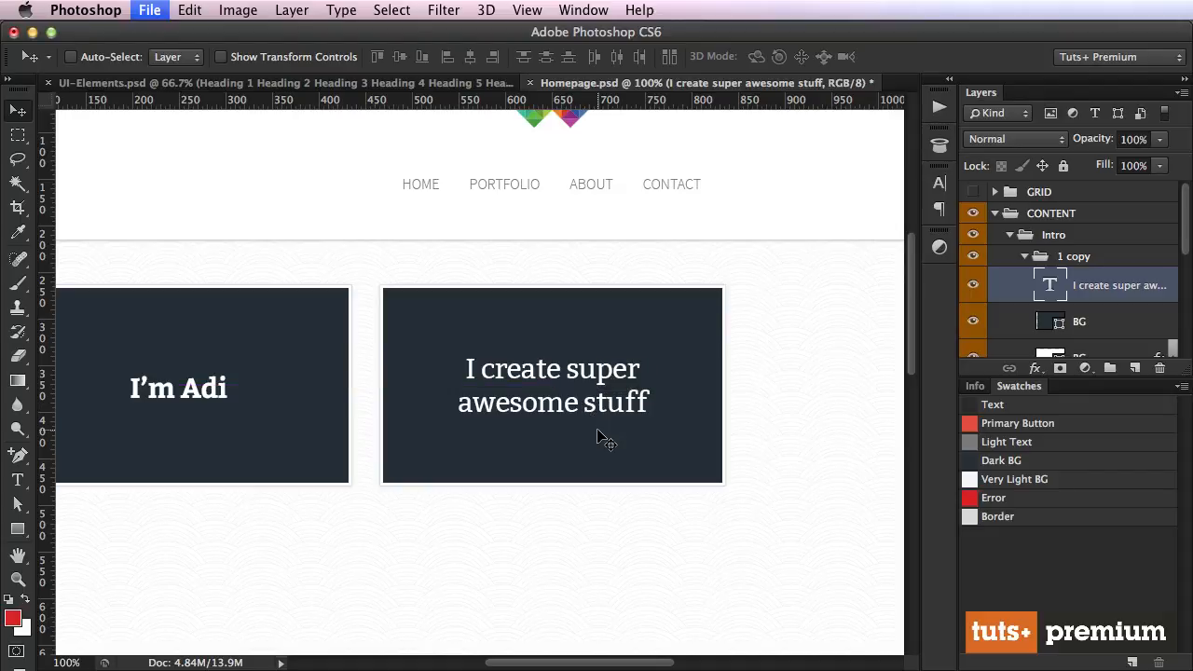
Rename the duplicated box group as 2 and collapse it.
double_click(1060, 258)
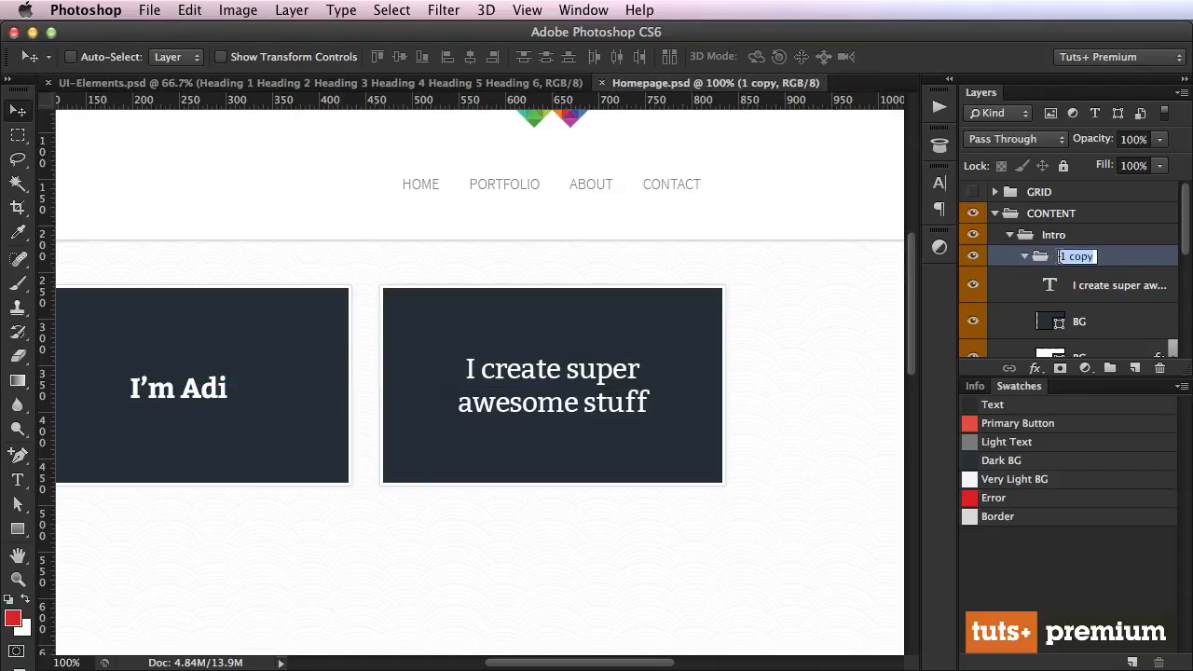
type("2")
key("Return")
left_click(1025, 257)
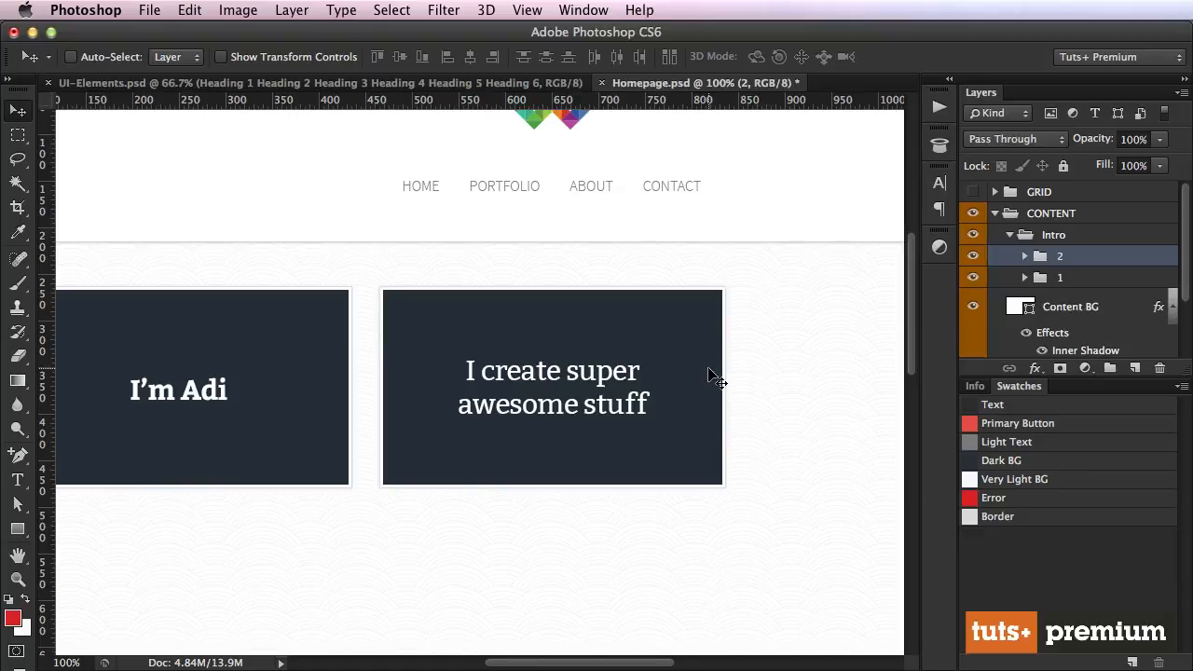
Duplicate box group 2 to the right as a third intro box and align its edges with the grid columns.
scroll(710, 378, "right", 5)
left_click_drag(361, 377, 731, 376)
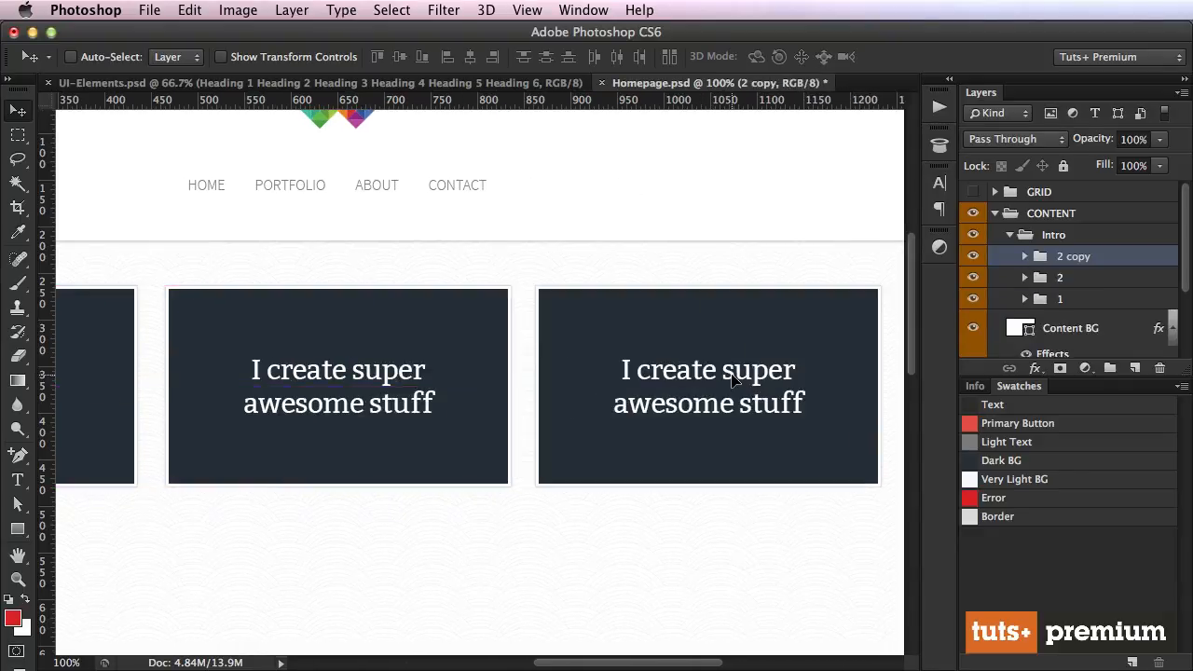
key("F2")
scroll(763, 413, "right", 3)
key("super+space")
left_click_drag(407, 283, 501, 352)
key("Right")
key("super+1")
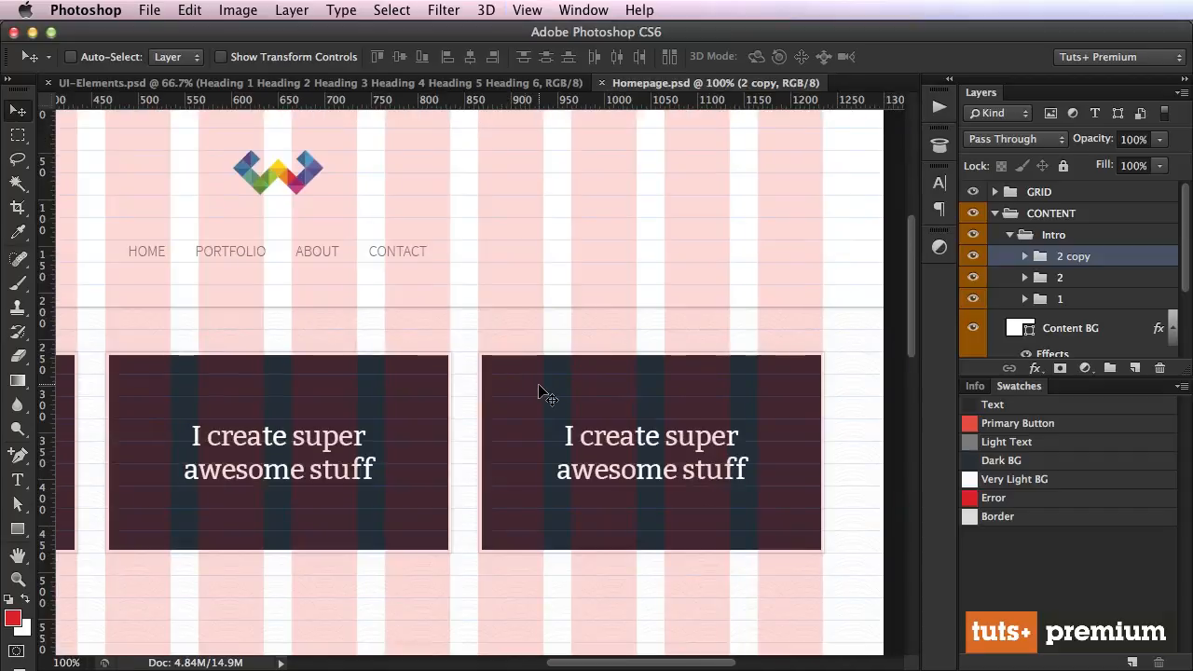
key("F2")
Replace the third box's text with "I'm available for freelance projects", breaking the line after "for".
scroll(559, 394, "left", 3)
key("t")
left_click(787, 457)
key("super+a")
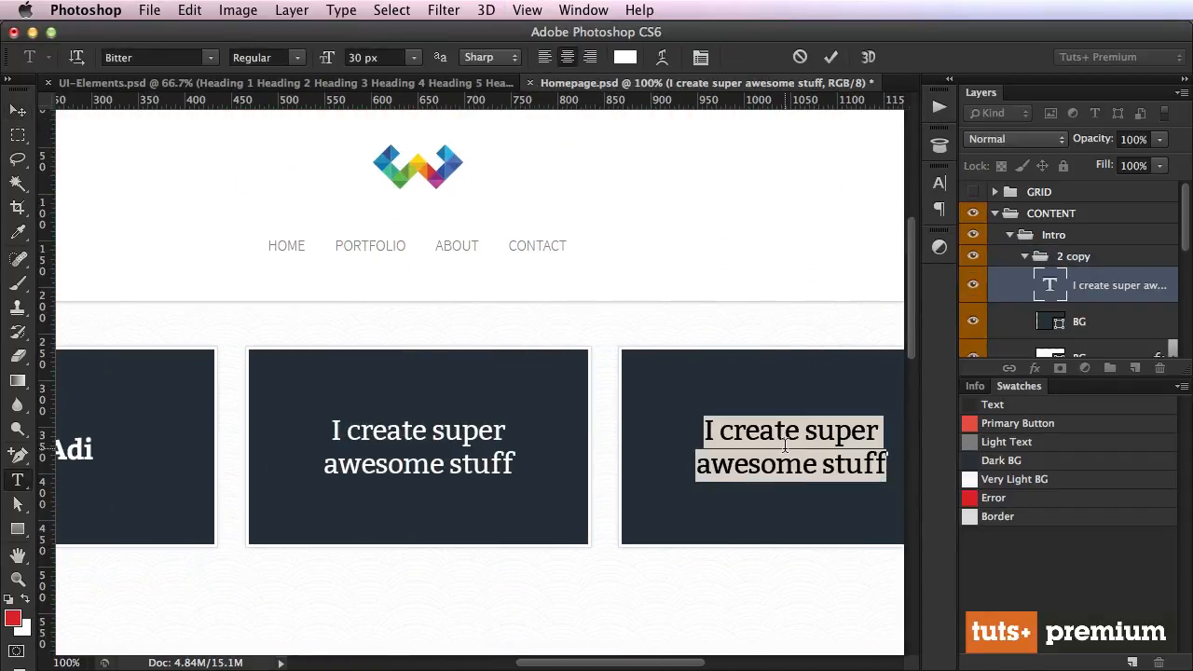
key("BackSpace")
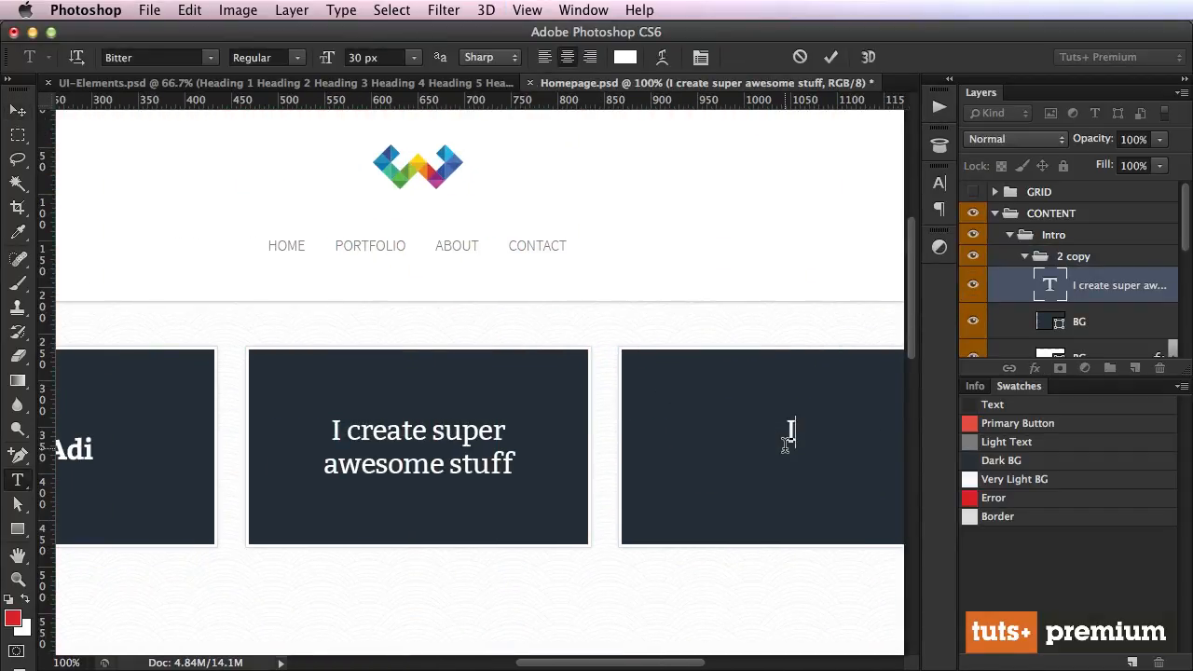
type("I'm available for")
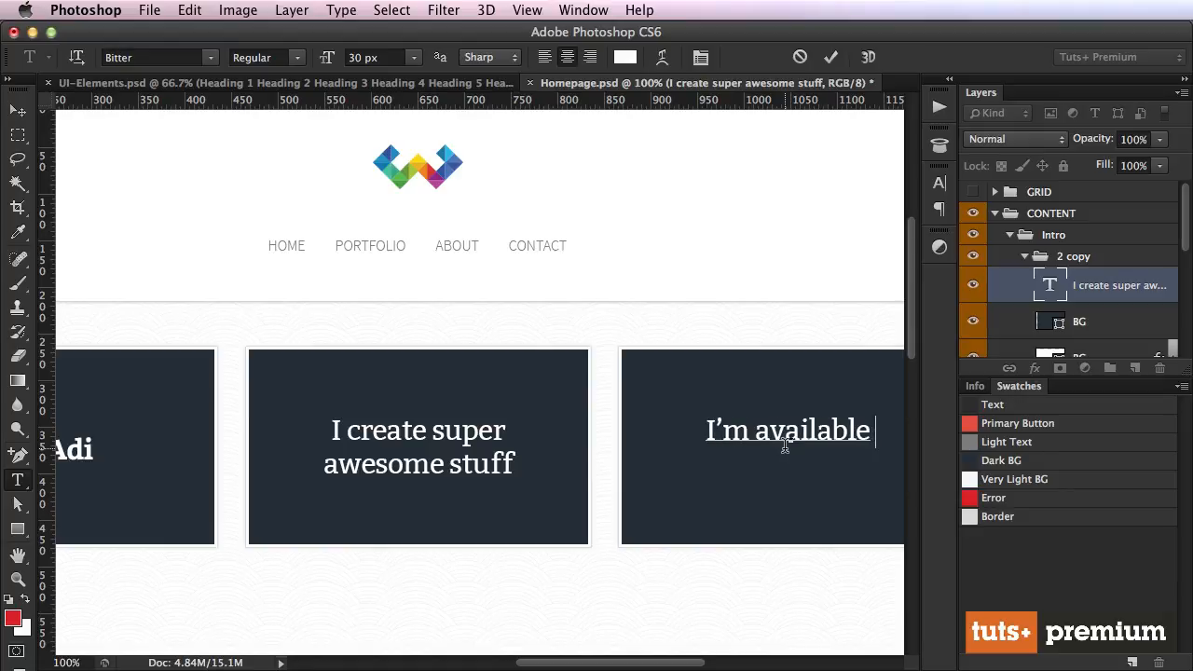
key("Return")
type("freel")
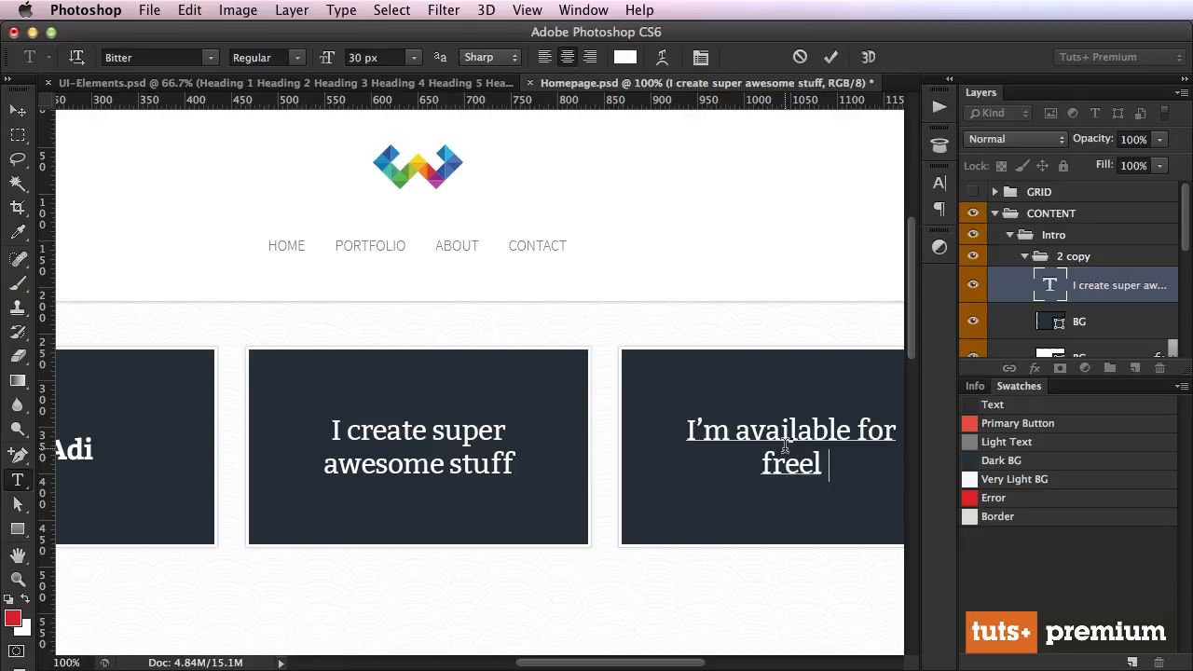
type("ance projects")
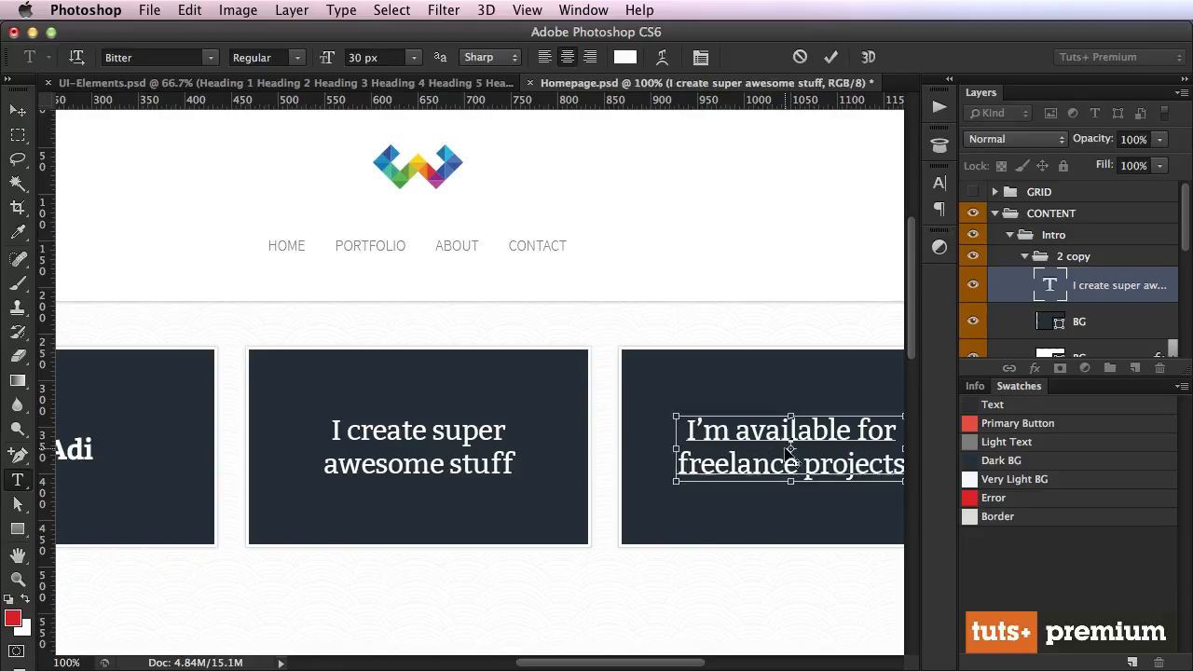
key("super+Return")
Set the leading of the second box's two-line text to 42 px.
scroll(758, 455, "right", 3)
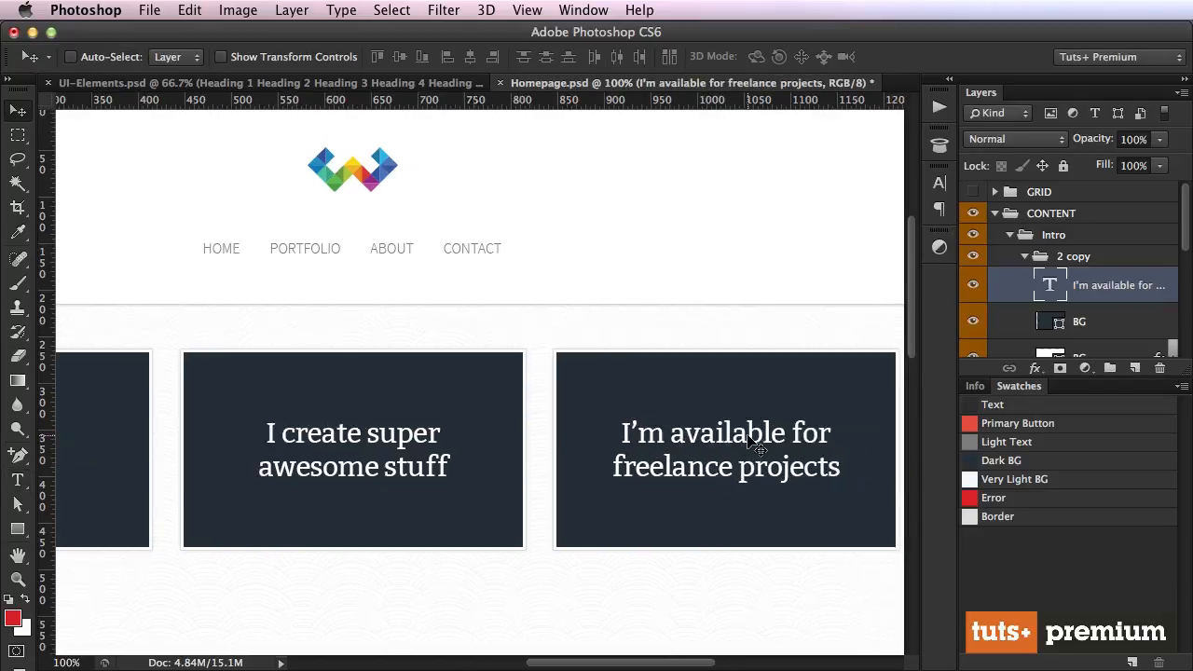
double_click(363, 433)
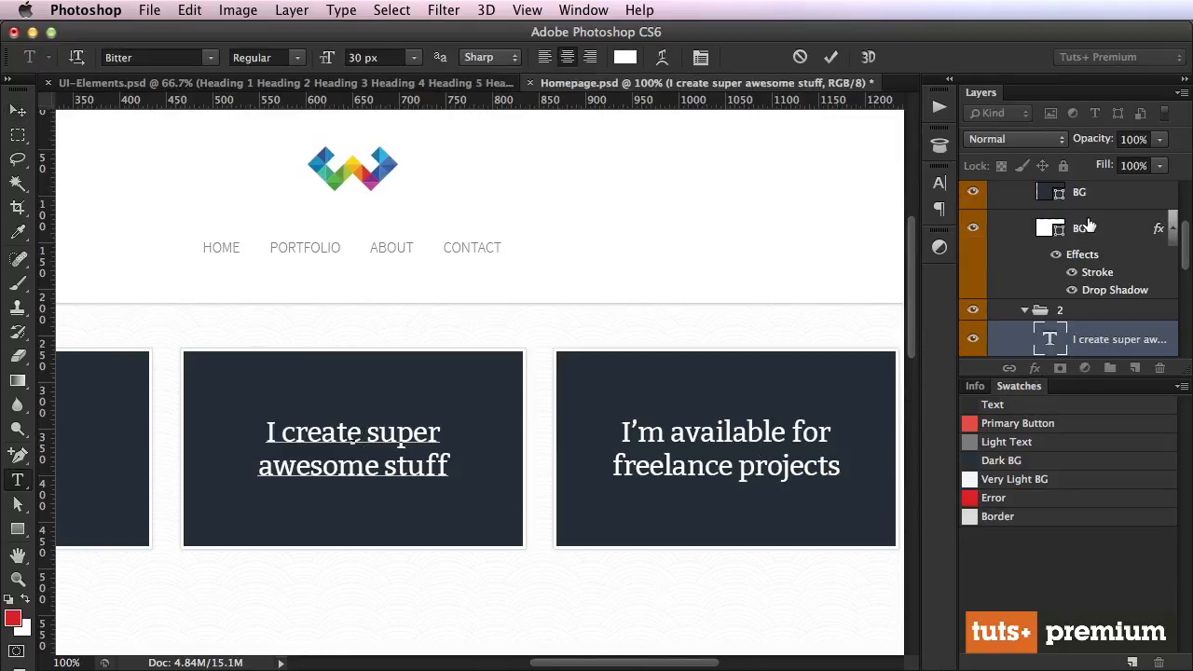
left_click(939, 182)
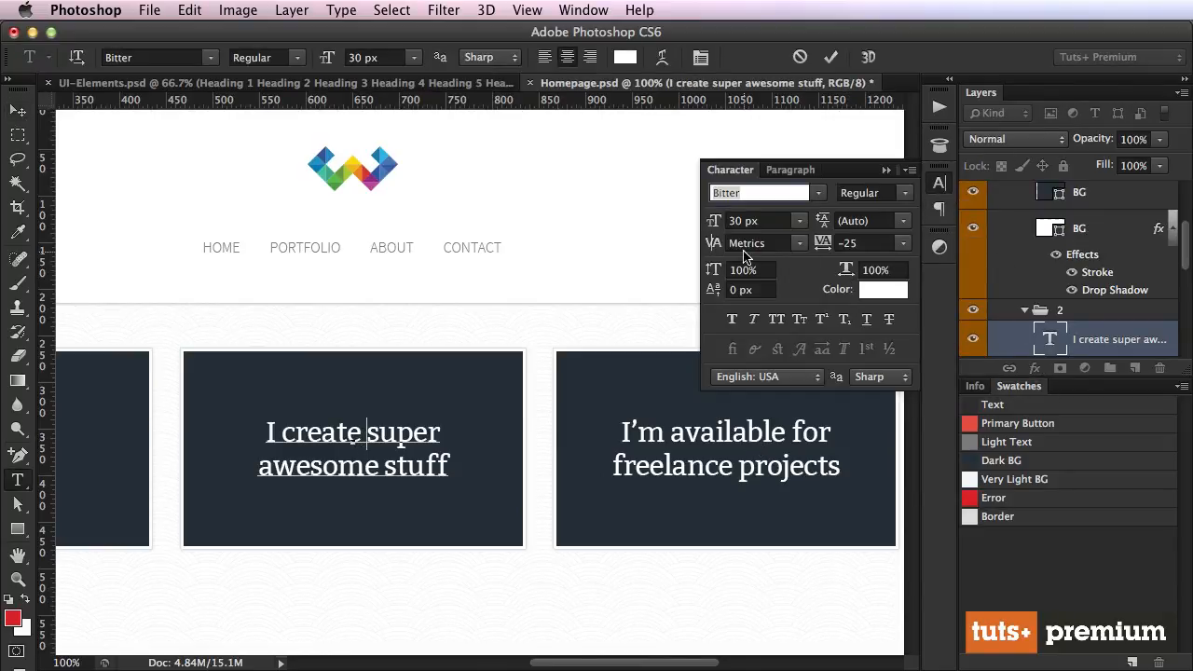
key("super+a")
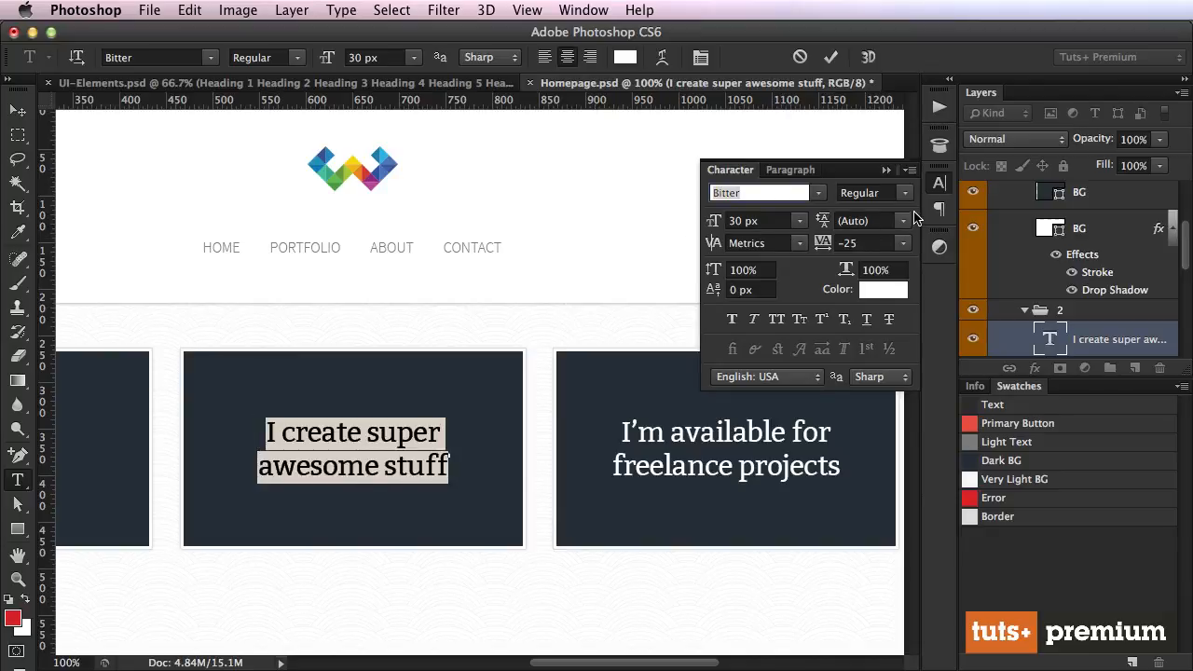
left_click(880, 221)
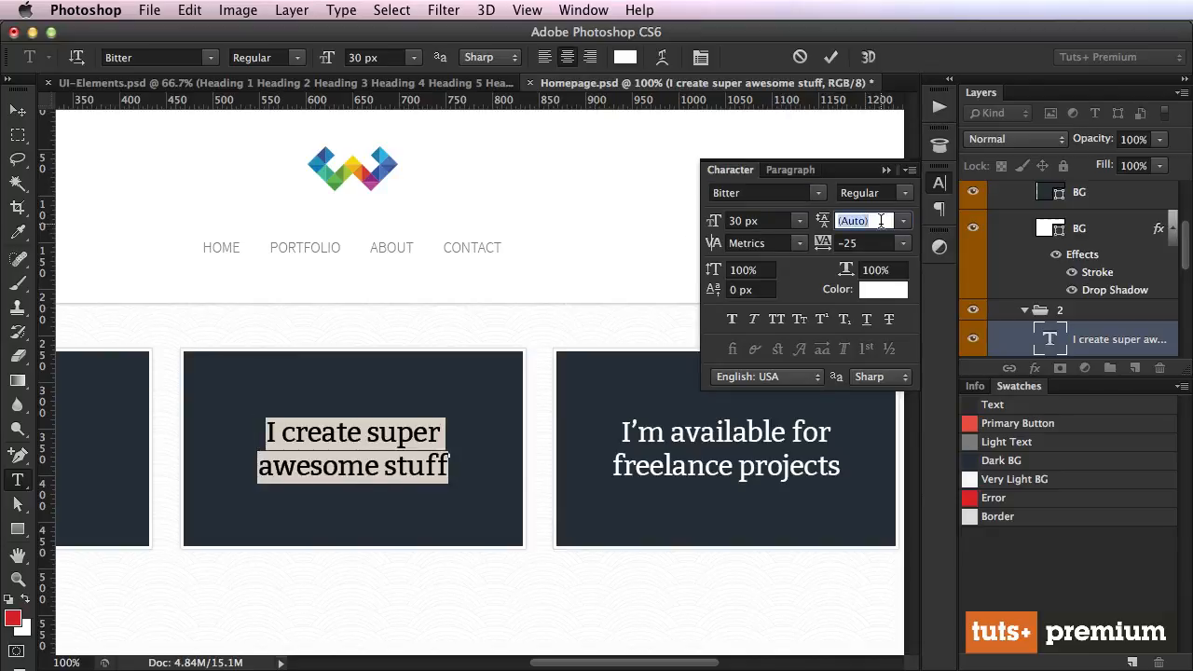
type("40")
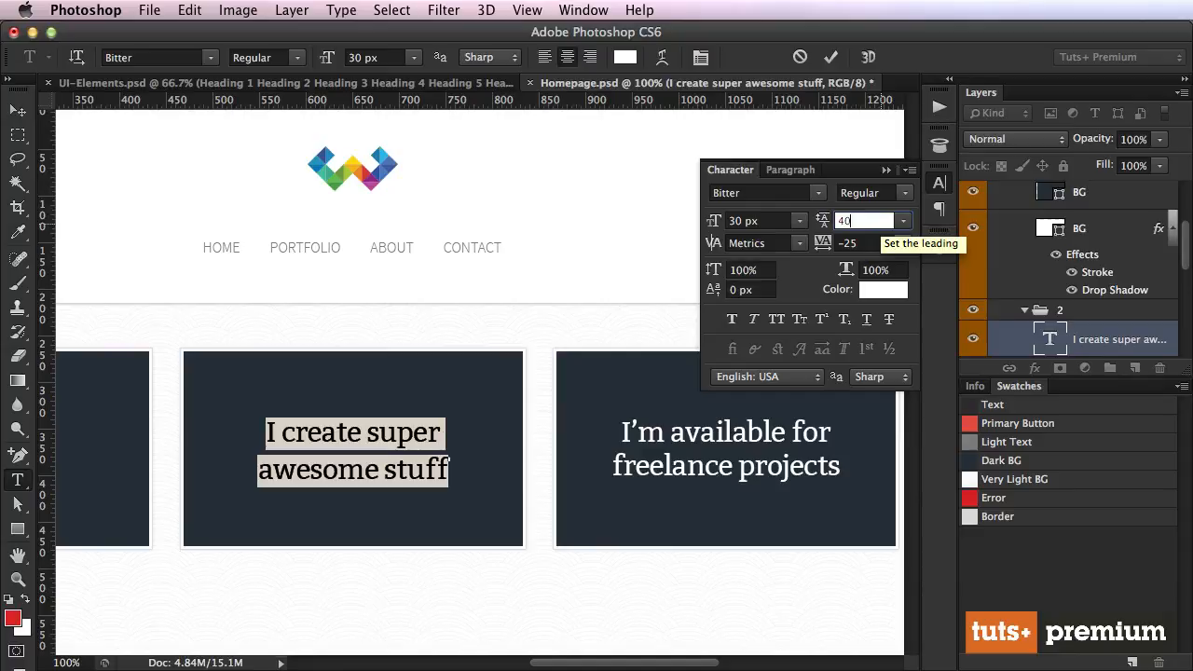
key("BackSpace")
type("2")
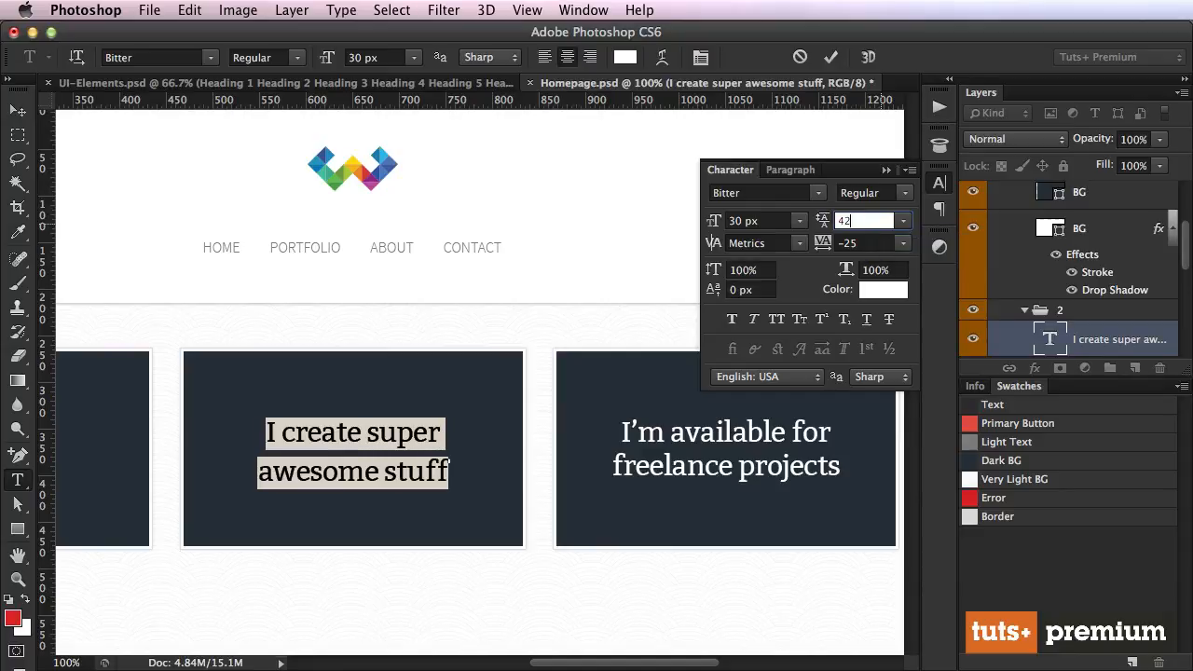
key("Return")
key("super+Return")
key("v")
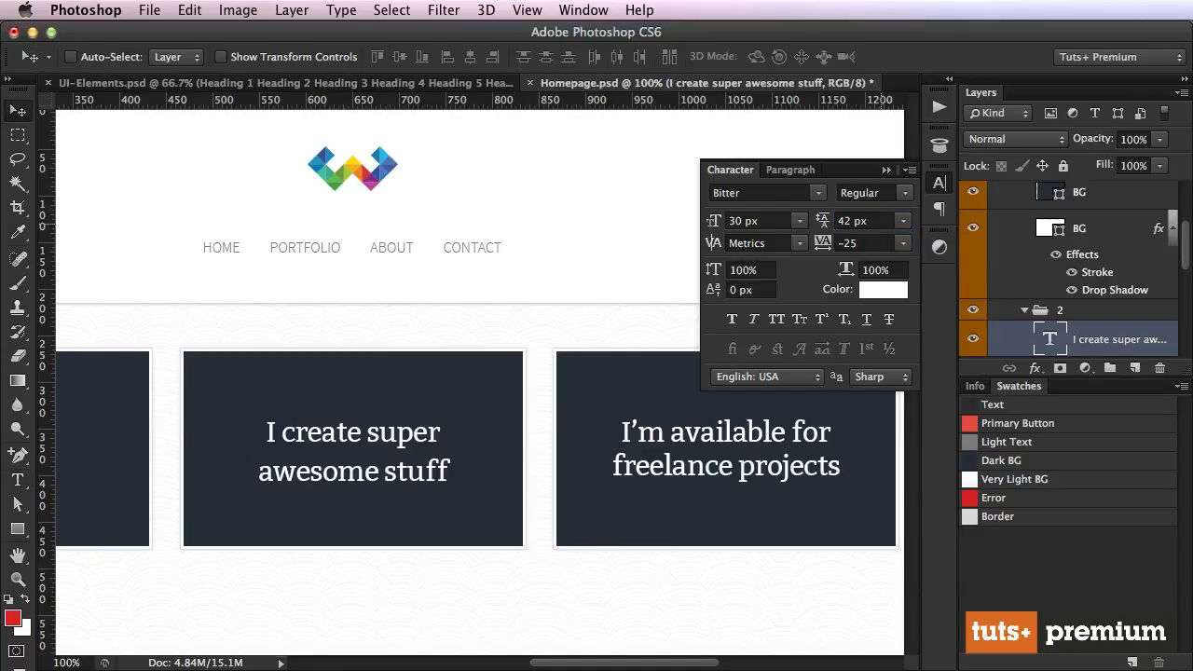
Set the leading of the third box's text to 42 px and collapse the character settings.
key("t")
left_click(709, 443)
key("ctrl+a")
left_click(870, 220)
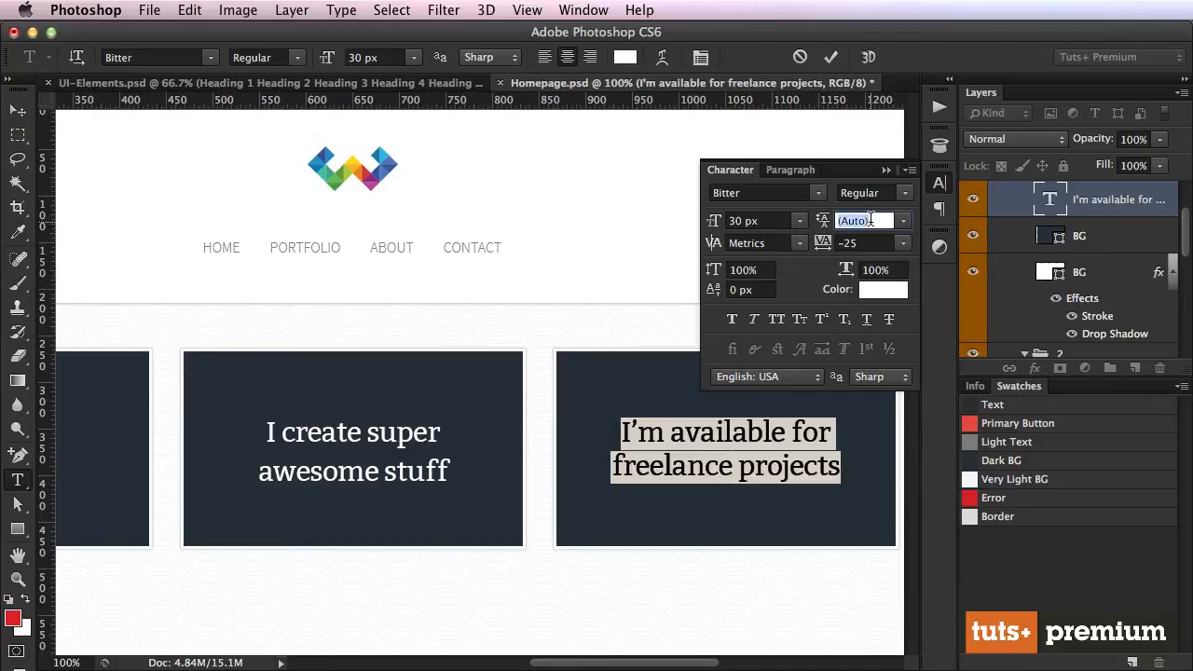
type("42")
key("Return")
key("super+Return")
key("v")
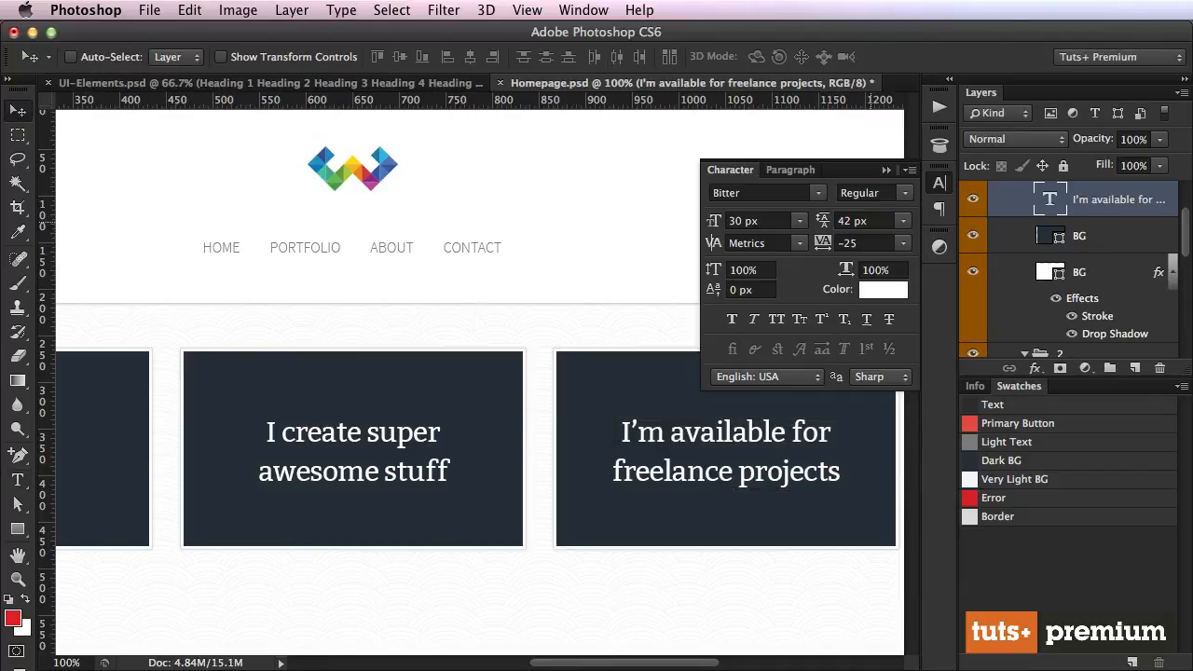
left_click(886, 171)
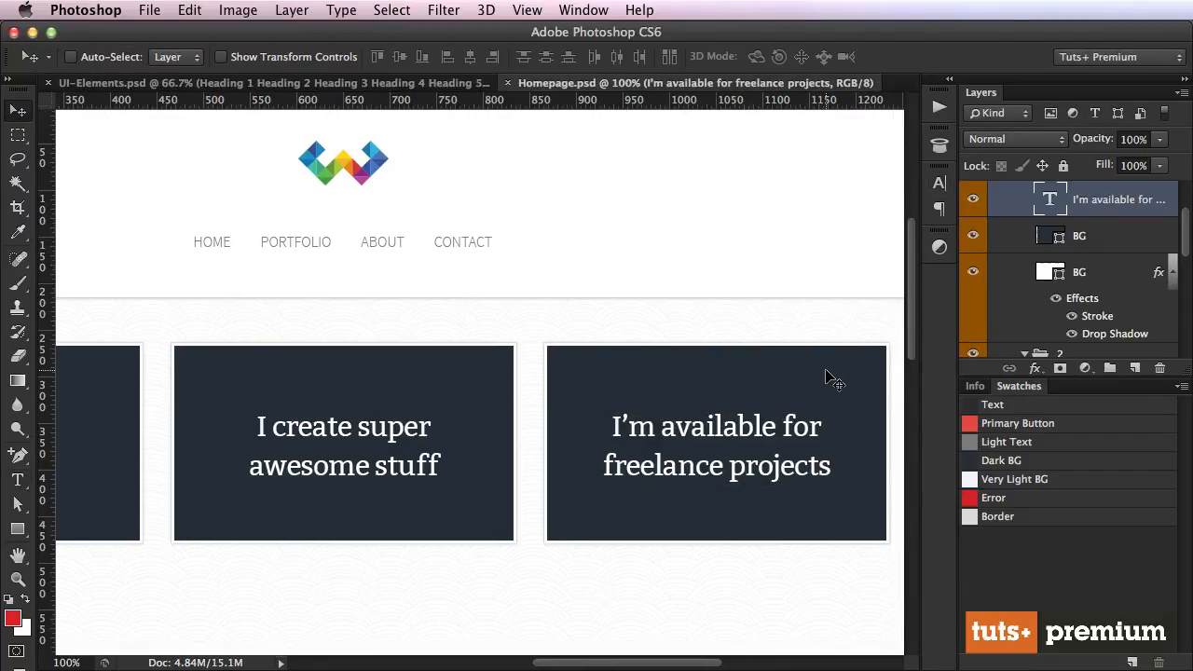
Recolour the second box's text with the light blue sampled from the logo's upper tip (RGB 46, 180, 232).
key("t")
left_click(360, 448)
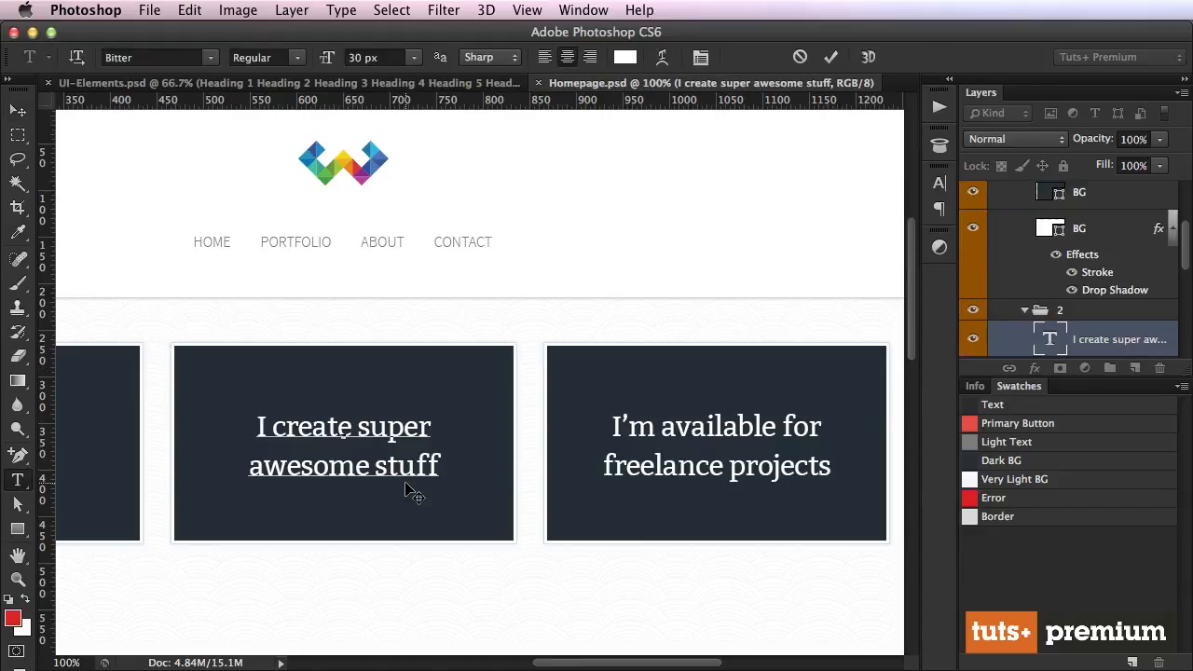
key("ctrl+a")
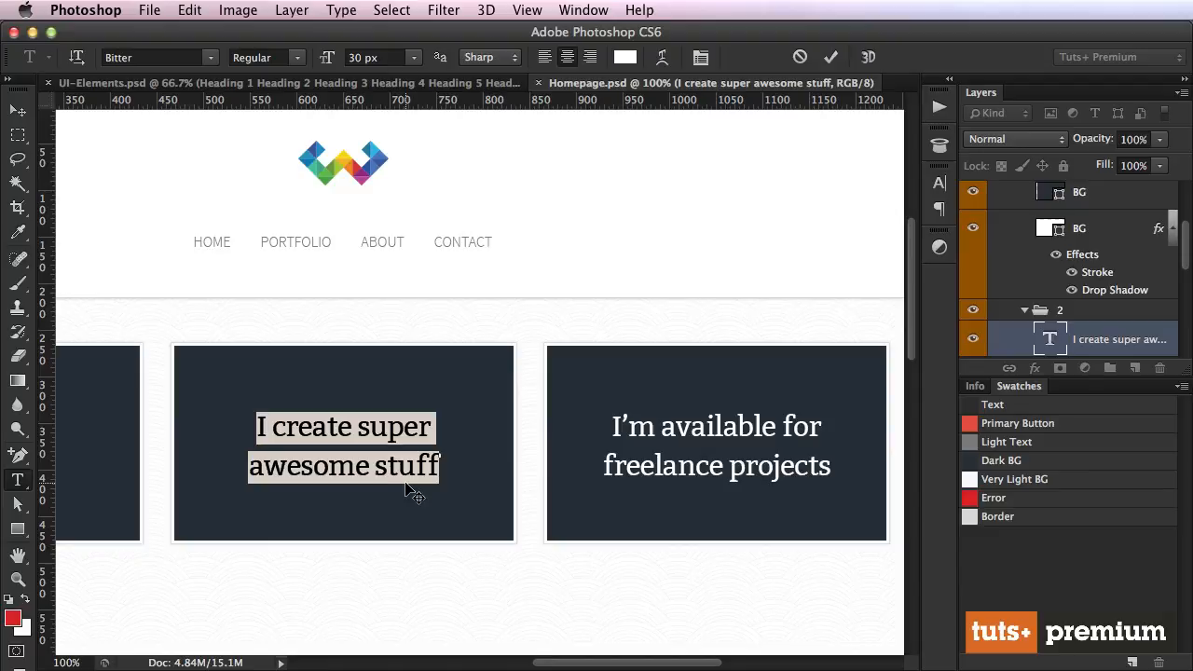
scroll(513, 453, "left", 5)
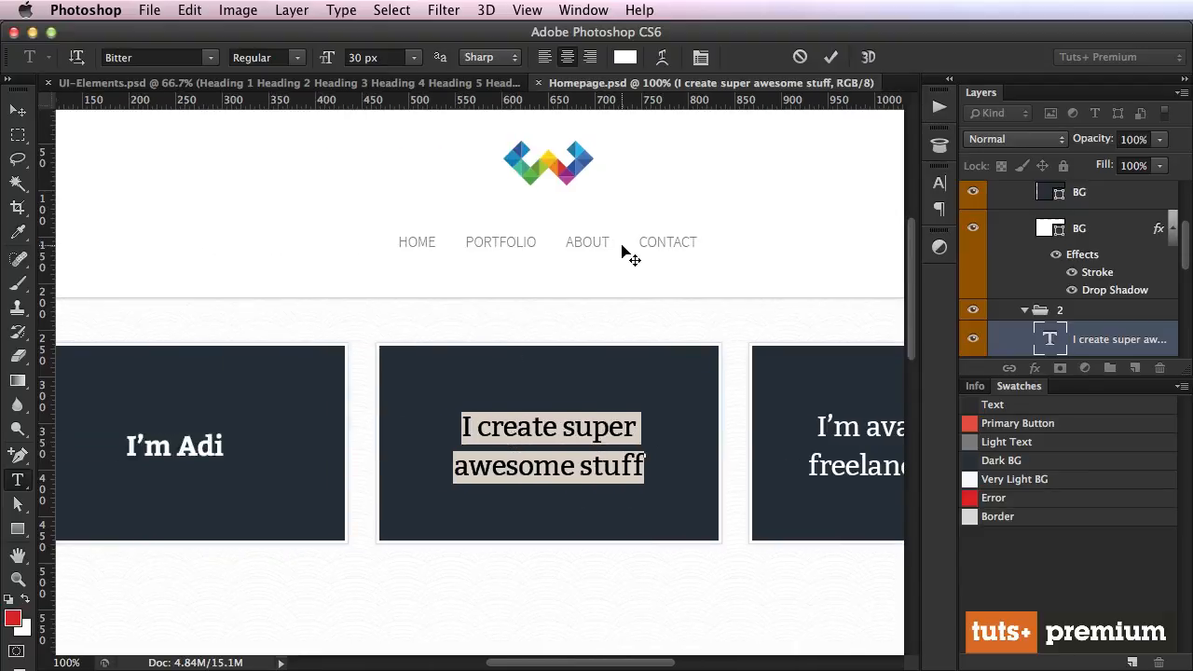
scroll(618, 261, "down", 5)
scroll(508, 421, "up", 7)
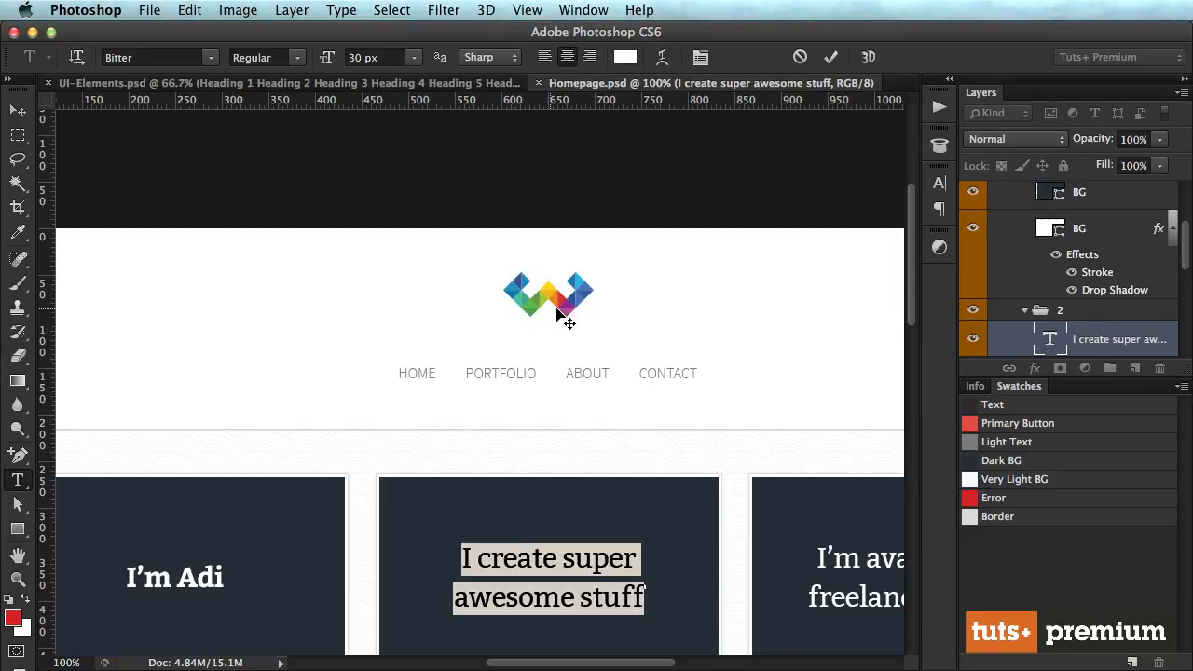
left_click(634, 58)
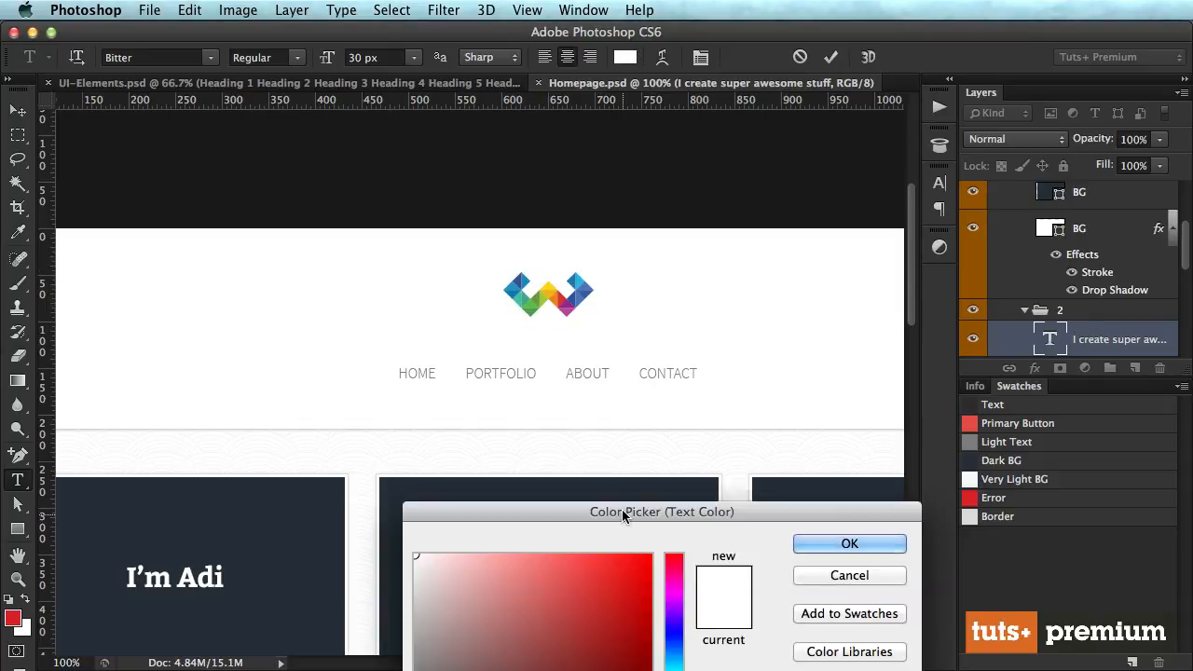
left_click_drag(624, 510, 906, 278)
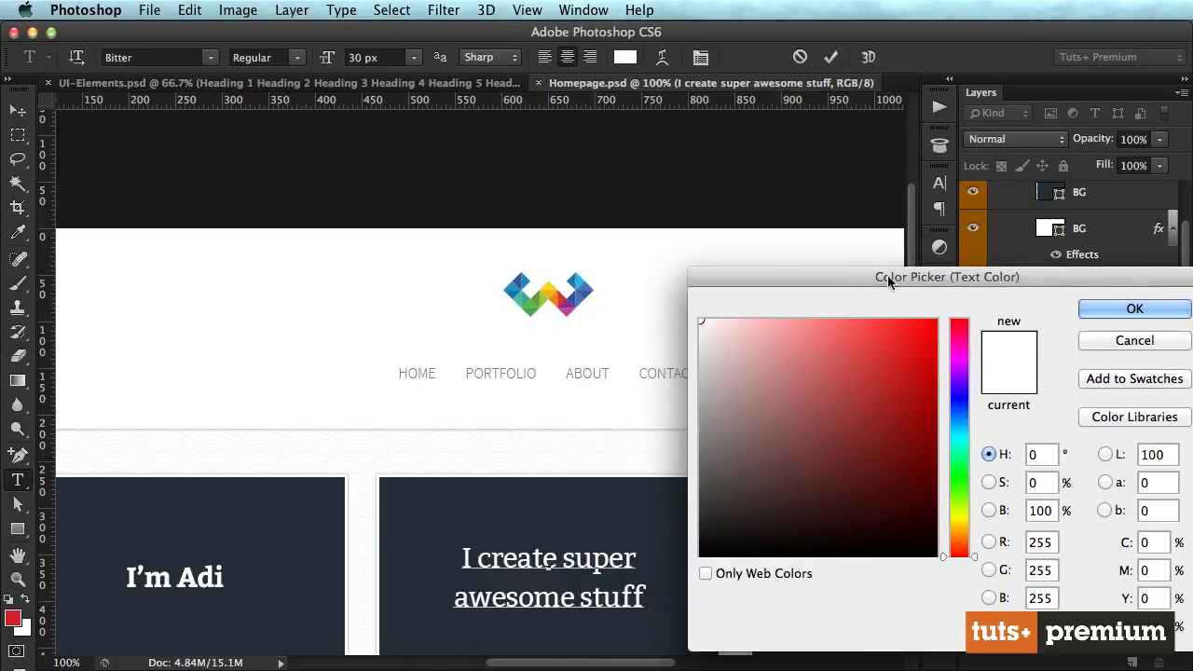
left_click(582, 278)
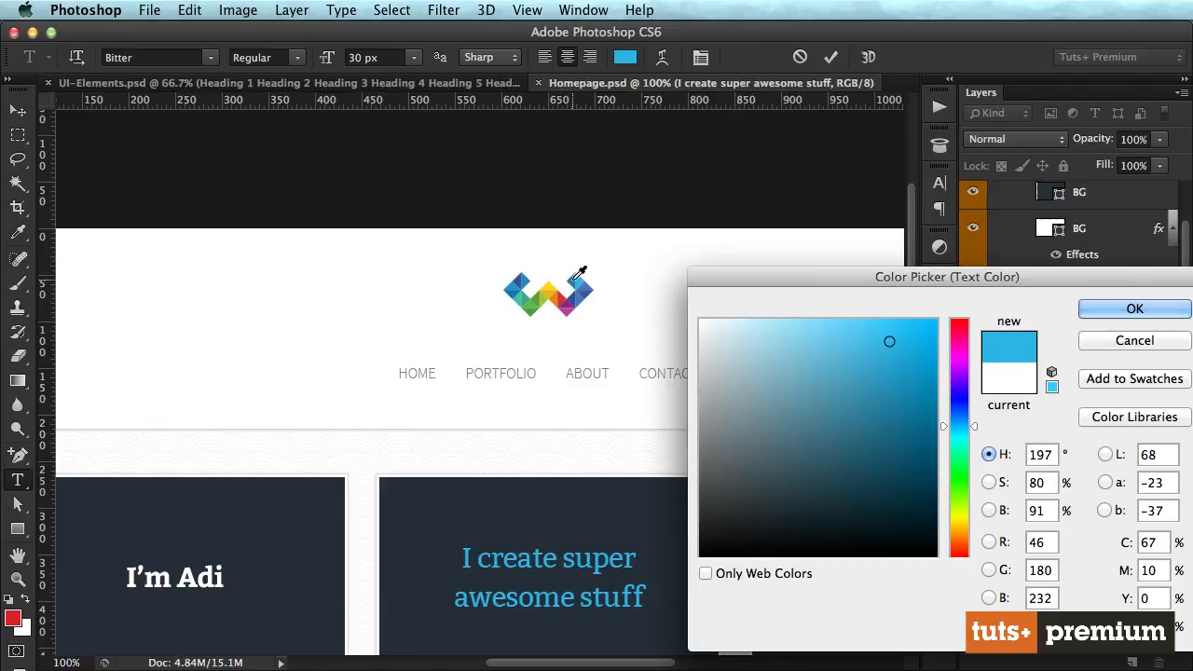
left_click(575, 280)
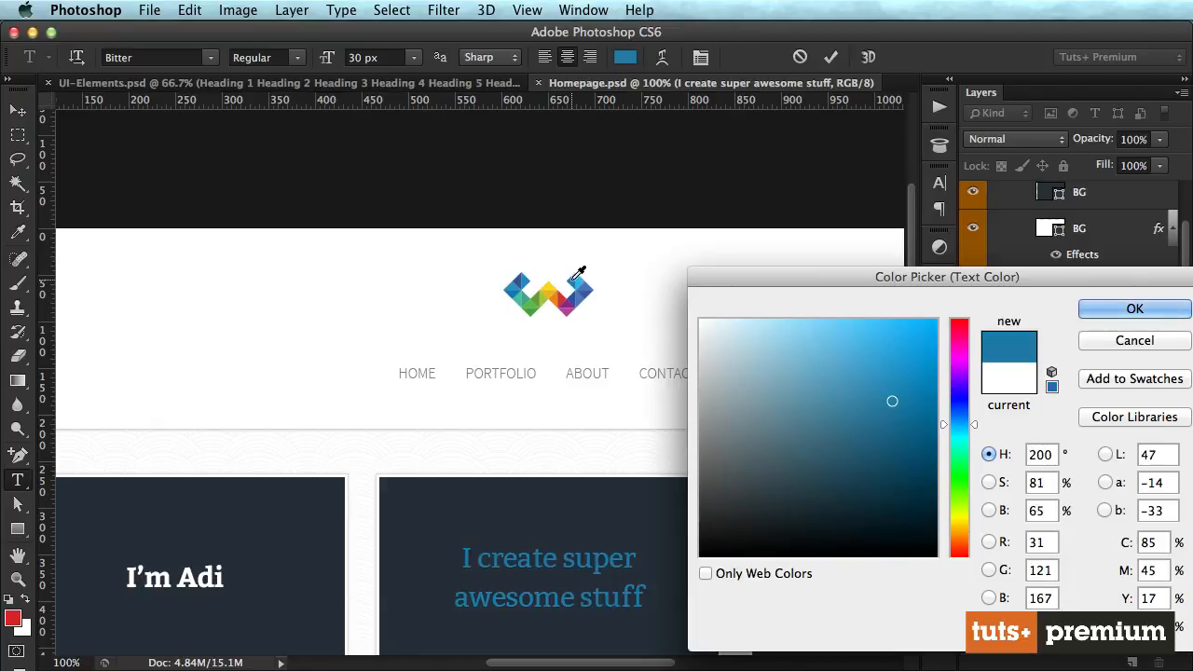
left_click(511, 287)
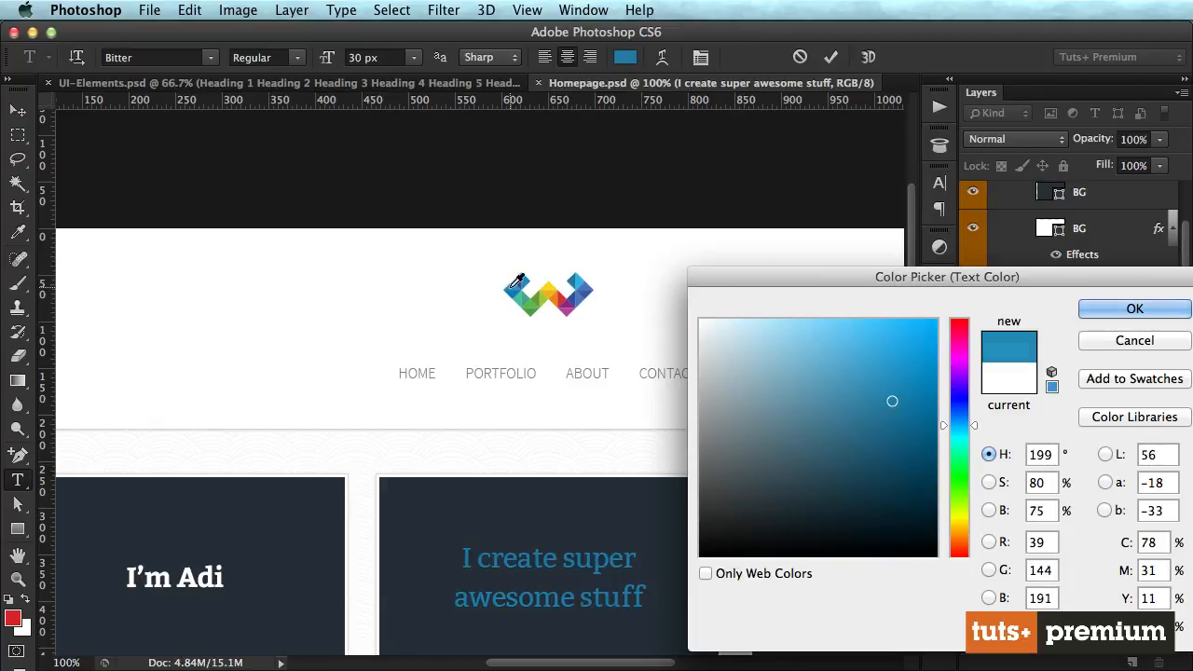
left_click(582, 282)
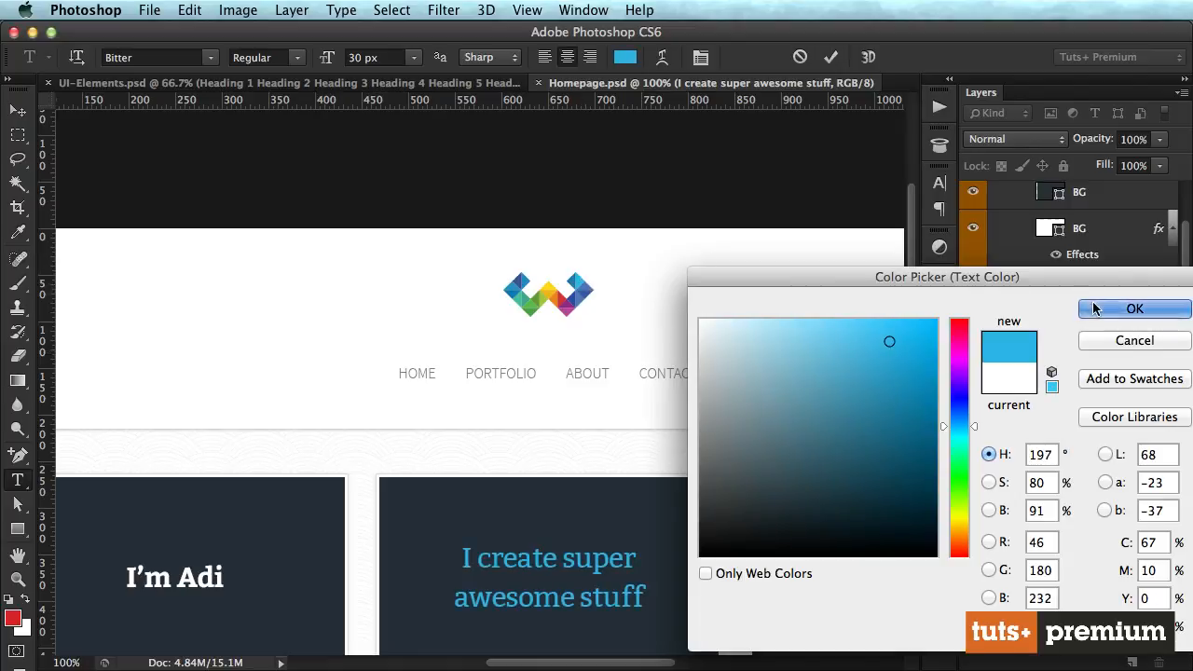
key("Return")
scroll(807, 386, "down", 3)
key("super+Return")
Recolour the third box's text with the lime green sampled from the logo (RGB 166, 198, 58) and save the document.
scroll(806, 378, "right", 5)
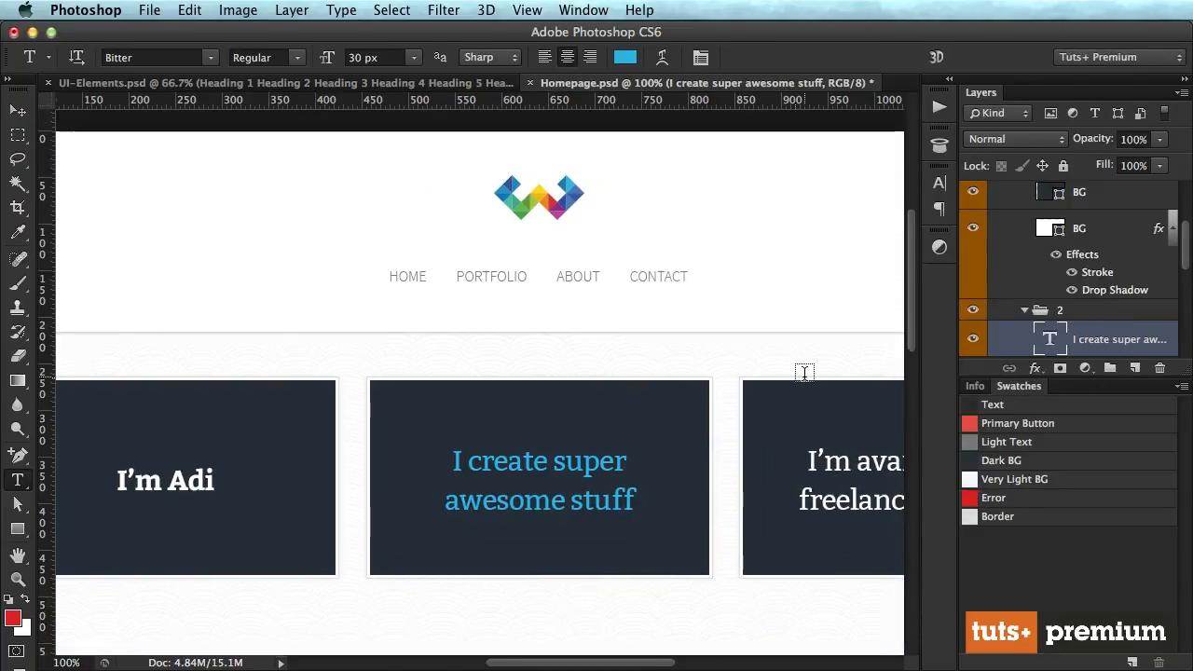
left_click(705, 488)
key("super+a")
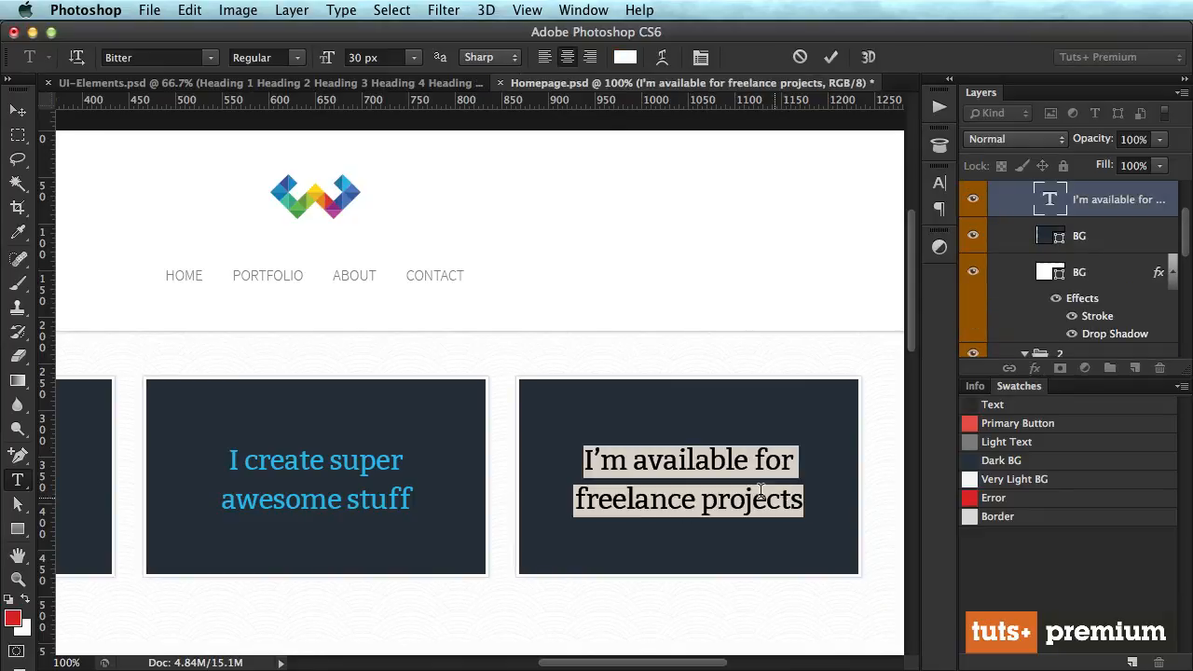
left_click(625, 57)
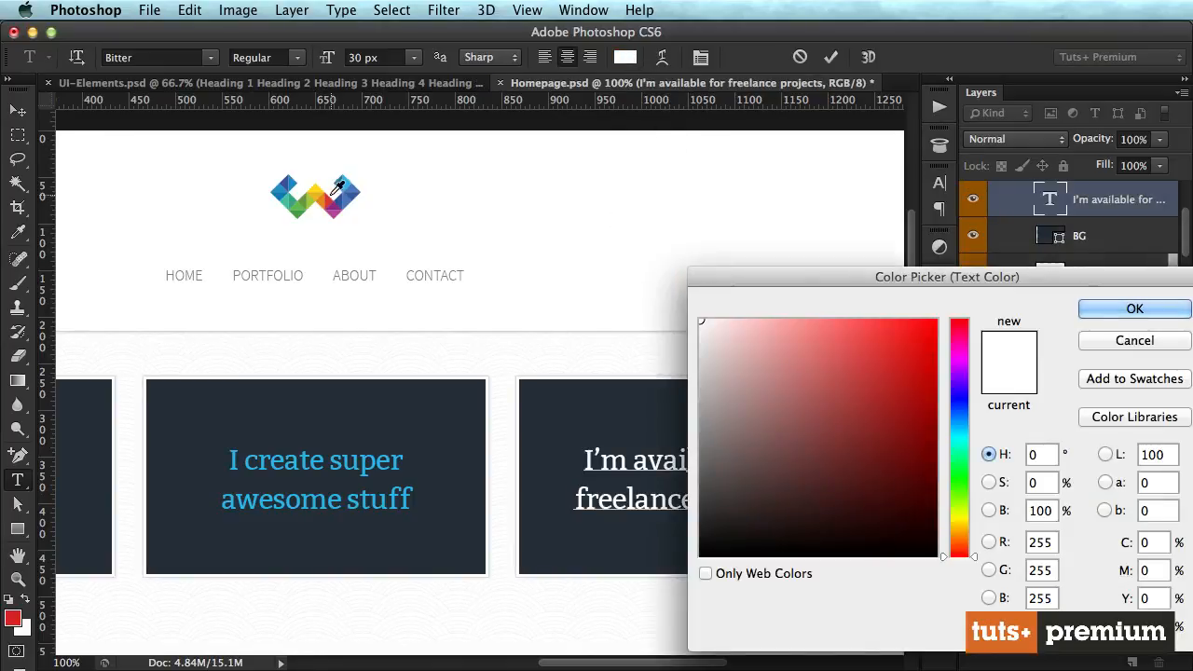
left_click(299, 205)
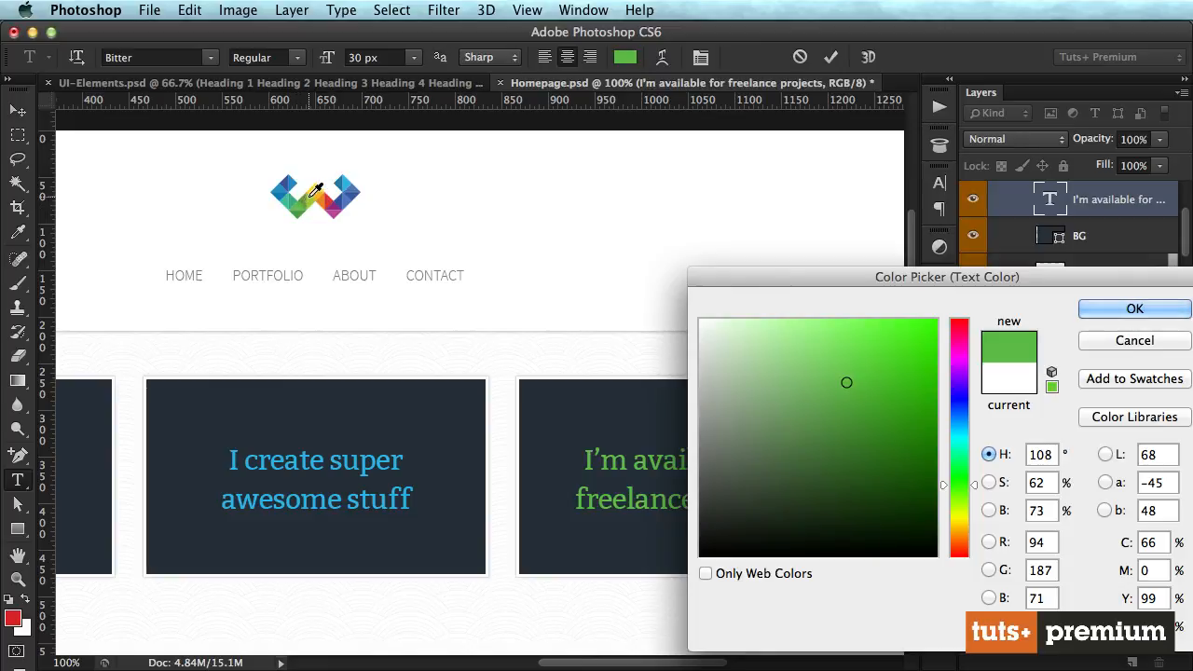
left_click(316, 195)
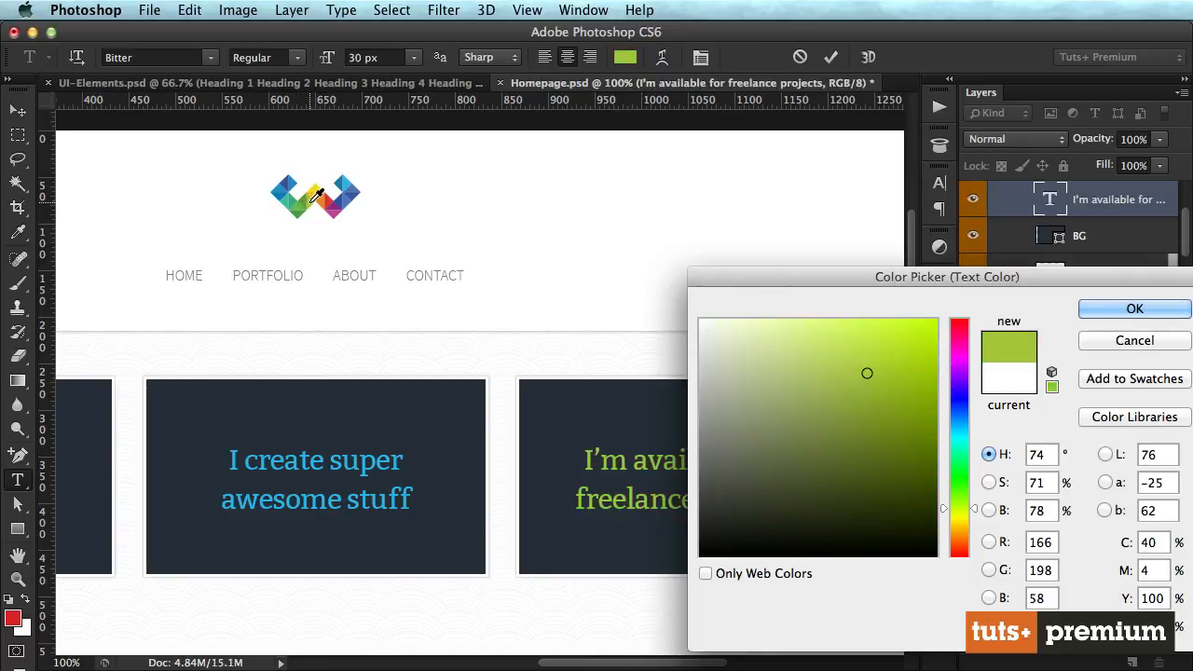
left_click(1173, 309)
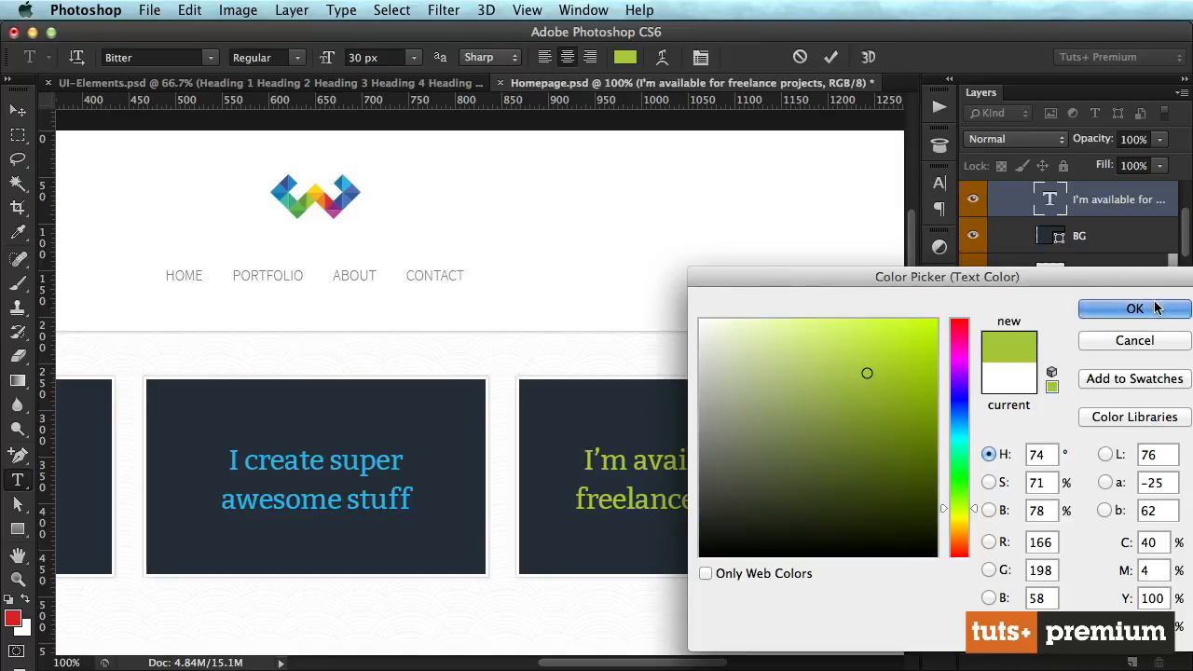
left_click(17, 110)
key("super+s")
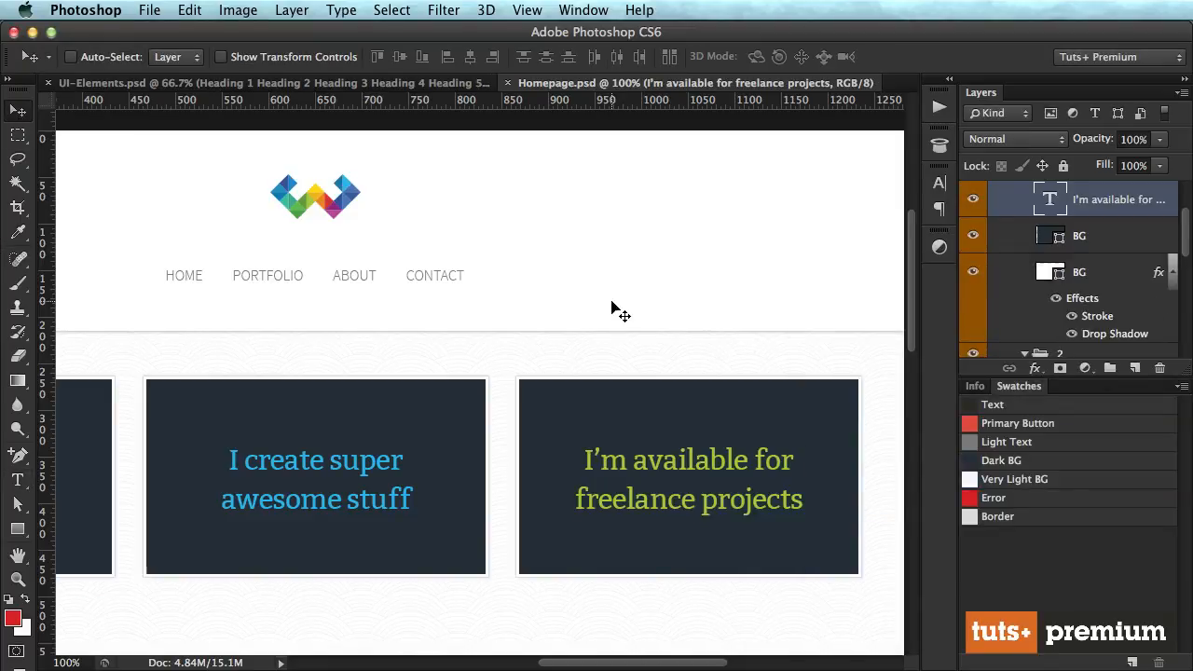
Collapse the third box's group and the Intro group in the layer stack.
scroll(615, 310, "left", 5)
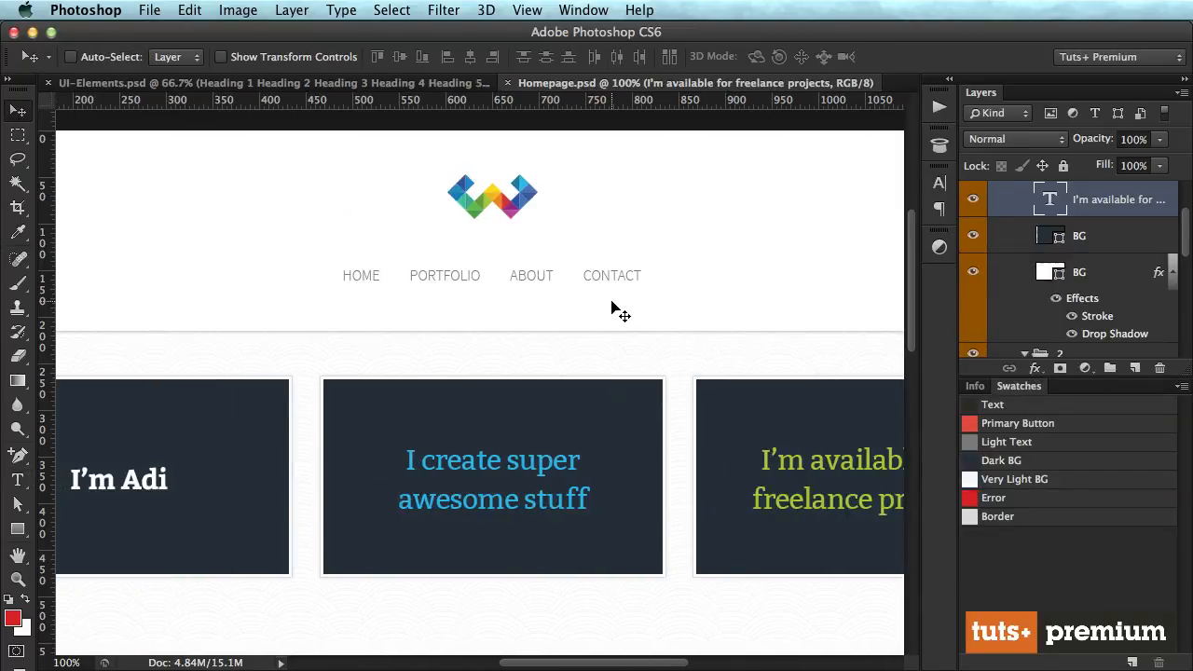
scroll(612, 303, "up", 5)
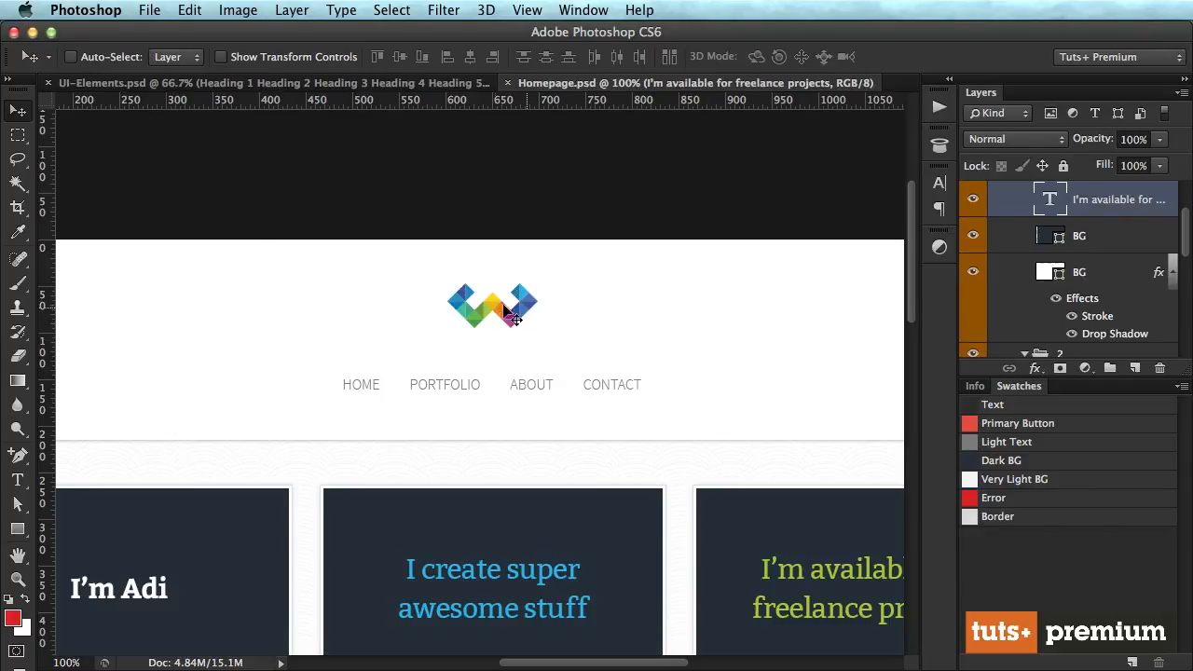
scroll(503, 317, "left", 5)
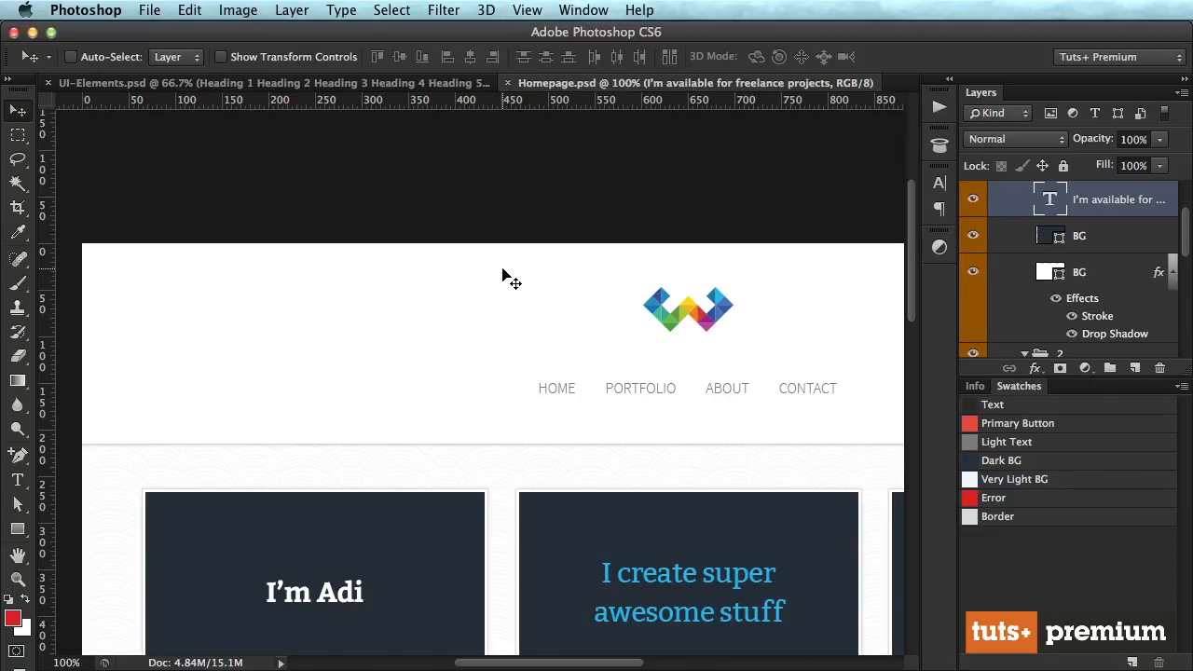
scroll(506, 275, "right", 3)
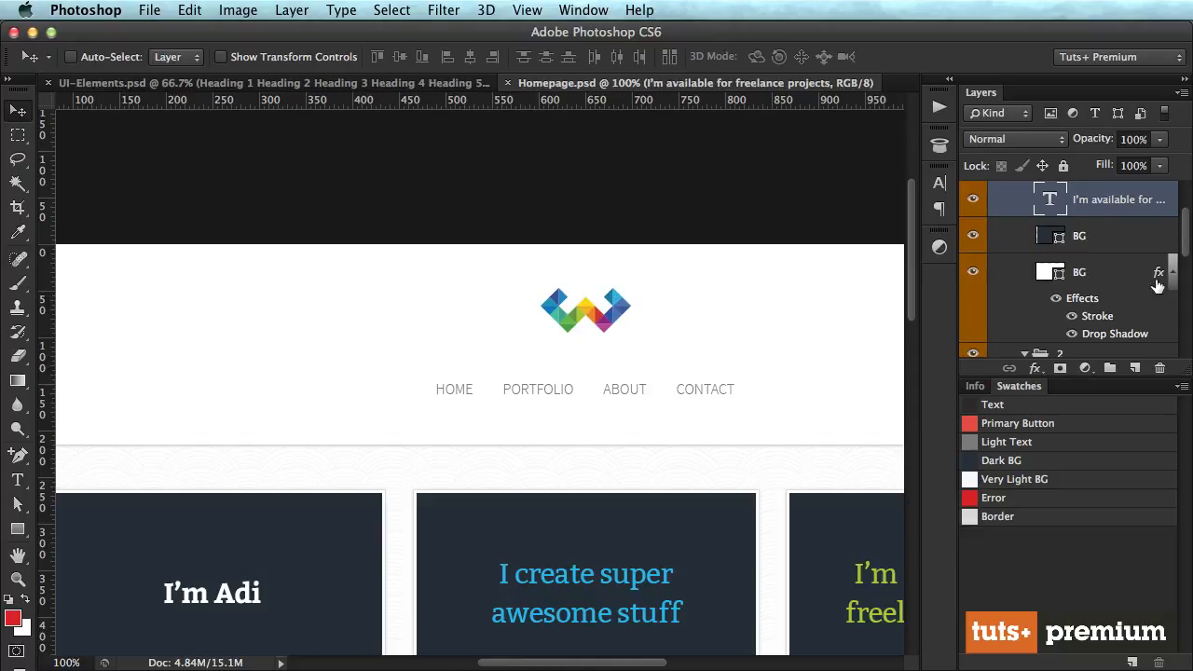
scroll(1159, 285, "up", 3)
left_click(1023, 255)
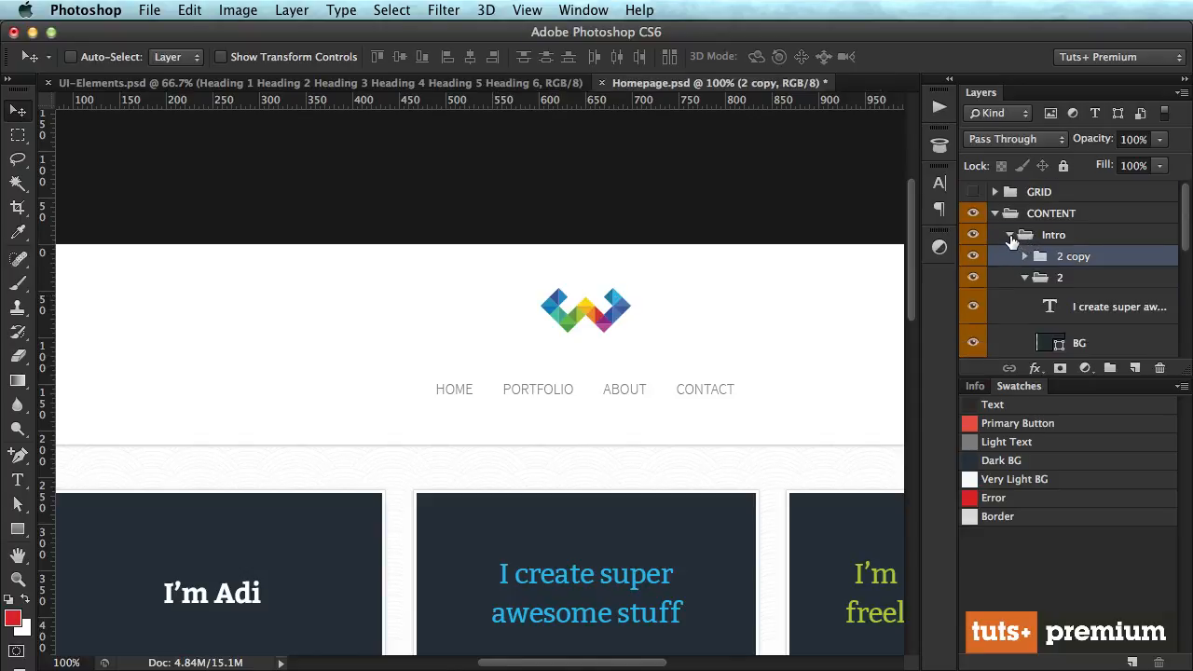
left_click(1009, 236)
scroll(1051, 303, "down", 1)
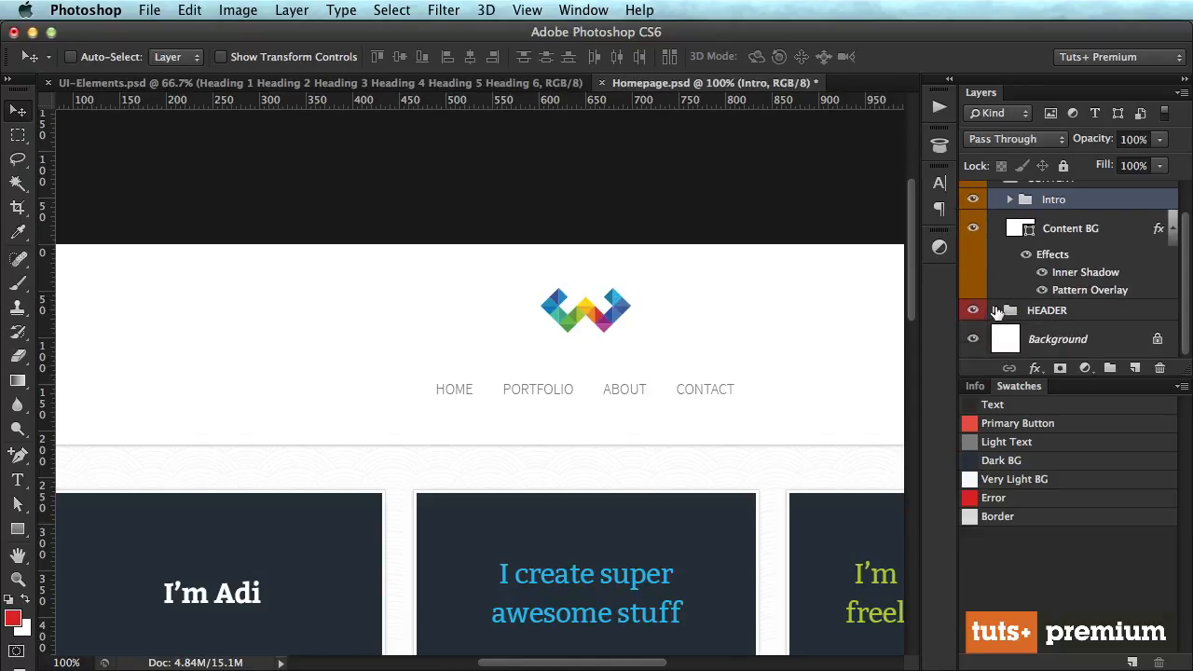
Create a layer group named Stripe at the top of the HEADER group and save the document.
left_click(995, 310)
scroll(1086, 280, "down", 1)
left_click(1086, 289)
left_click(1109, 368)
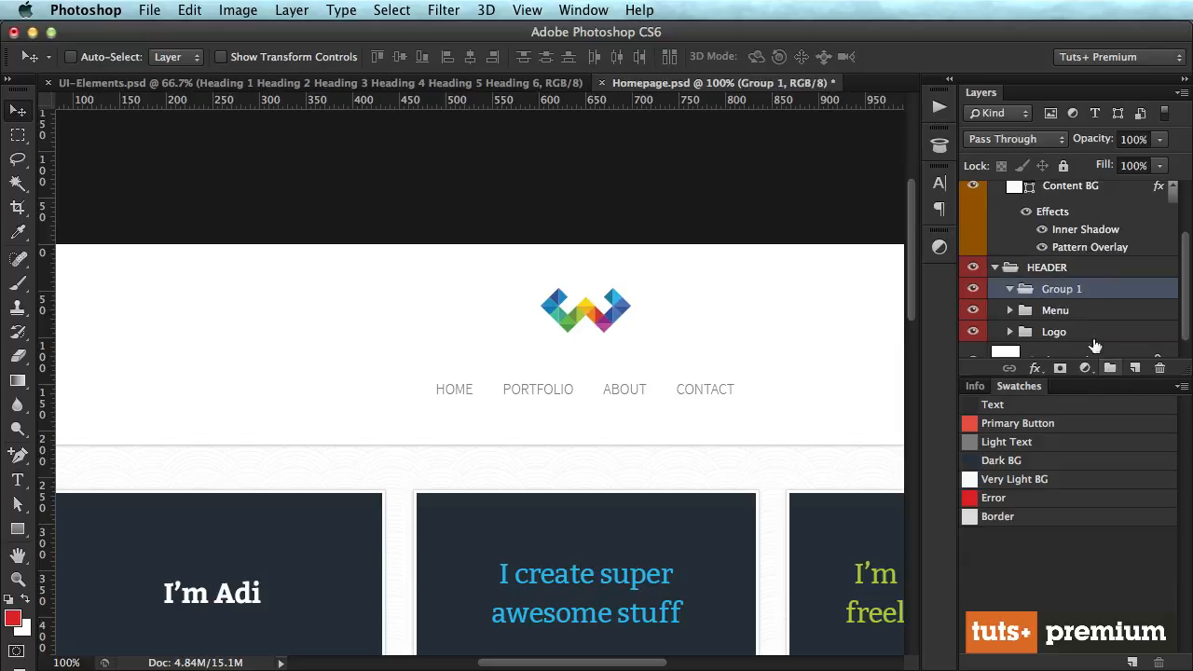
double_click(1061, 289)
type("Stripe")
key("Return")
key("super+s")
Create a red rectangle shape 100 px wide and 3 px high in the header's Stripe group.
scroll(733, 320, "left", 2)
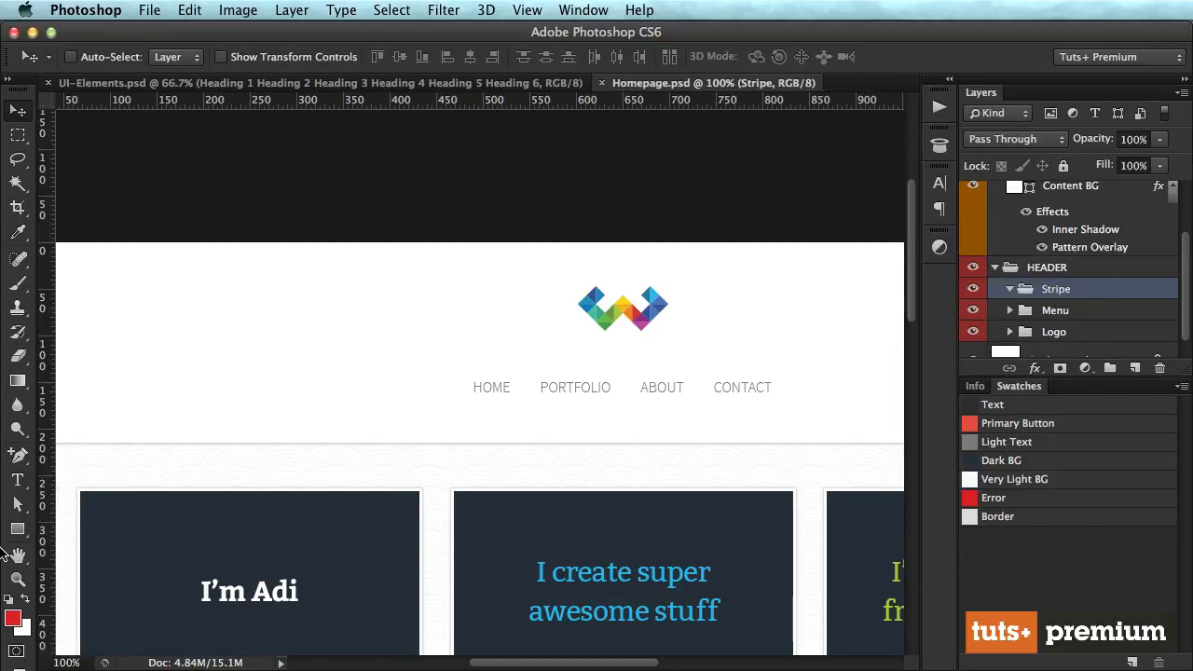
left_click(14, 534)
left_click(141, 524)
scroll(340, 381, "left", 3)
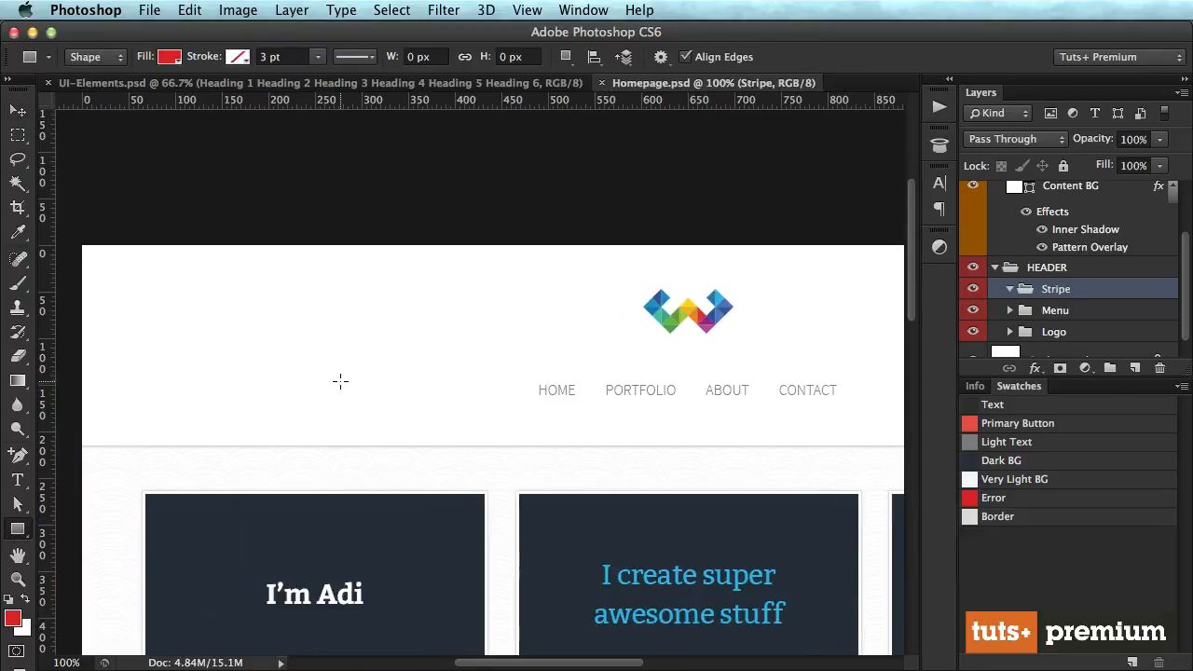
left_click(340, 381)
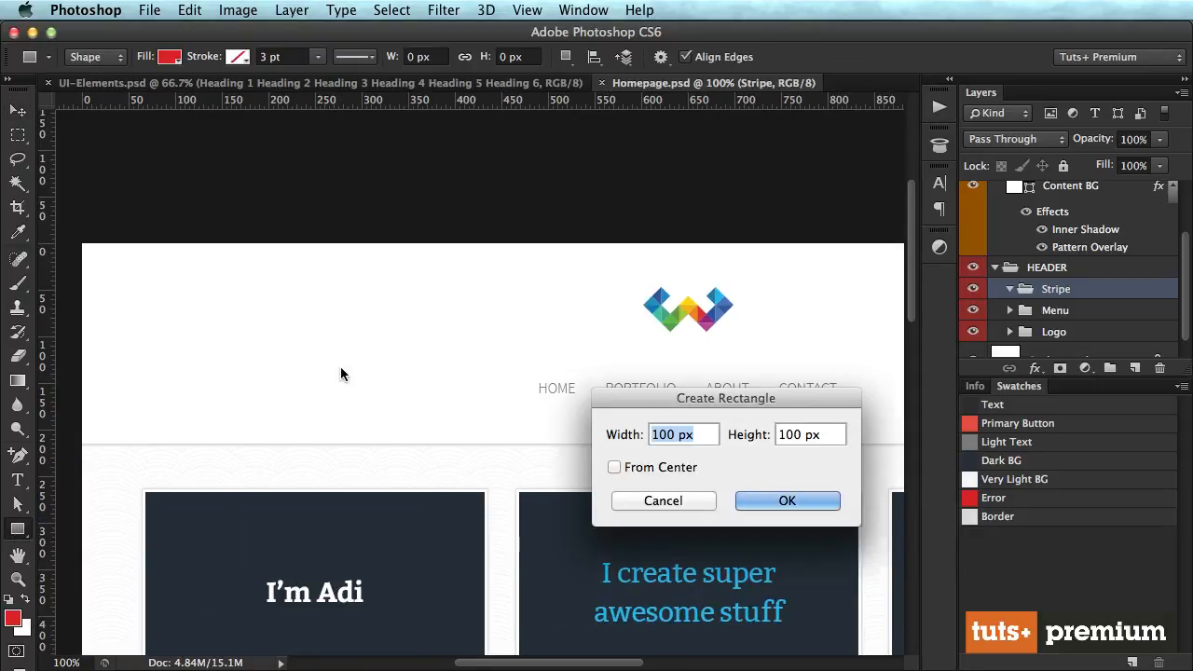
key("Tab")
type("3")
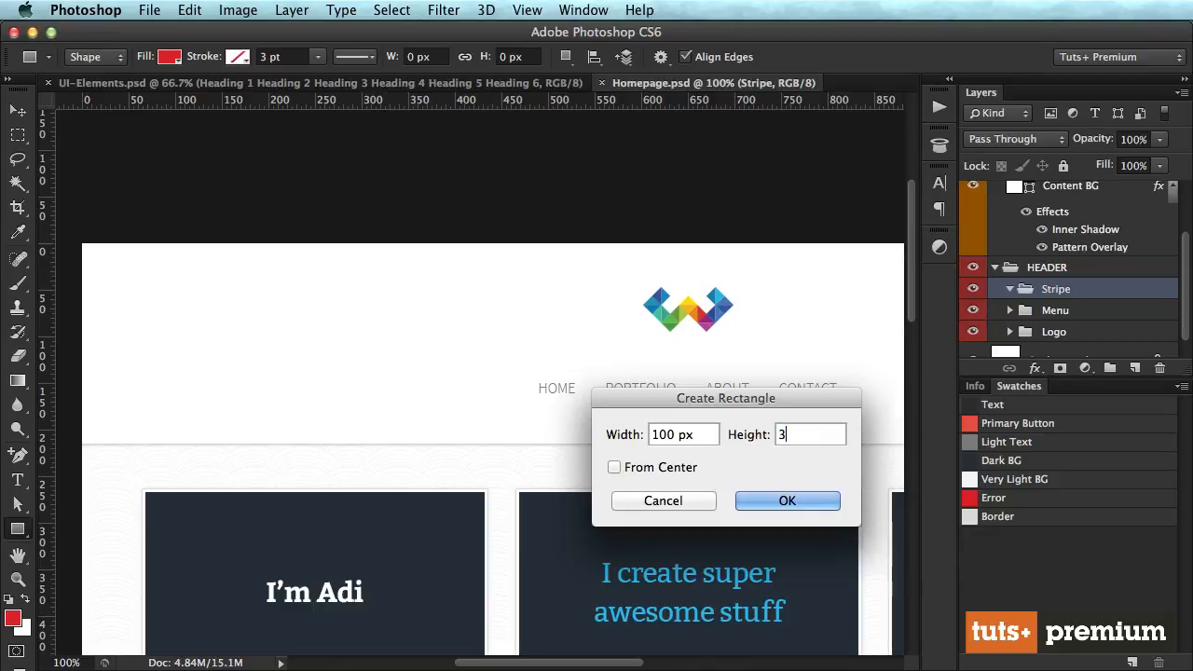
key("Return")
Move the thin red bar up and left in the header and stretch it to about 220 px wide.
key("a")
key("v")
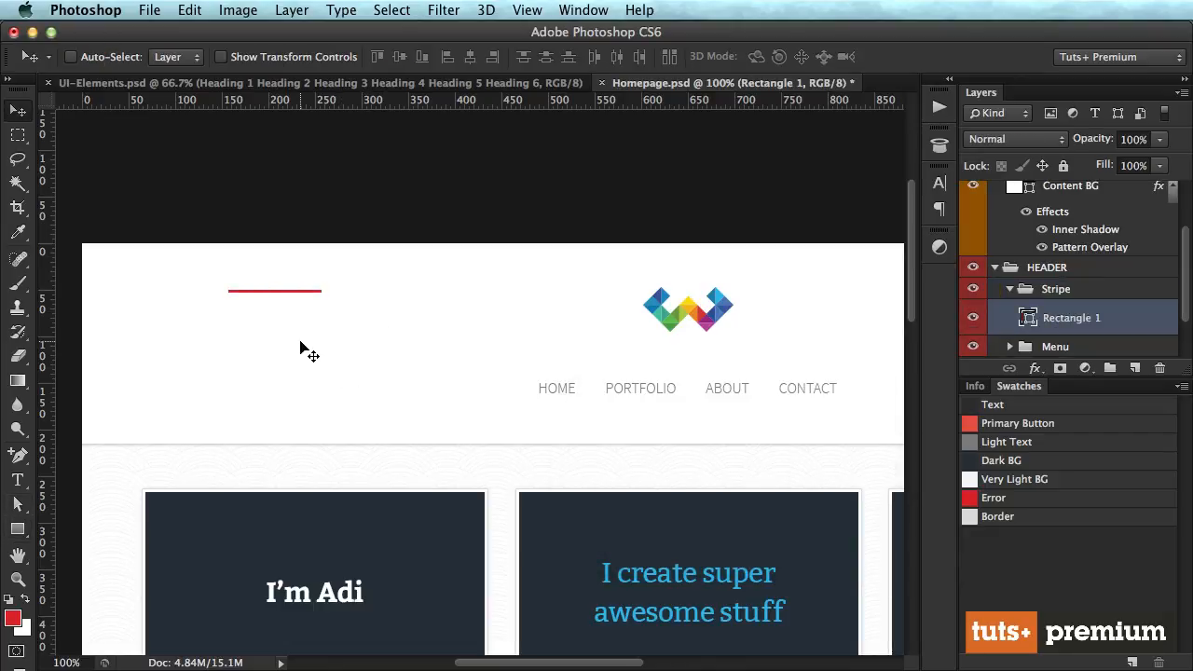
left_click_drag(300, 345, 272, 332)
key("super+t")
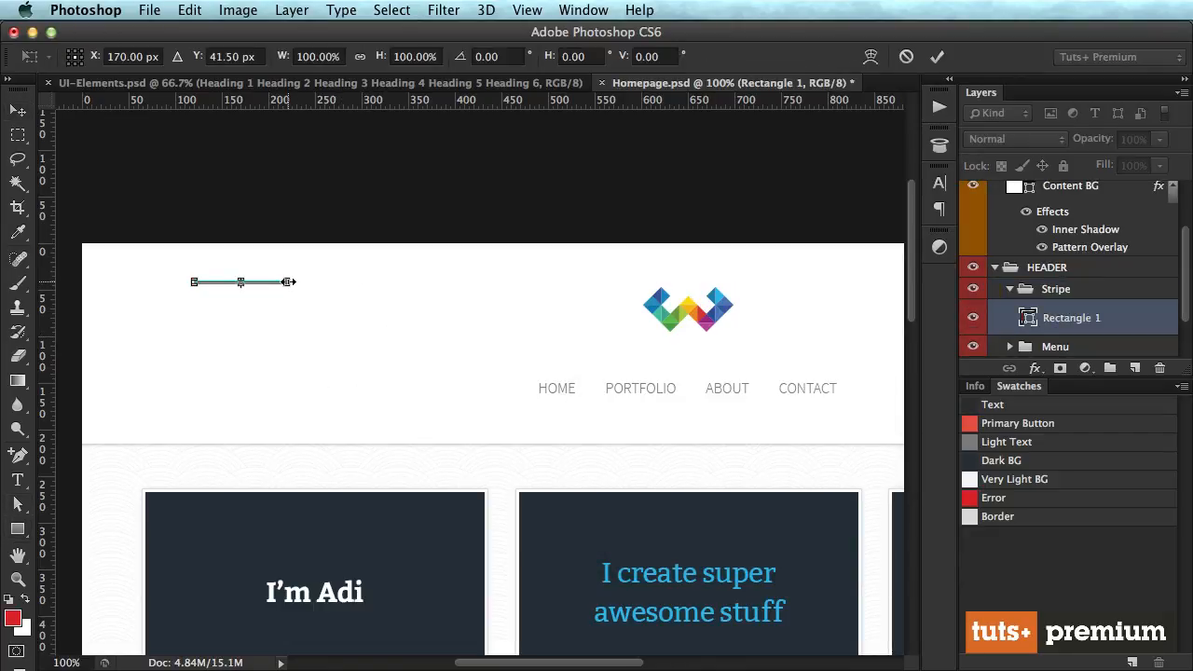
left_click_drag(289, 281, 400, 276)
key("Return")
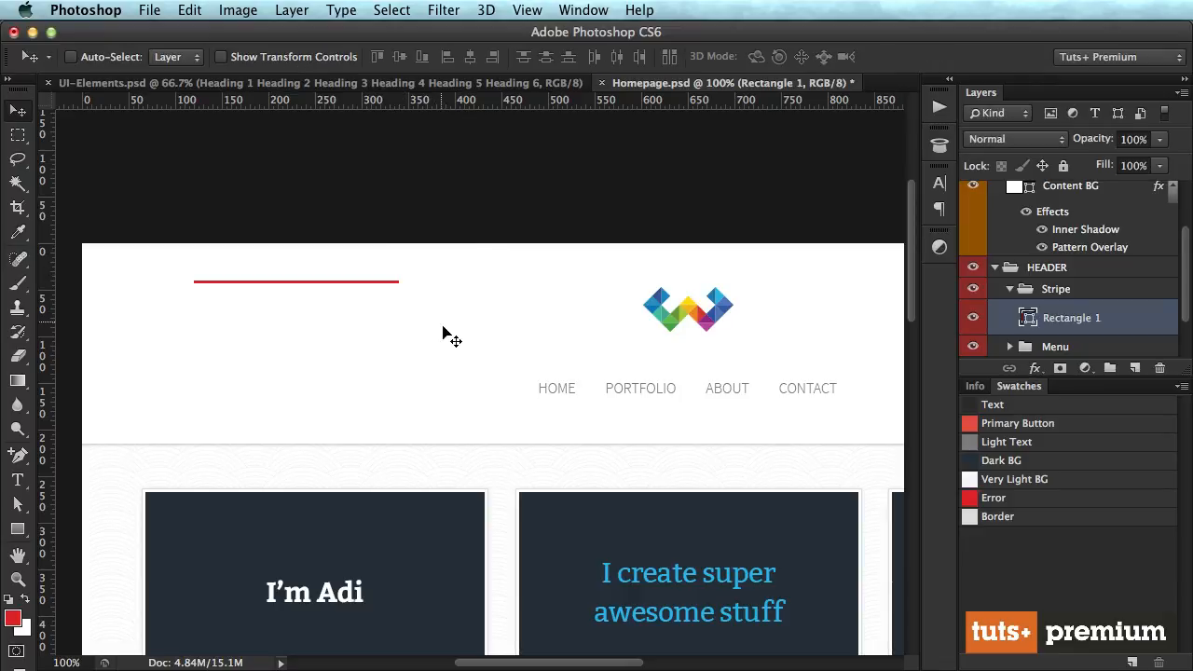
Position the red bar flush with the page's top-left corner.
left_click_drag(385, 334, 330, 325)
key("z")
left_click_drag(93, 253, 269, 282)
key("v")
key("super+1")
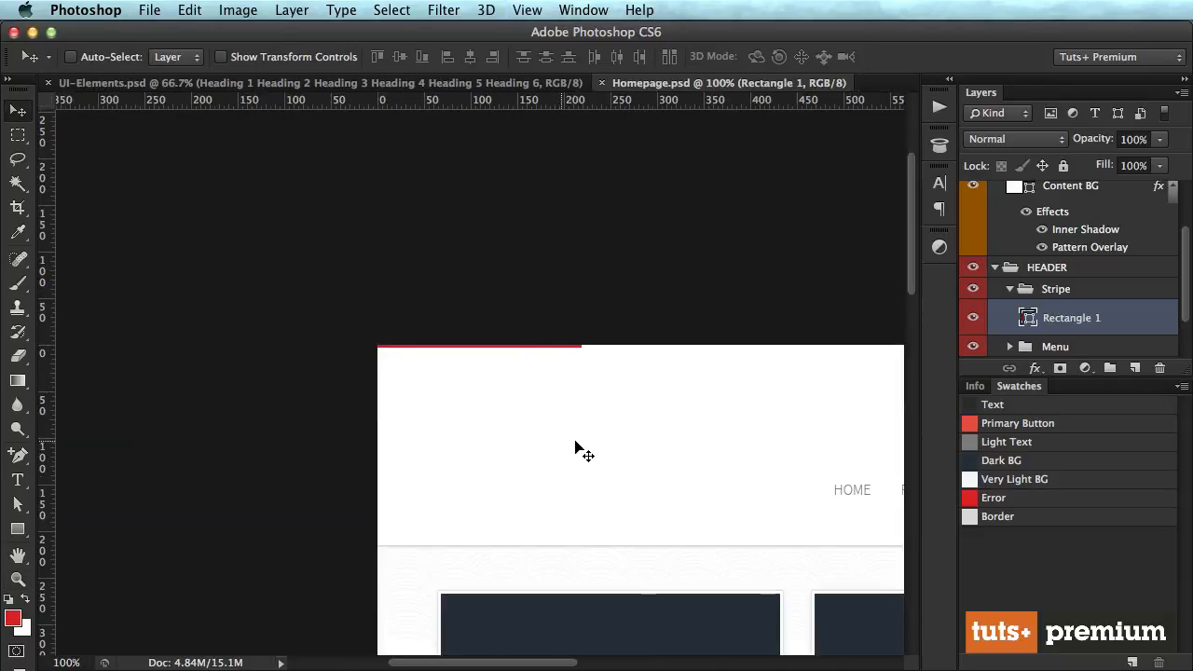
Rename the bar's layer to 1 and recolour it with the magenta sampled from the logo (b8479a).
scroll(587, 453, "right", 5)
double_click(1065, 322)
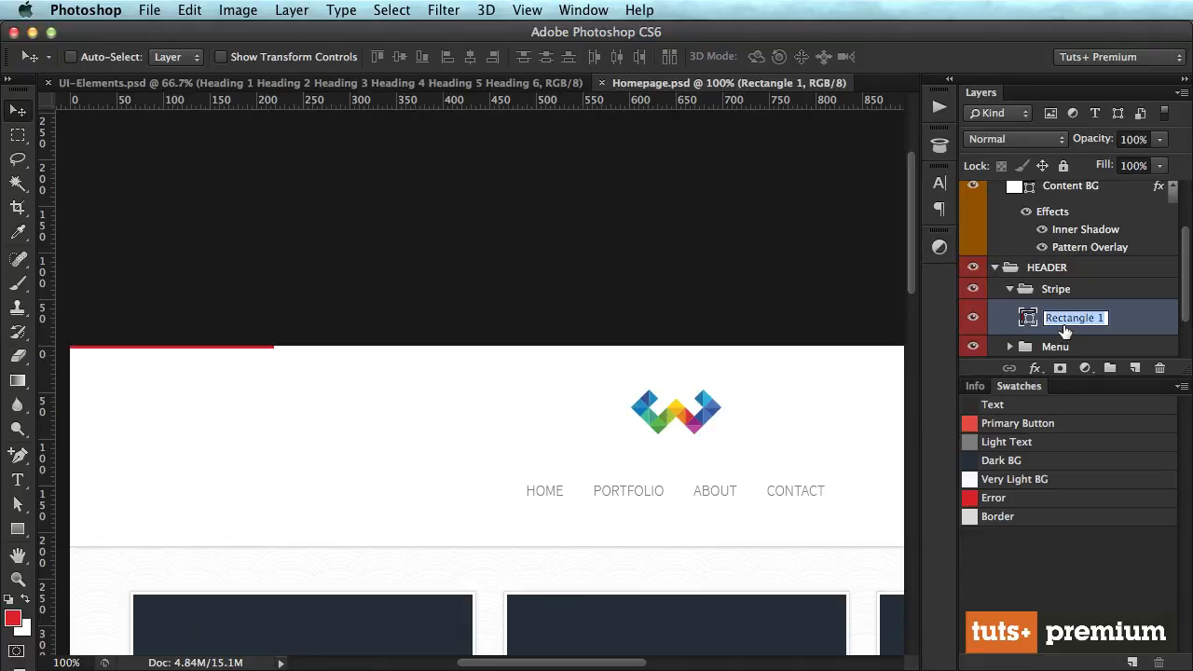
type("1")
key("Return")
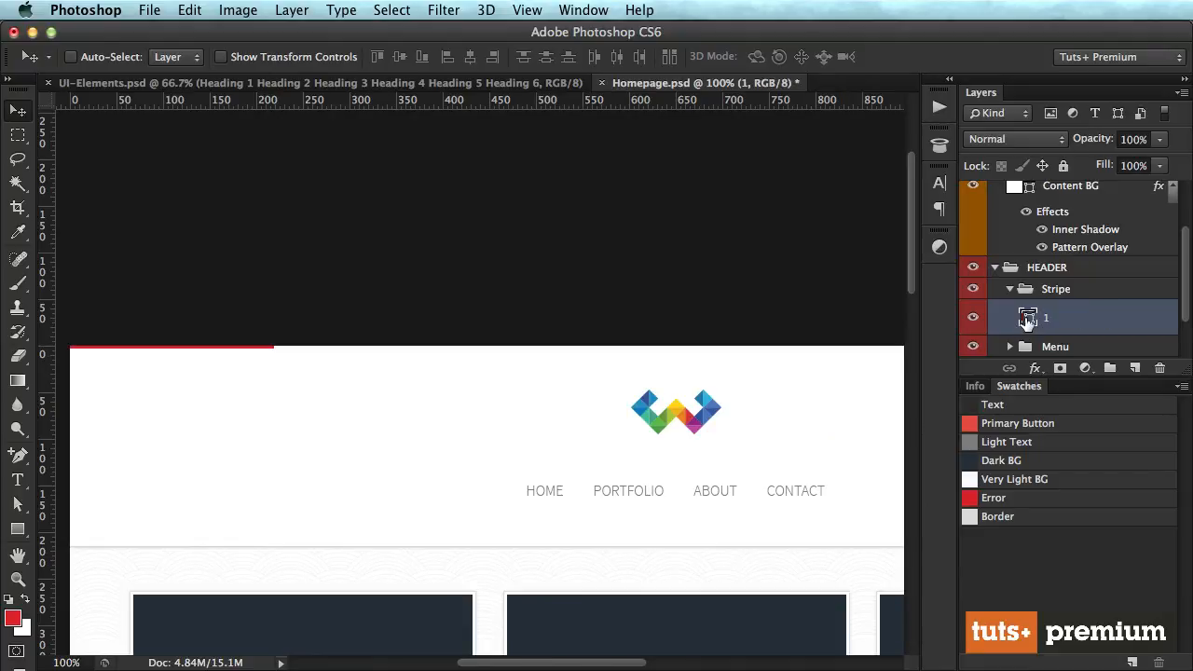
double_click(1029, 320)
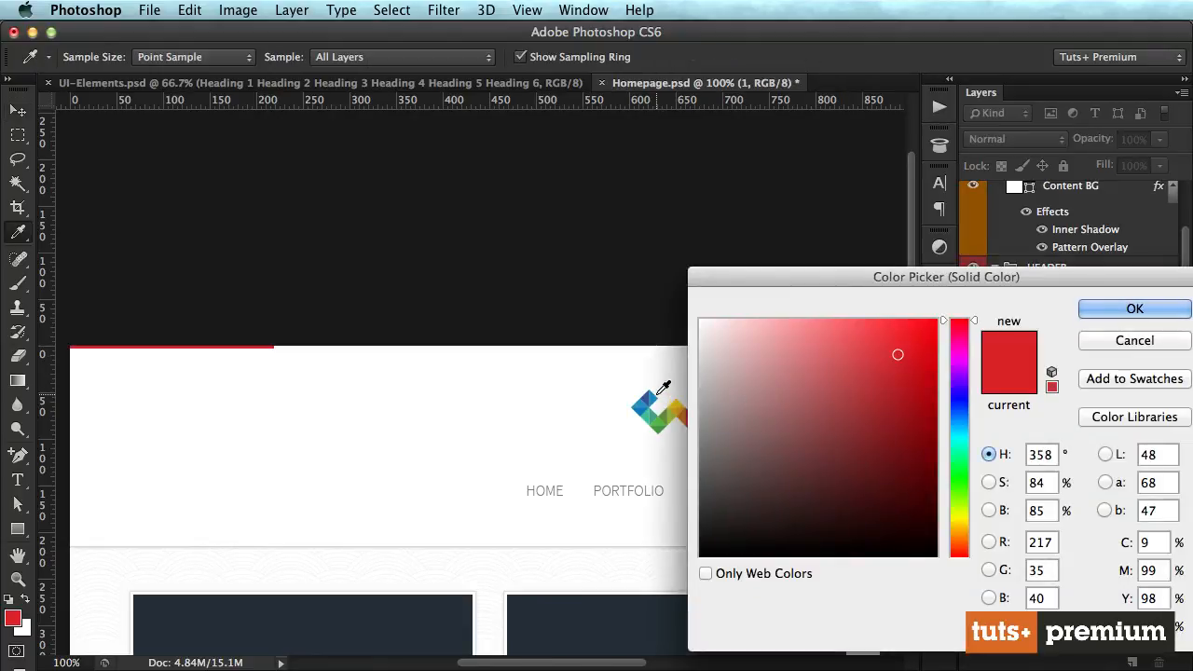
left_click_drag(836, 279, 977, 255)
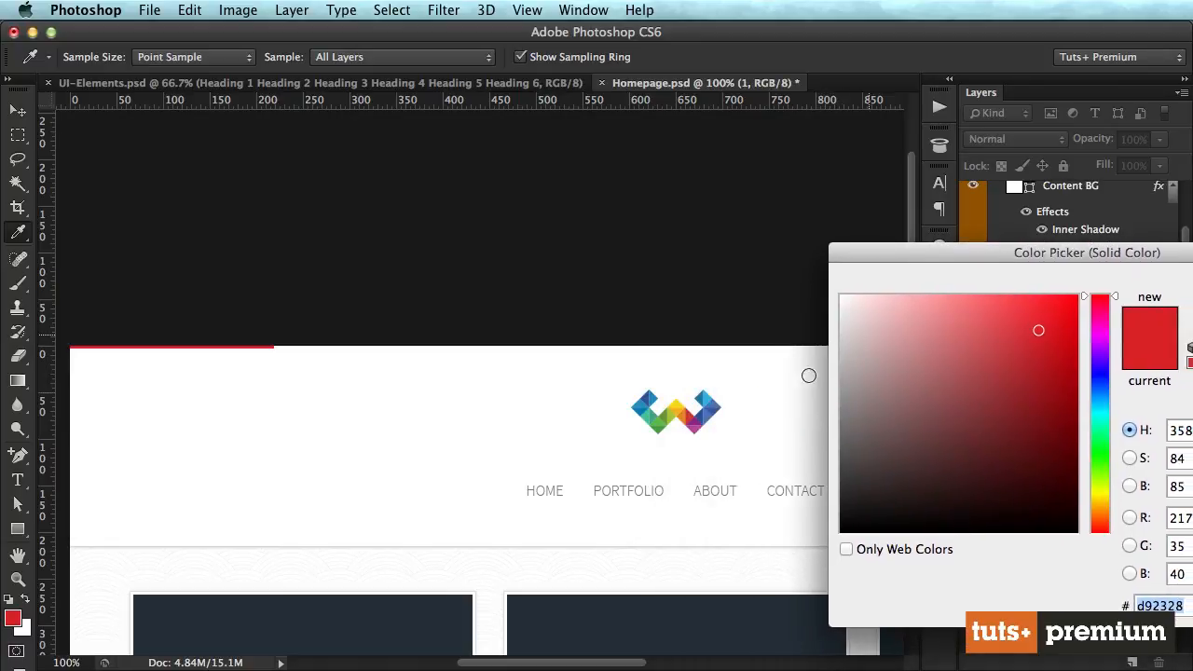
left_click(698, 425)
key("Return")
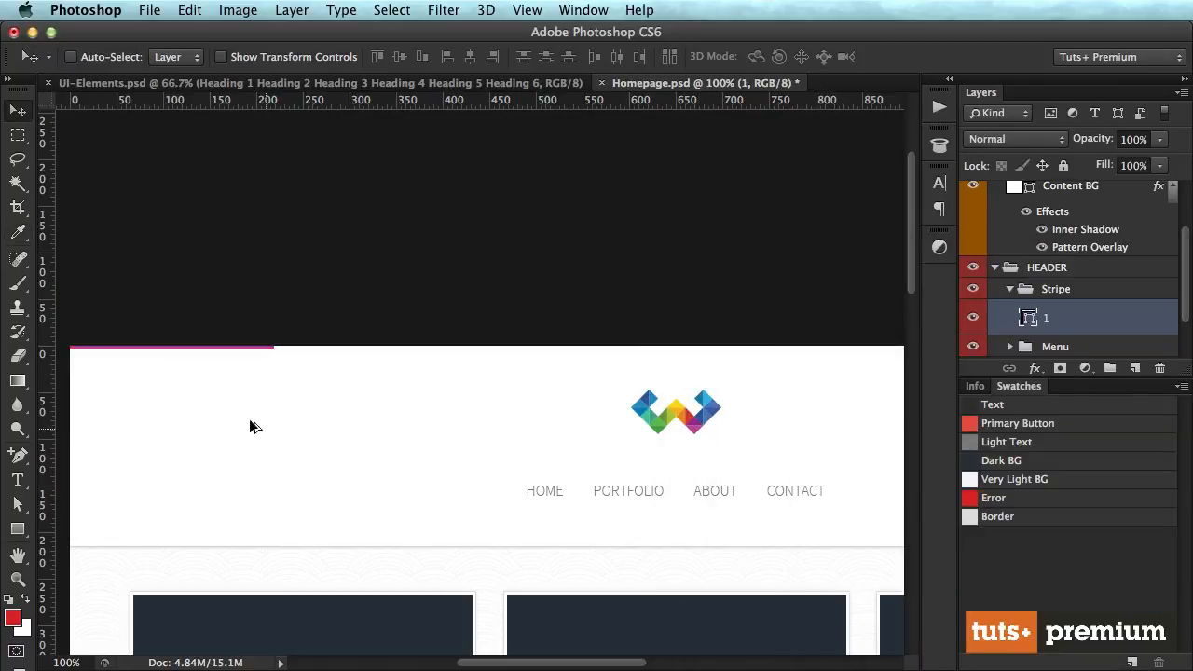
Duplicate the magenta bar directly to its right and recolour the copy with a blue sampled from the logo (2790bf).
left_click_drag(251, 421, 453, 404)
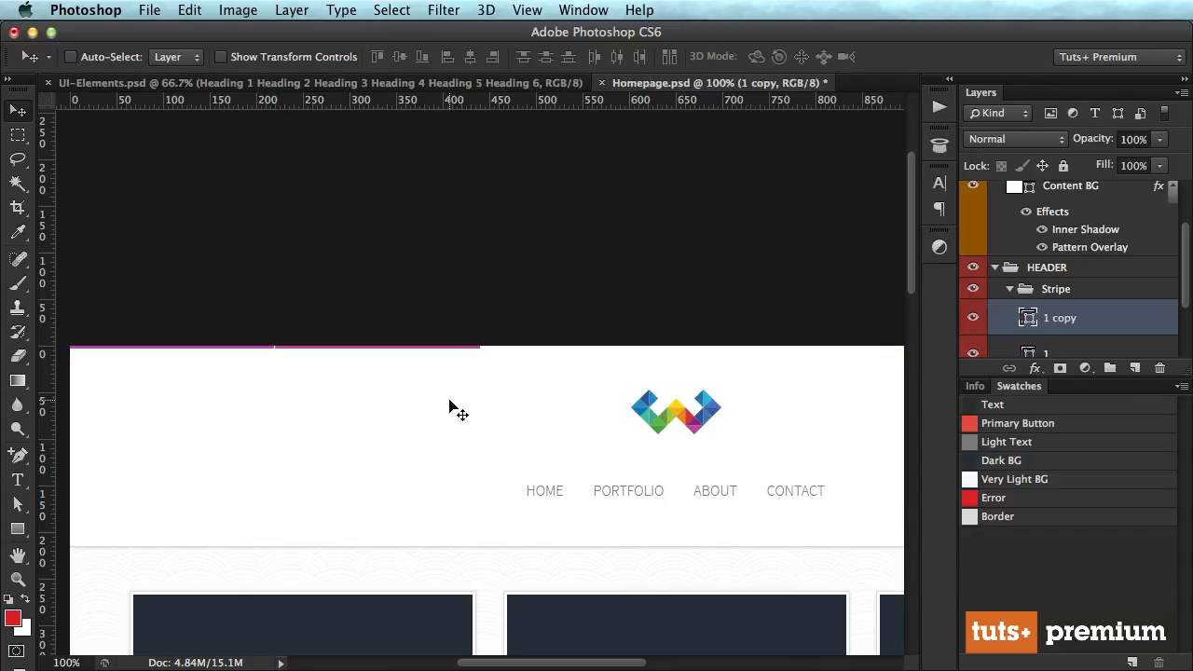
double_click(1029, 318)
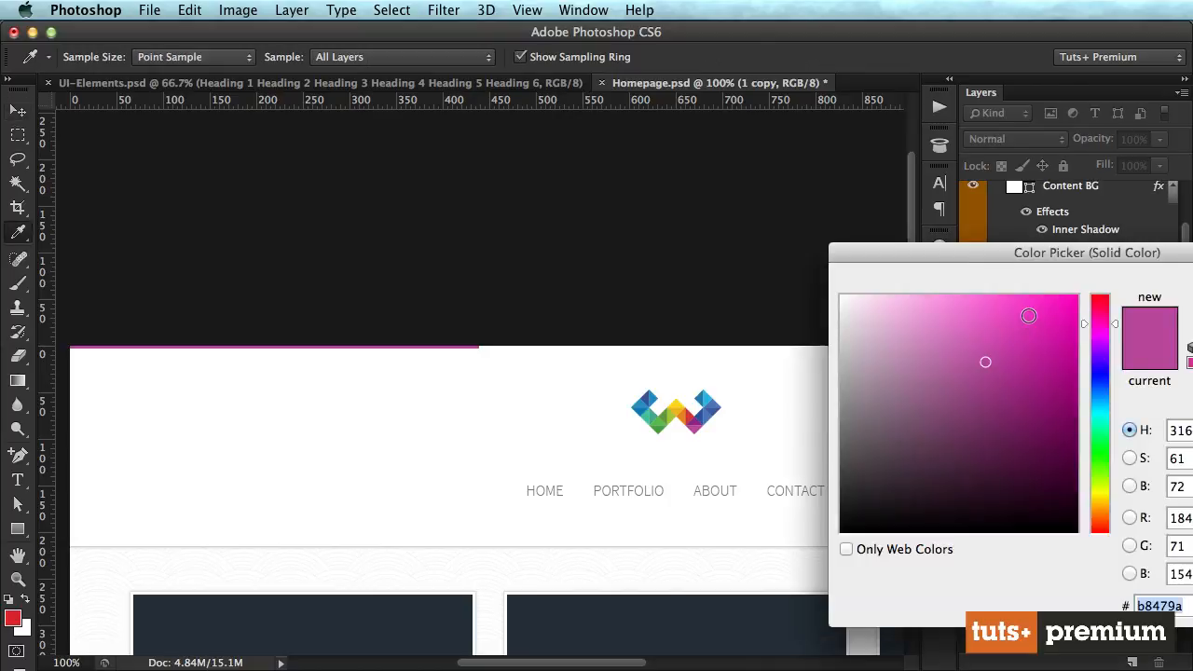
left_click(709, 397)
left_click(688, 398)
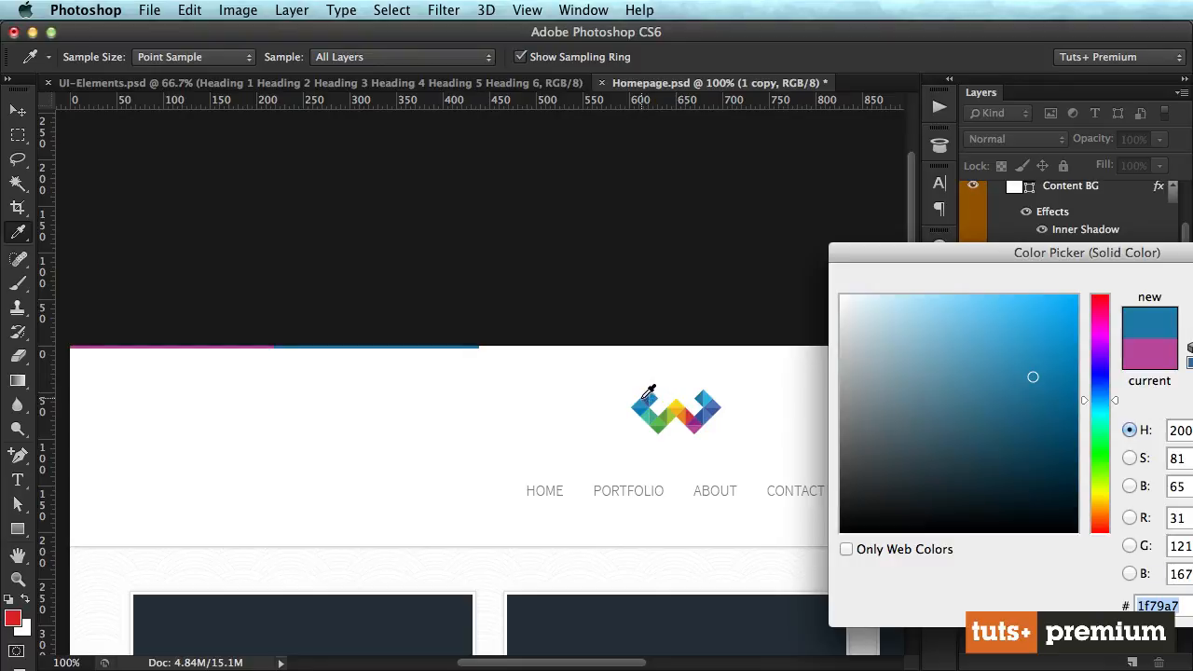
left_click(644, 401)
key("Return")
key("v")
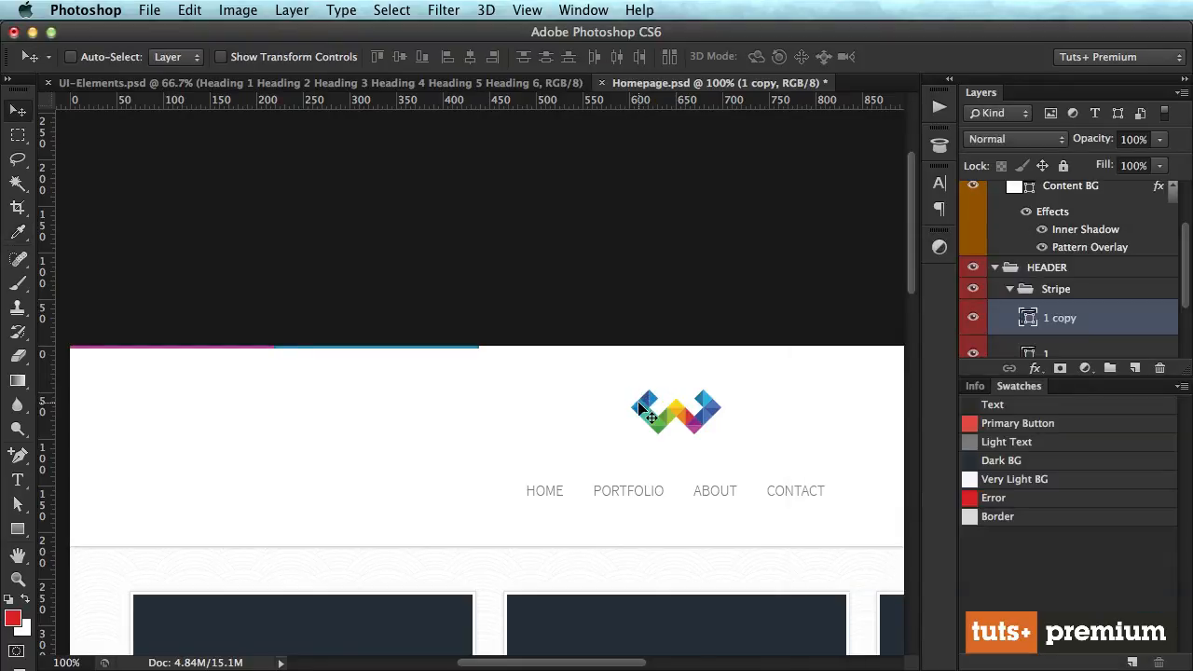
Duplicate the magenta and blue bars together to their right and recolour the third segment with the logo's orange (ea8323).
left_click(1086, 350, "shift")
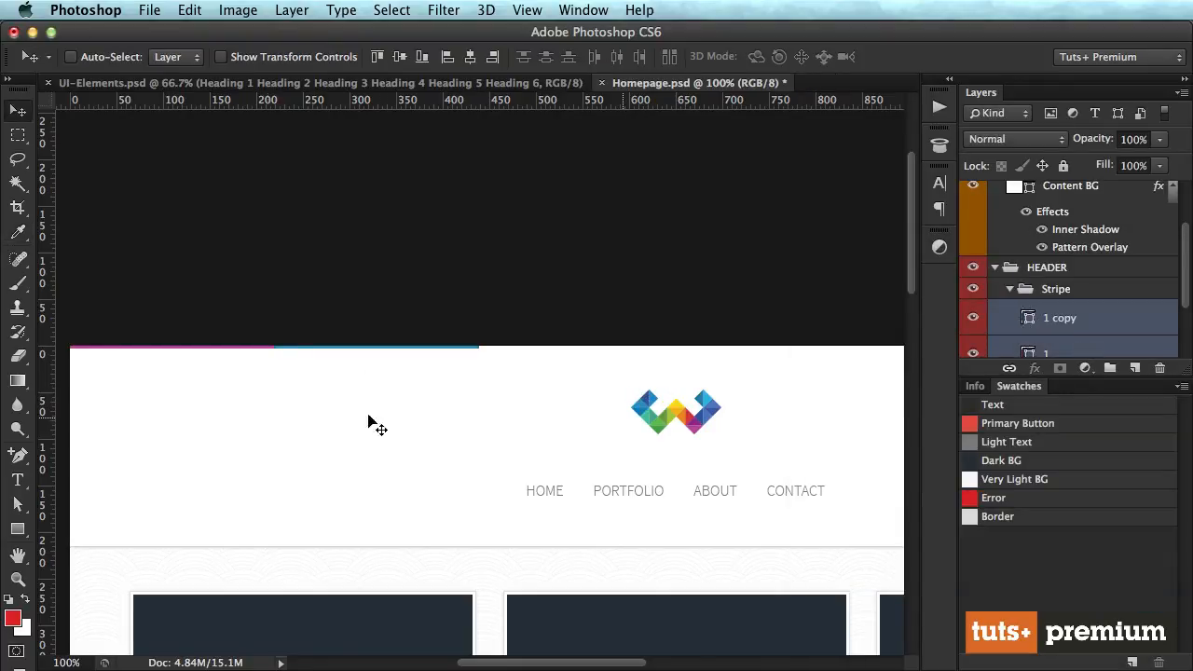
left_click_drag(219, 421, 630, 383)
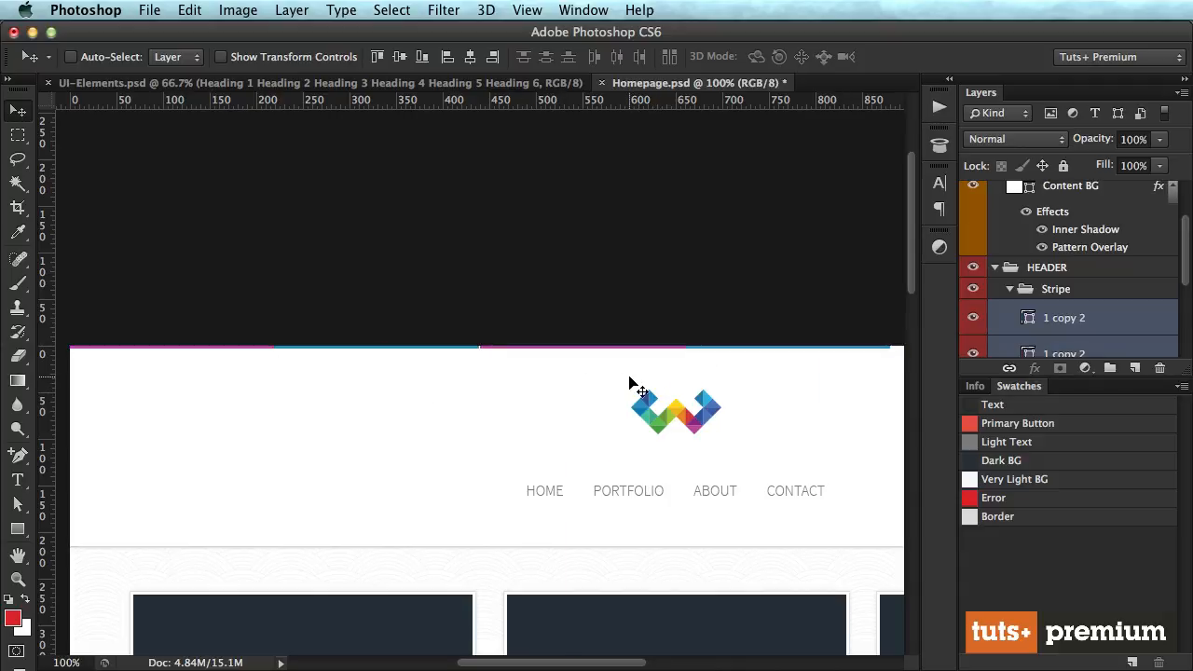
scroll(687, 386, "right", 5)
scroll(1124, 302, "down", 3)
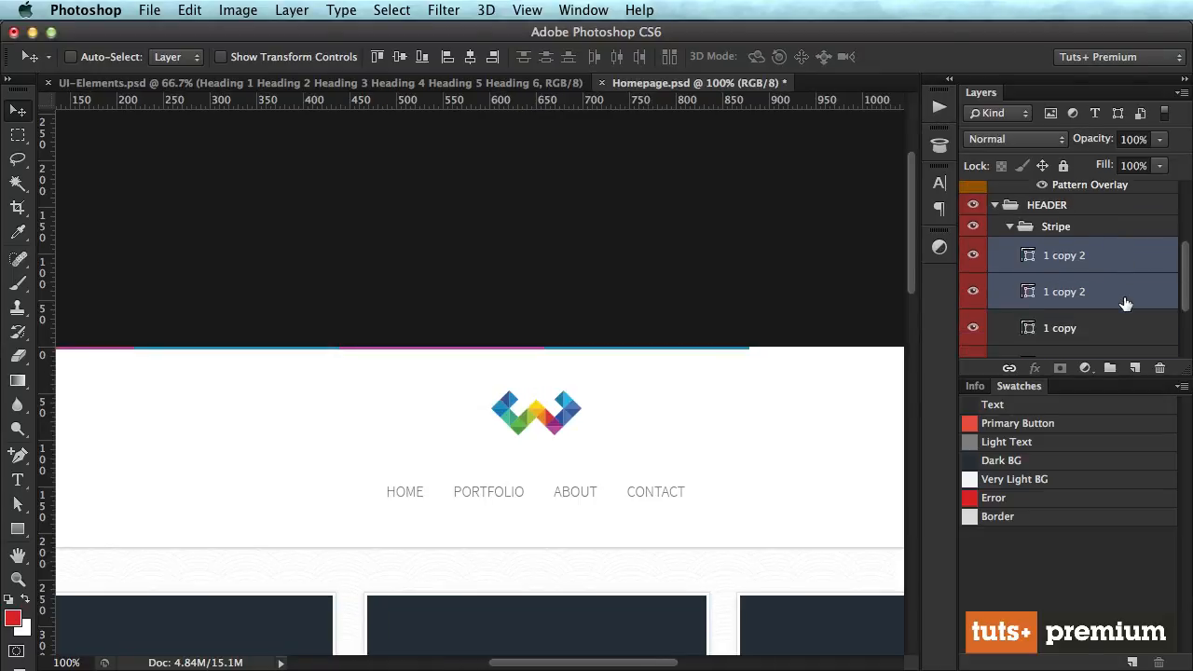
left_click(1072, 286)
double_click(1029, 277)
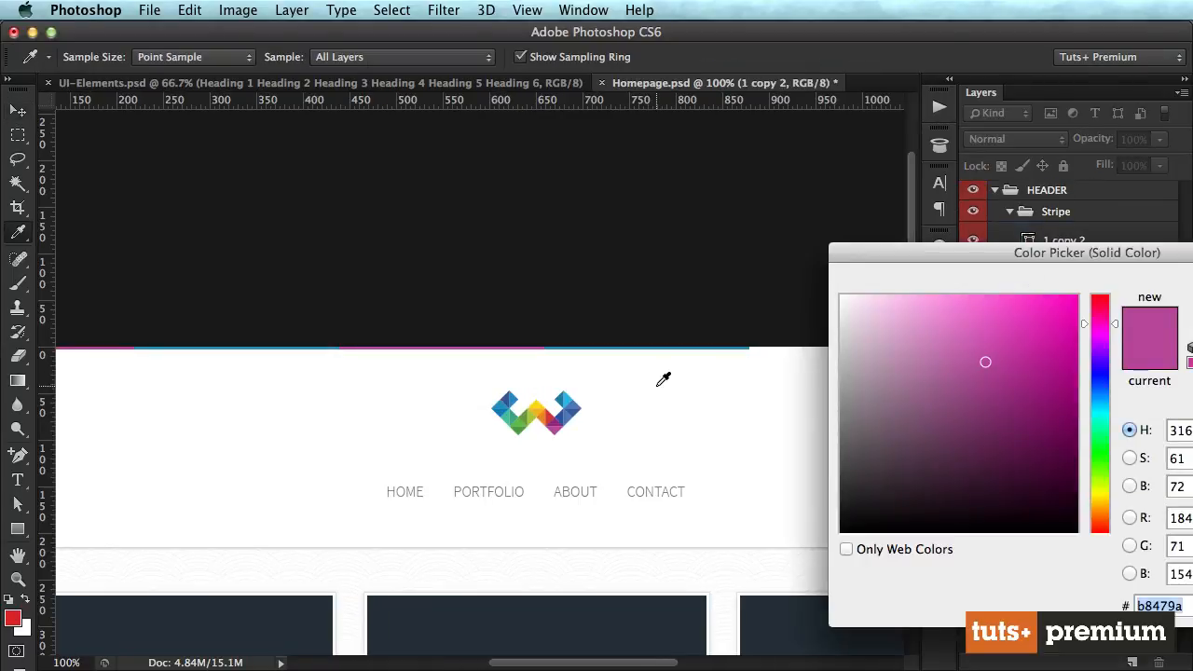
left_click(548, 414)
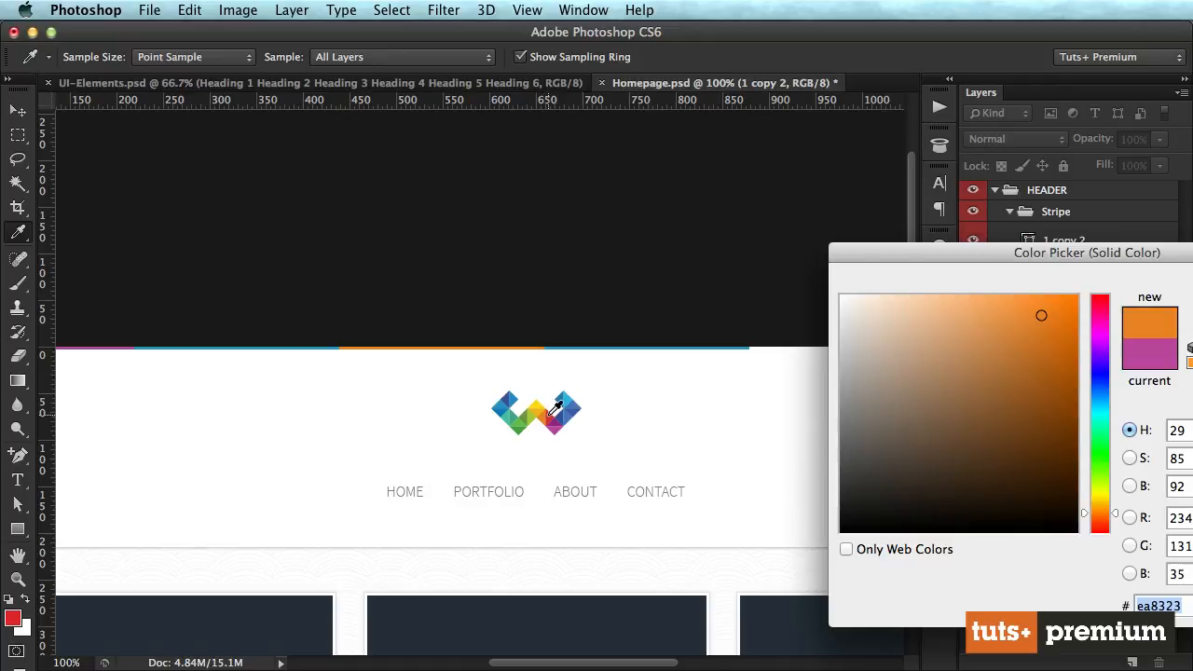
key("Return")
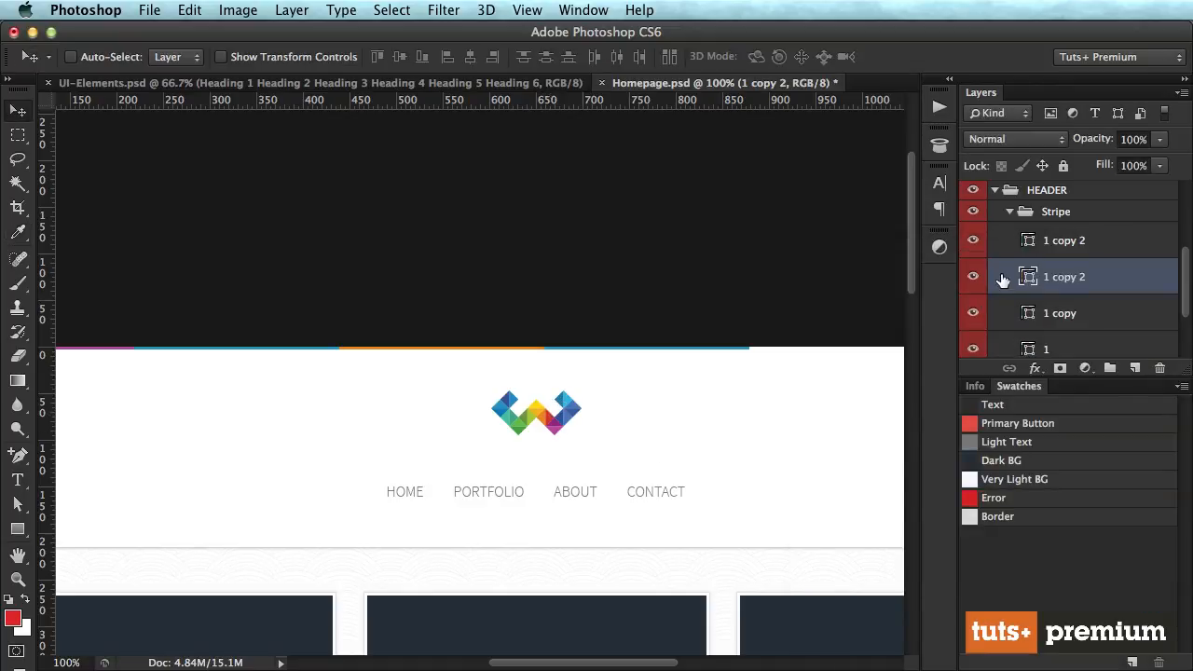
Recolour the stripe's fourth segment with the yellow sampled from the logo (fcd715).
double_click(1026, 242)
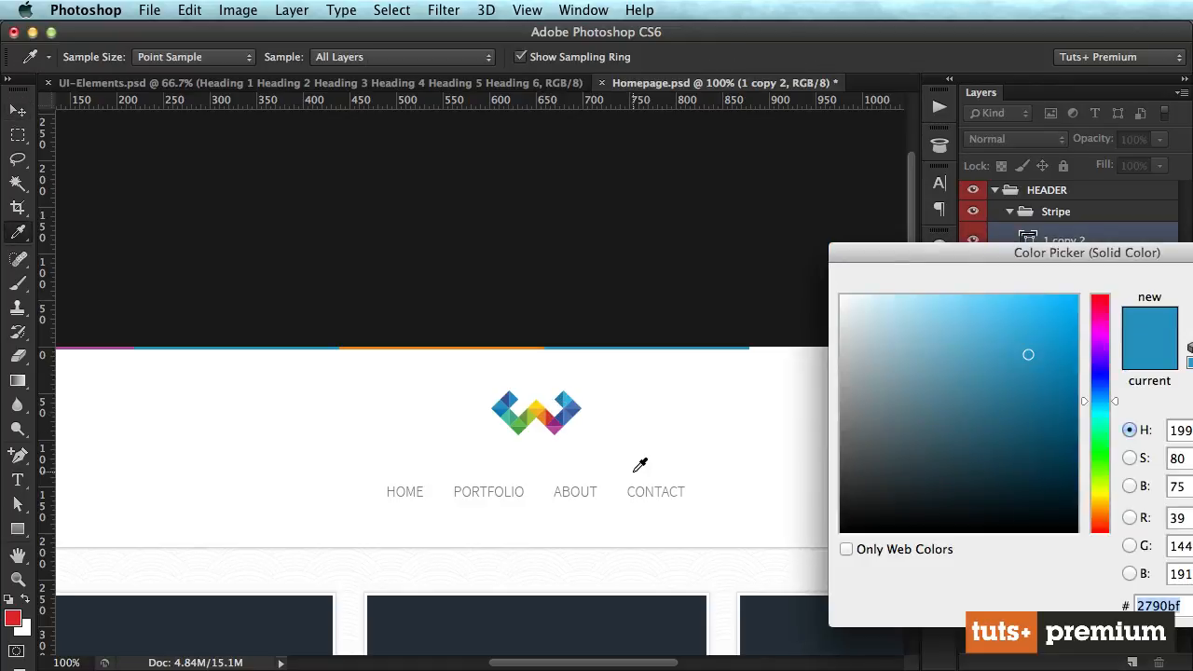
left_click(540, 402)
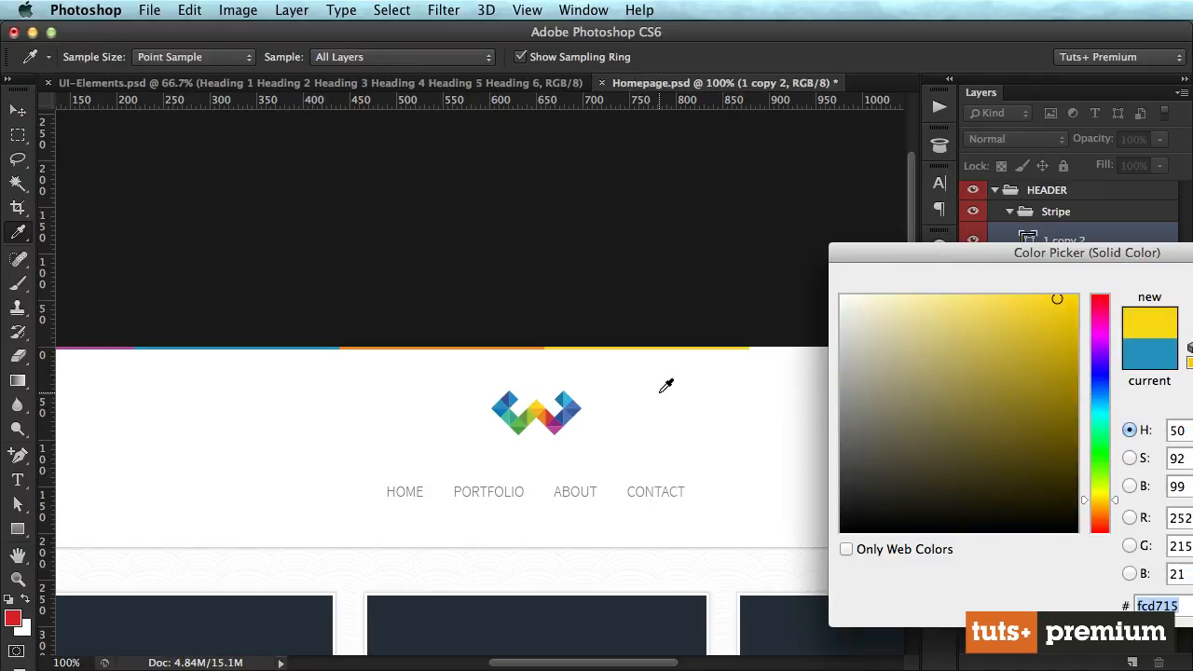
key("Return")
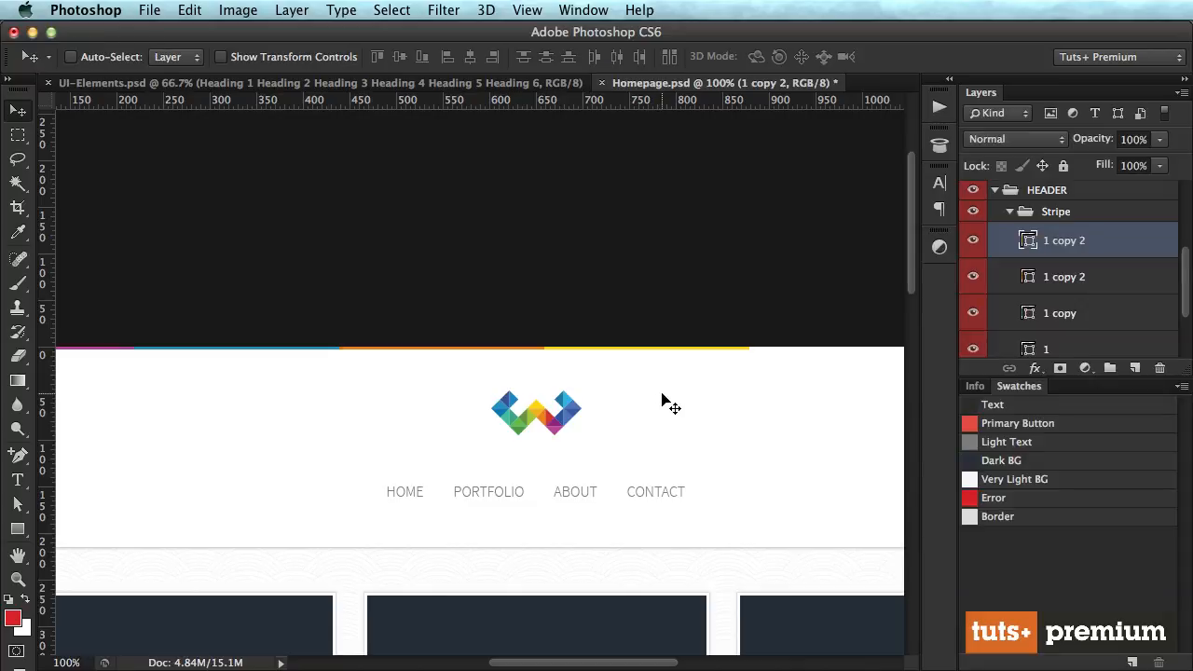
Duplicate the orange and yellow bars together to extend the stripe to the page's right edge.
scroll(671, 406, "right", 10)
scroll(671, 406, "right", 1)
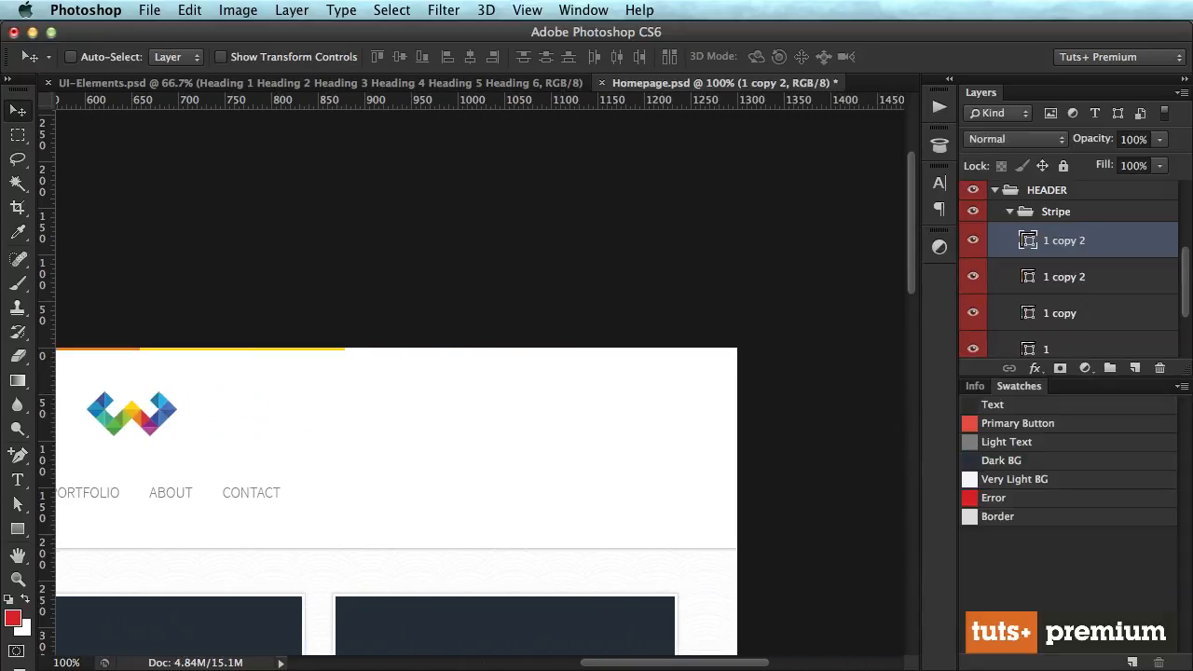
left_click(1102, 277, "shift")
left_click_drag(318, 372, 731, 372)
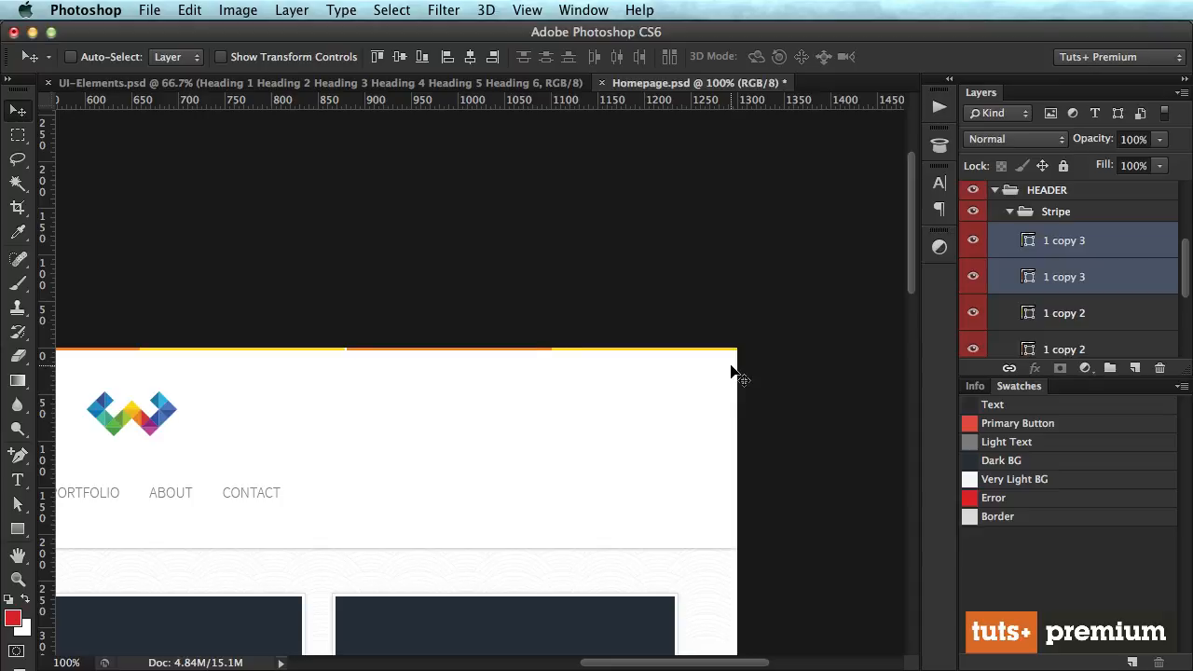
Save the document and recolour the stripe's fifth segment with the green sampled from the logo.
key("super+s")
left_click(1063, 241)
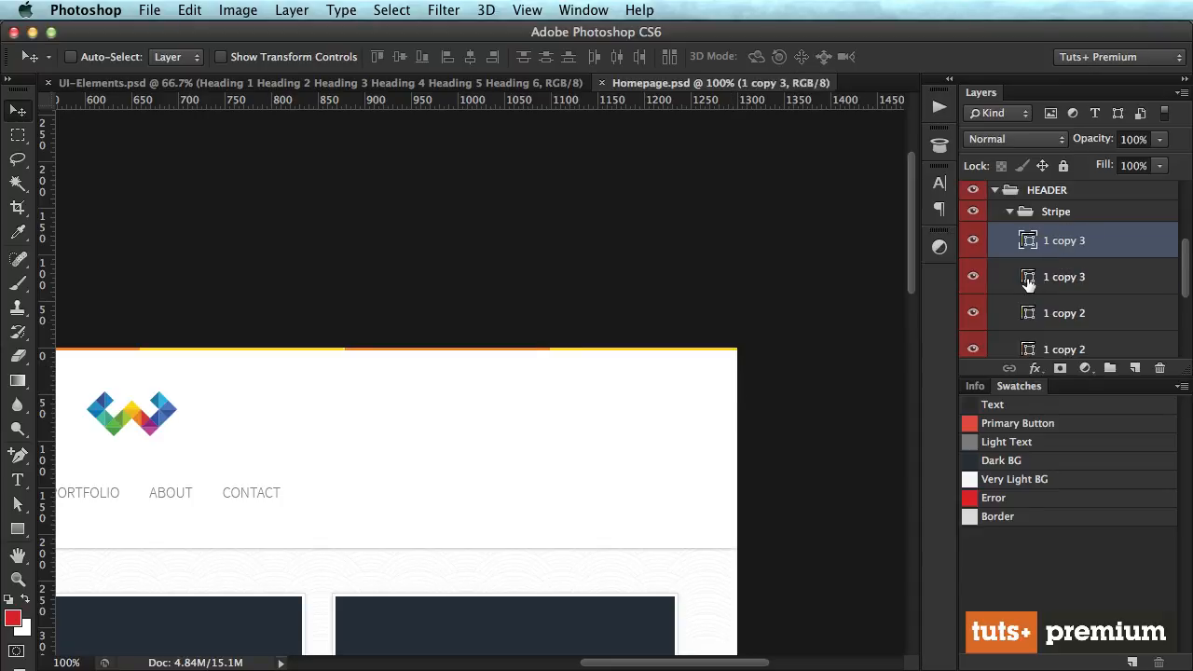
double_click(1028, 277)
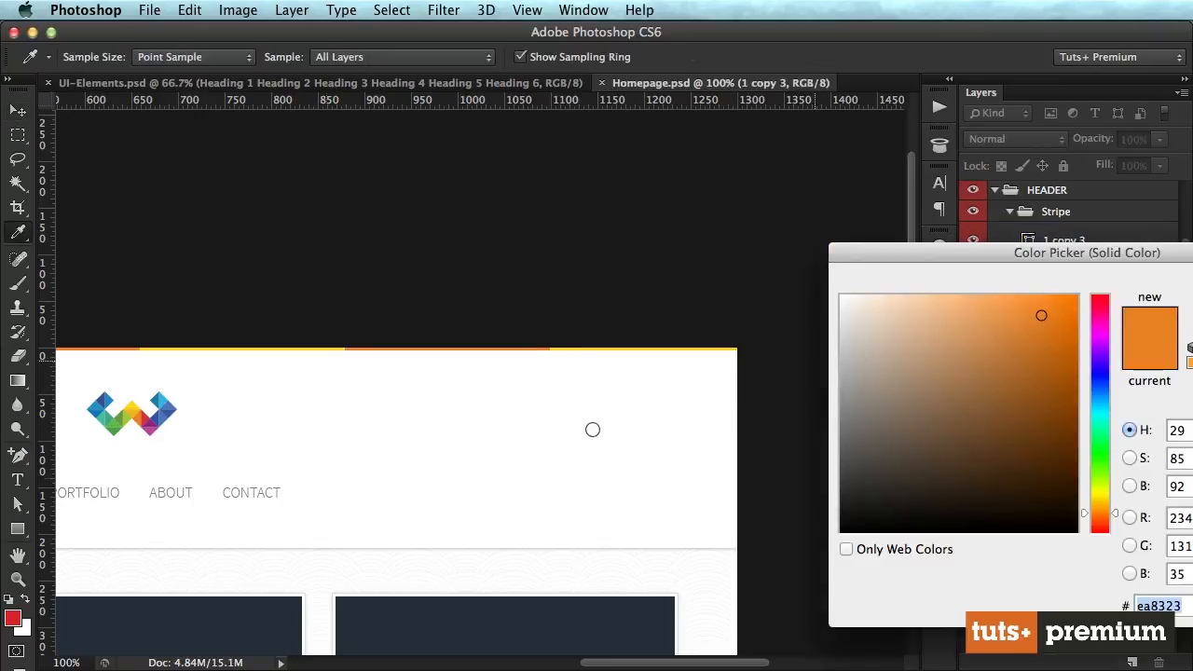
left_click(119, 420)
key("Return")
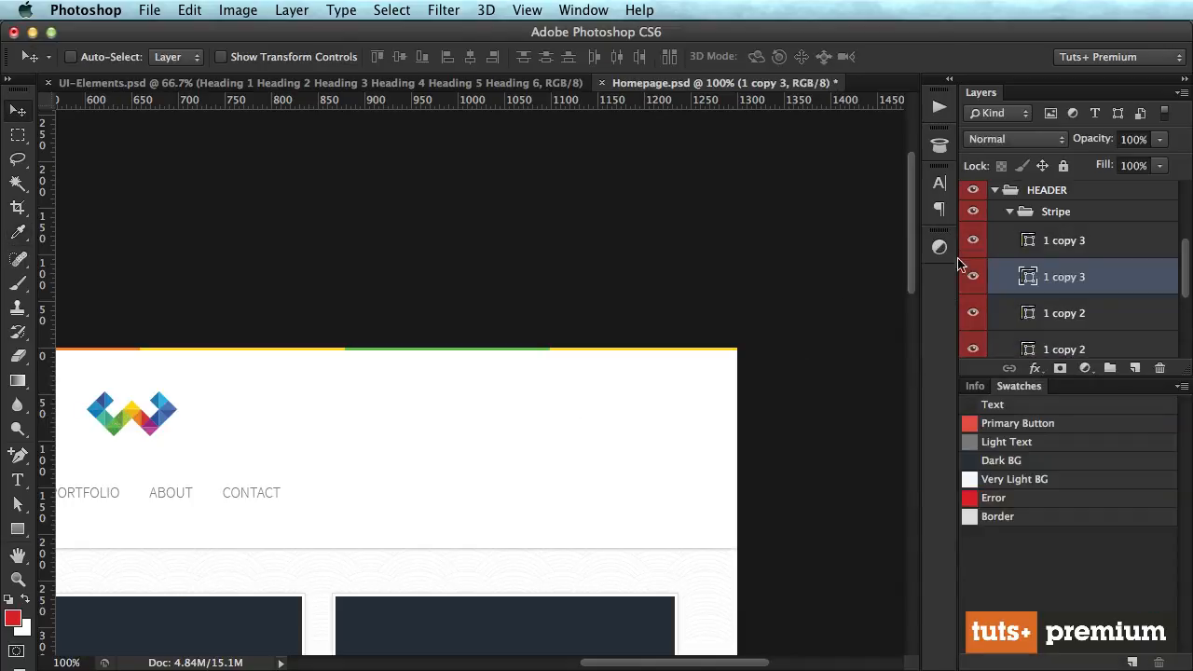
Recolour the stripe's last segment with the red sampled from the logo (d63431) and collapse the Stripe group.
double_click(1030, 240)
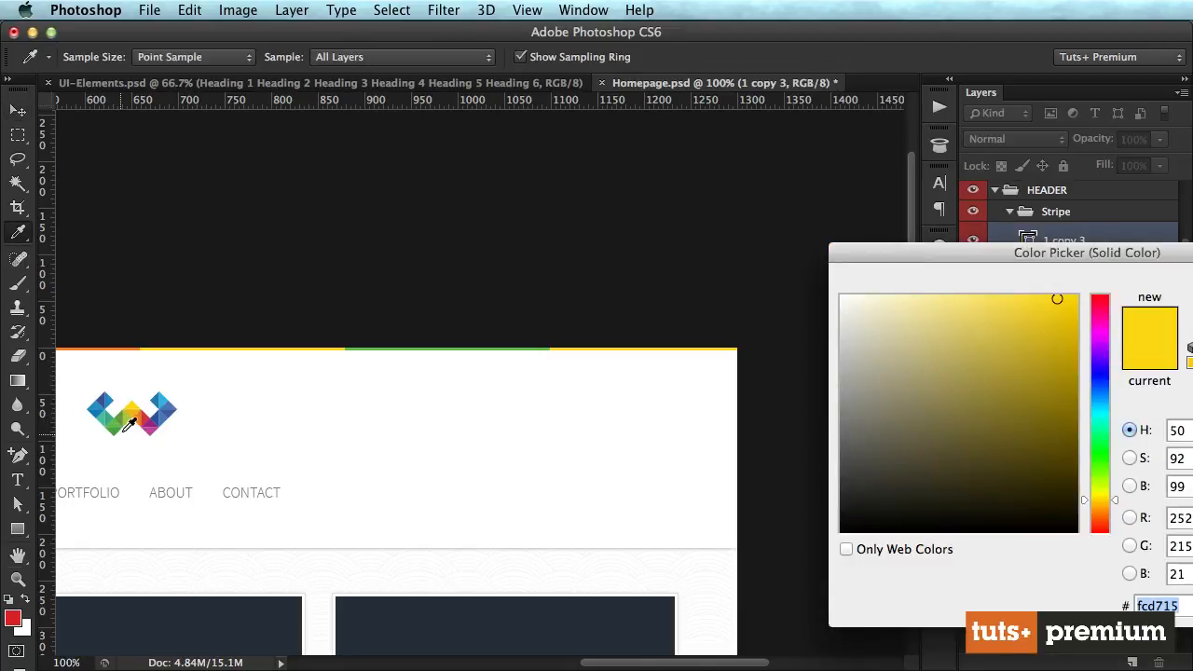
left_click(146, 416)
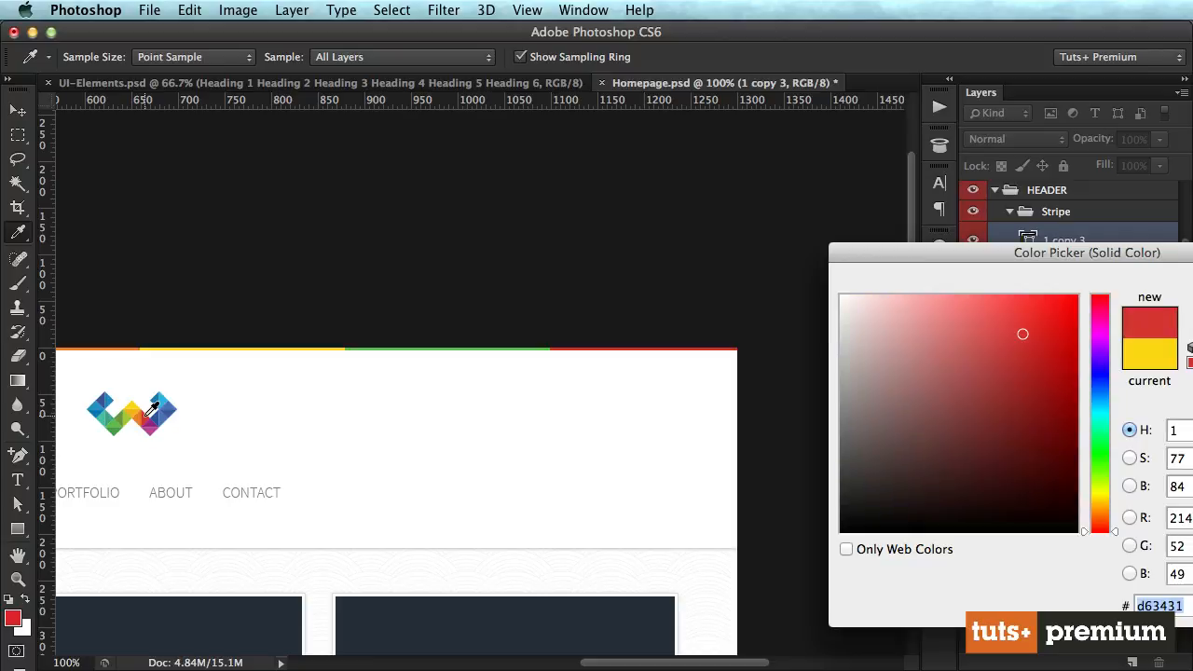
key("Return")
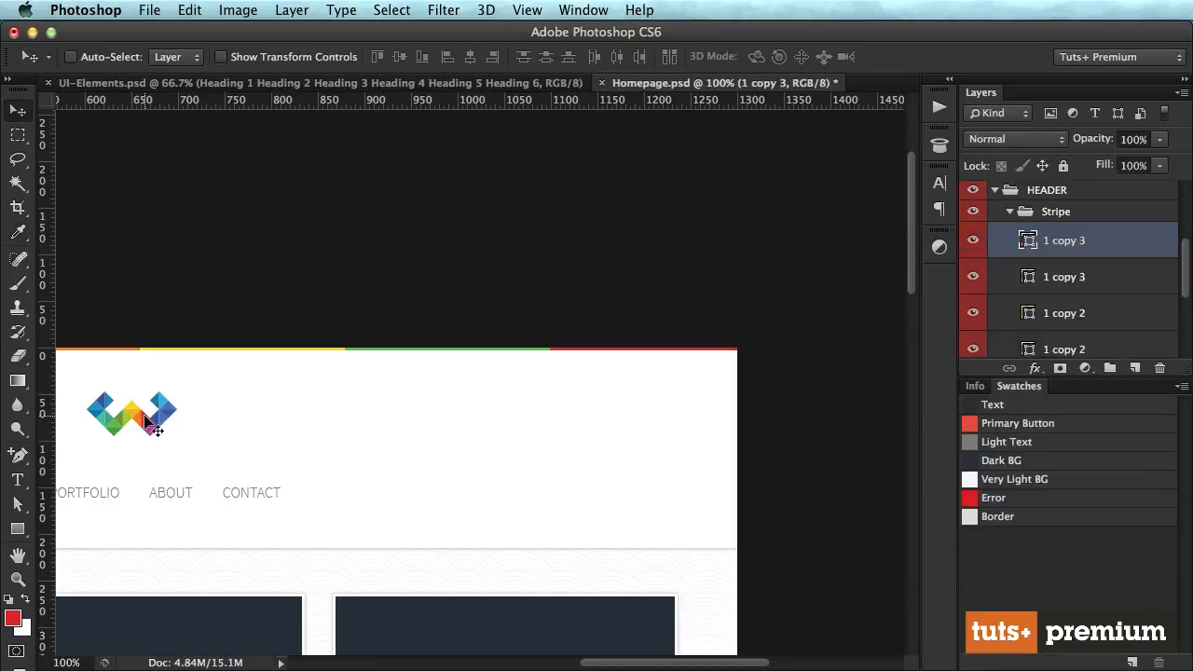
scroll(641, 401, "left", 10)
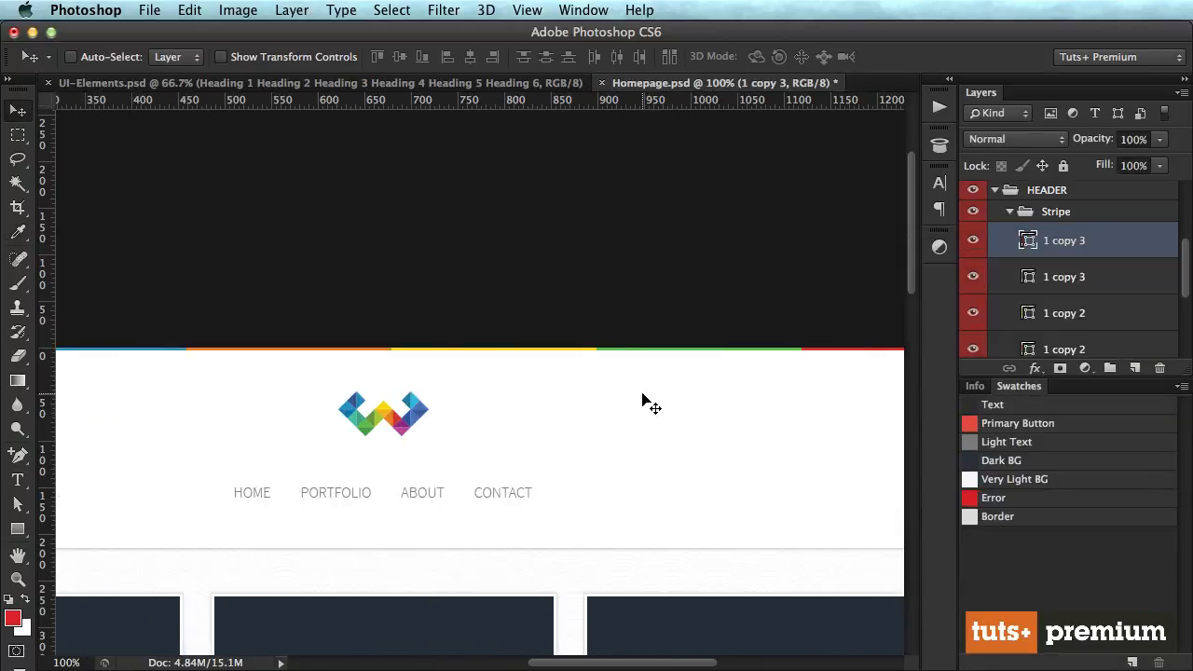
left_click(1014, 214)
Hide the panels and review the page at 66.7%, checking the header stripe, intro boxes and empty content area beneath them.
key("Tab")
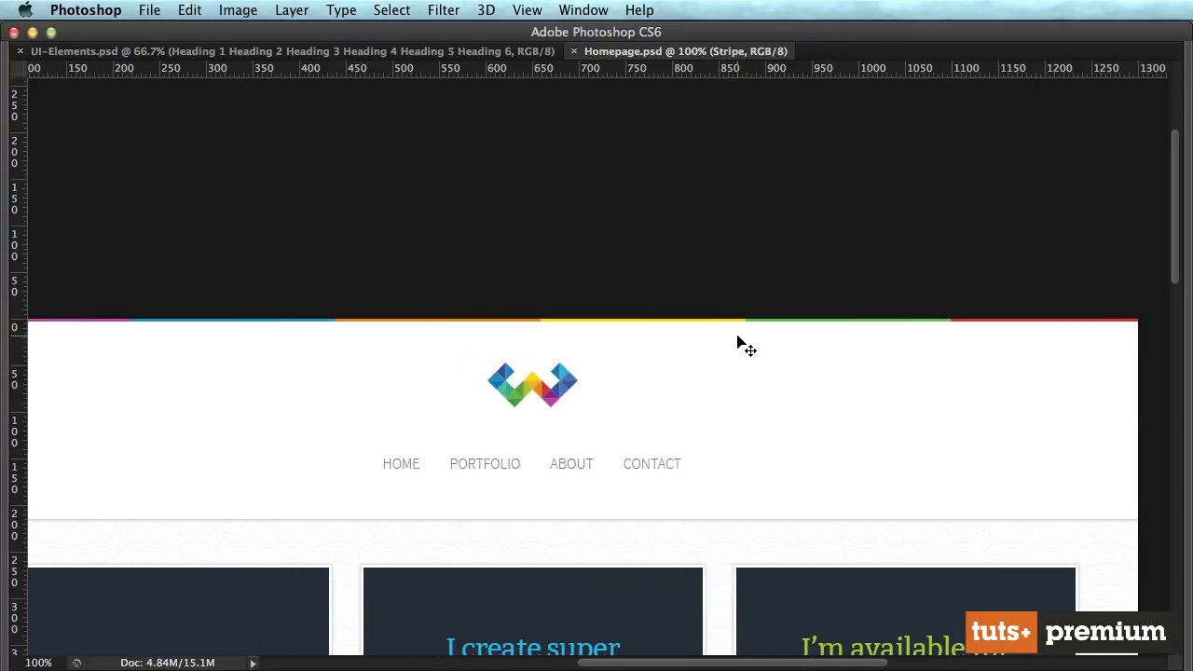
scroll(743, 343, "left", 4)
scroll(743, 343, "down", 8)
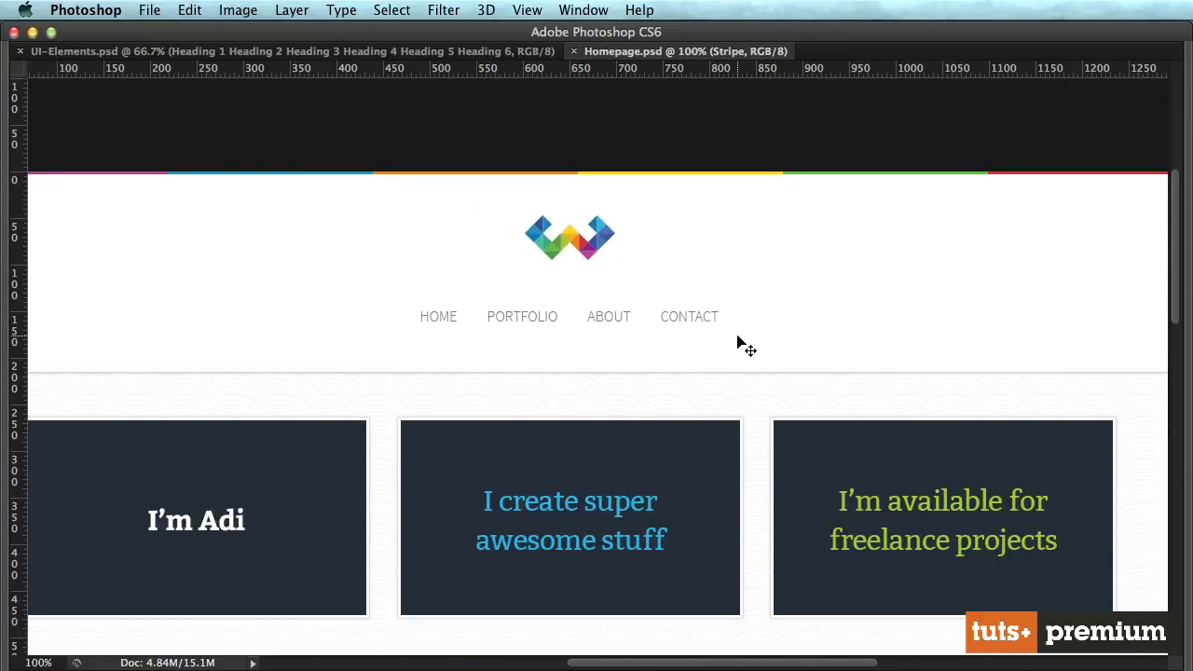
scroll(743, 343, "down", 3)
key("super+minus")
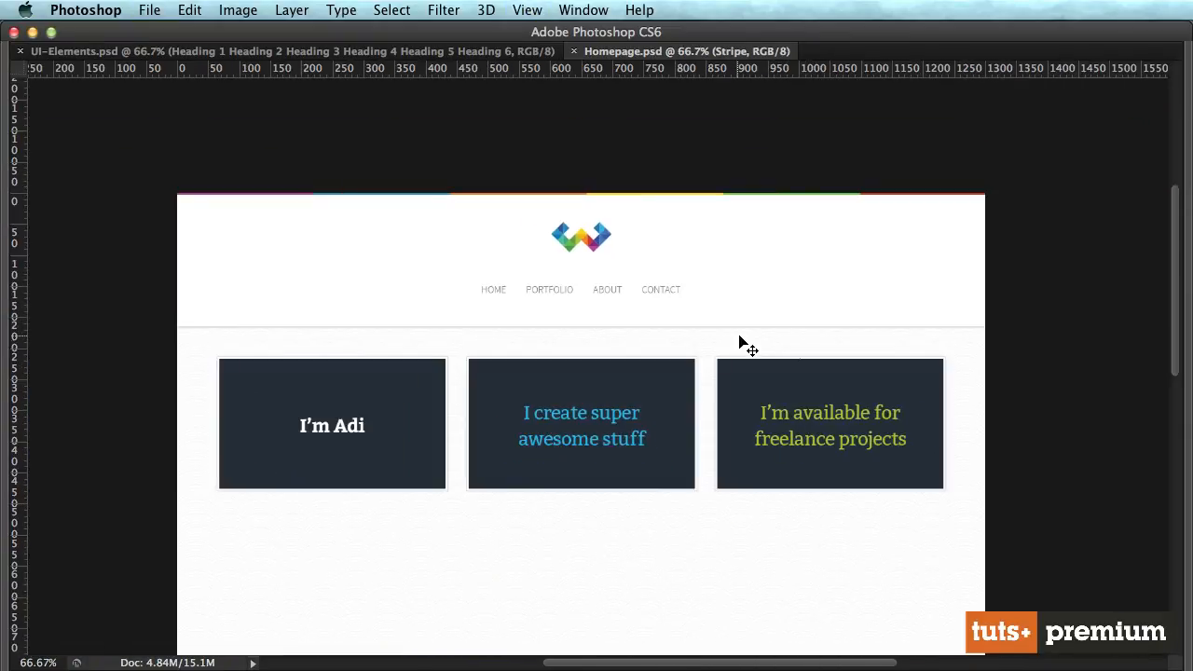
scroll(793, 337, "down", 3)
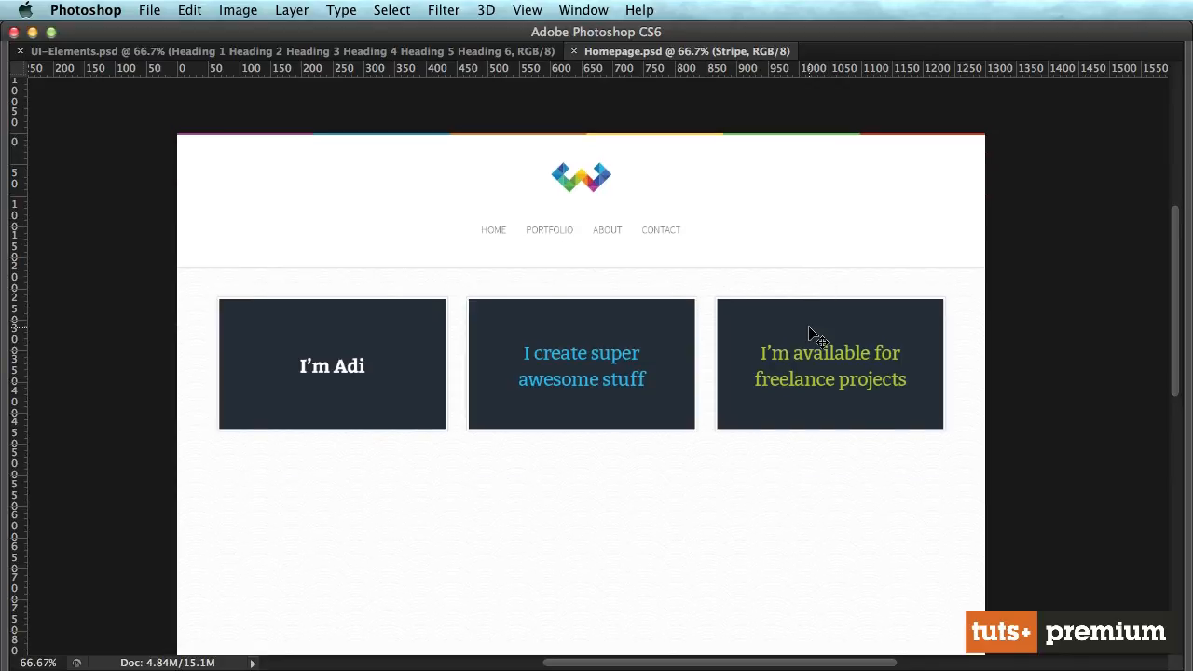
scroll(813, 338, "down", 6)
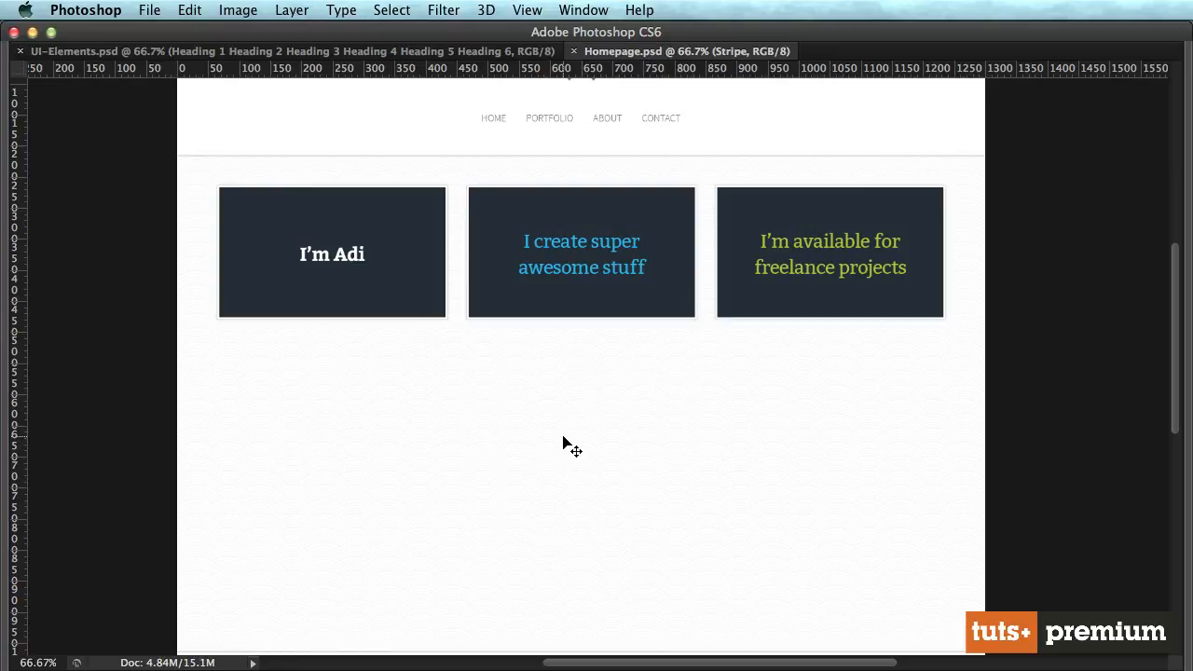
scroll(565, 445, "down", 5)
scroll(561, 503, "up", 3)
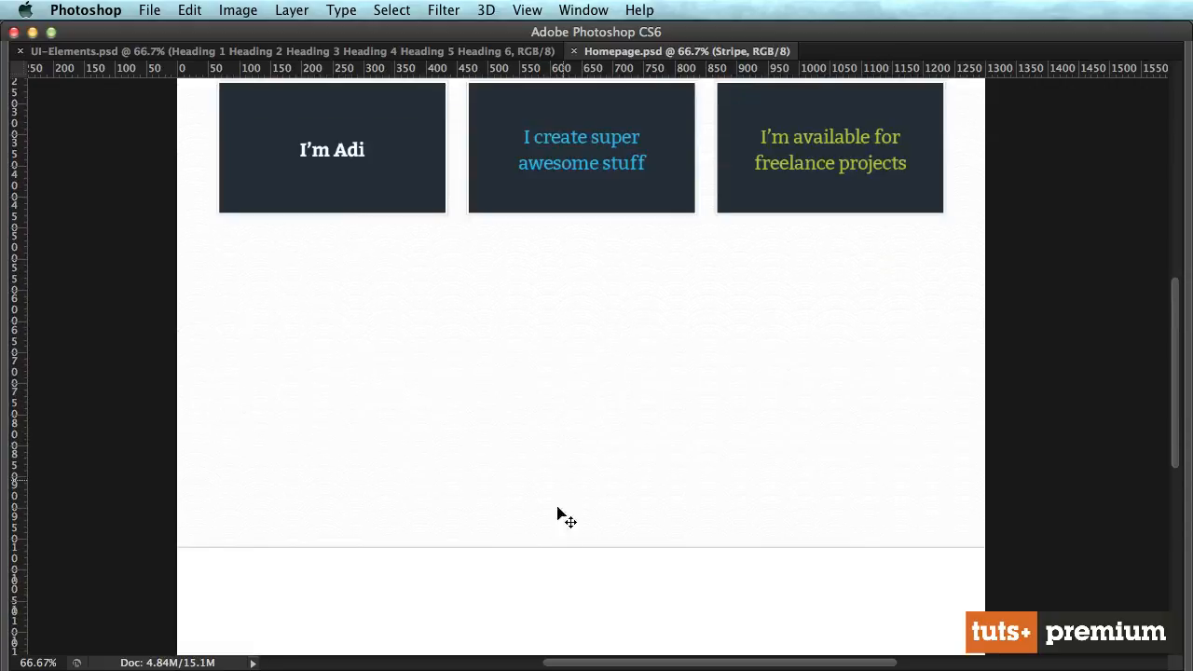